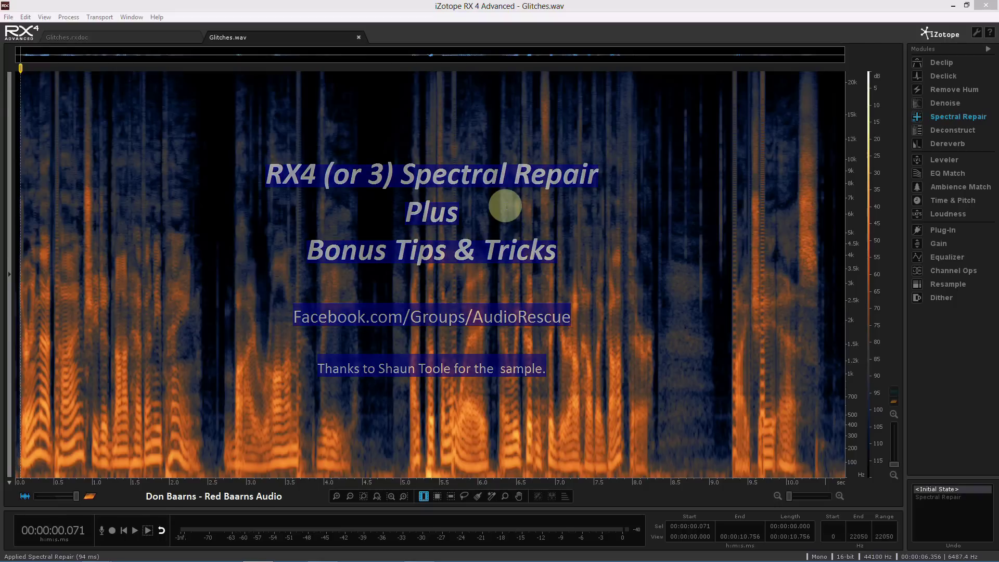
# Play short selections over the glitches near 0.5, 3.6, 5.5 and 9.5 seconds, and play the clip from its beginning.
pyautogui.click(22, 229)
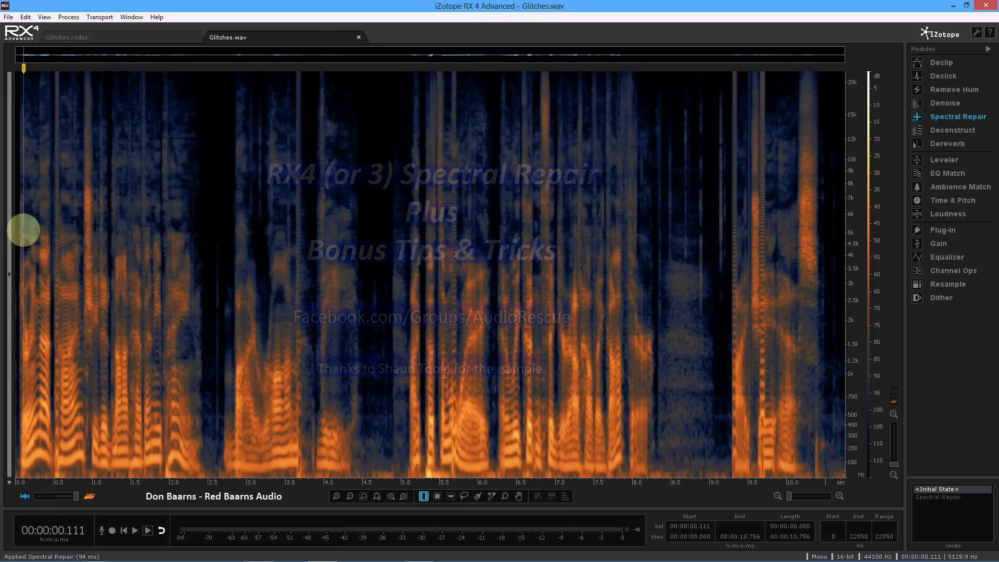
pyautogui.moveTo(49, 227); pyautogui.dragTo(65, 225)
pyautogui.press('space')
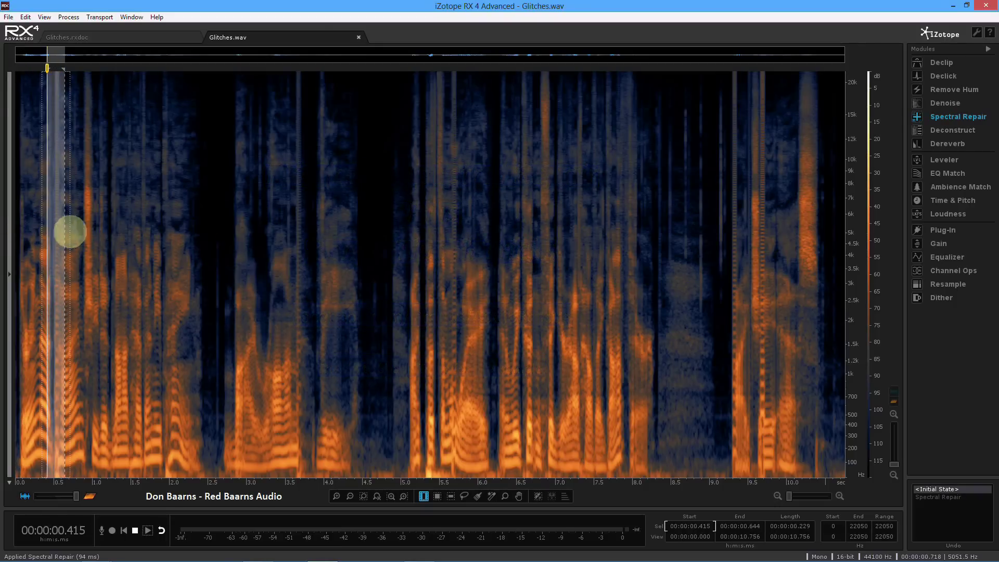
pyautogui.moveTo(291, 279); pyautogui.dragTo(314, 318)
pyautogui.press('space')
pyautogui.moveTo(420, 323); pyautogui.dragTo(475, 327)
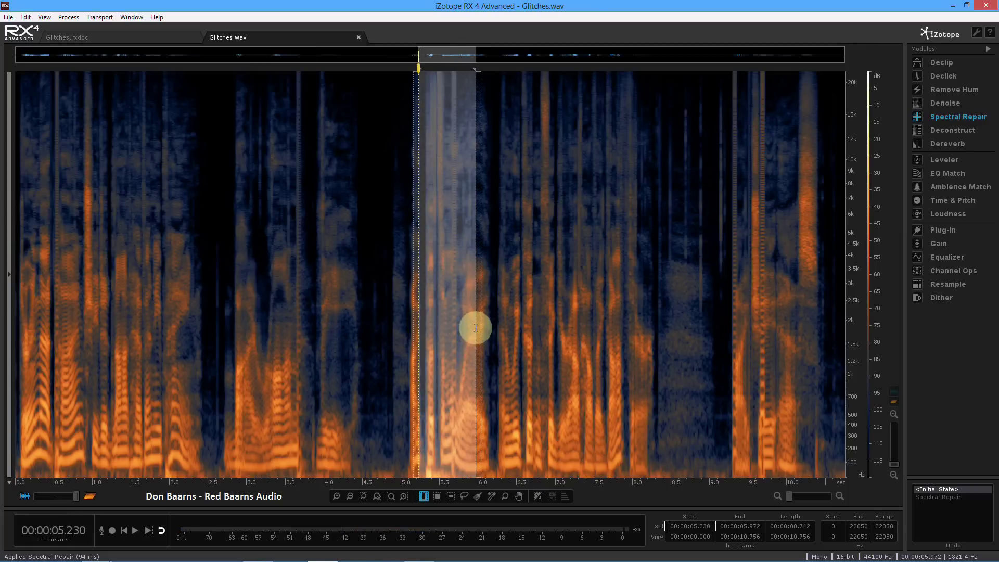
pyautogui.press('space')
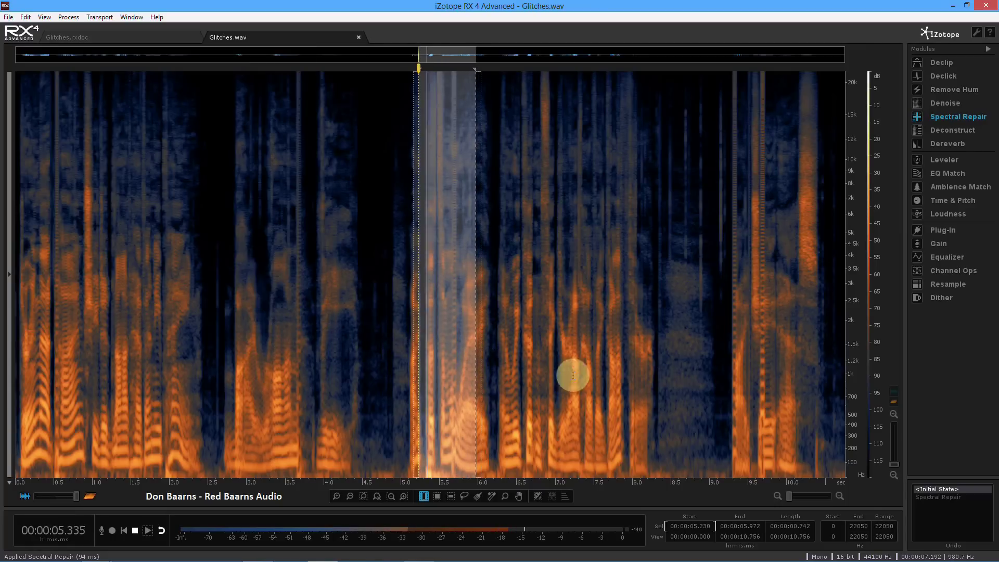
pyautogui.moveTo(716, 328); pyautogui.dragTo(793, 333)
pyautogui.press('space')
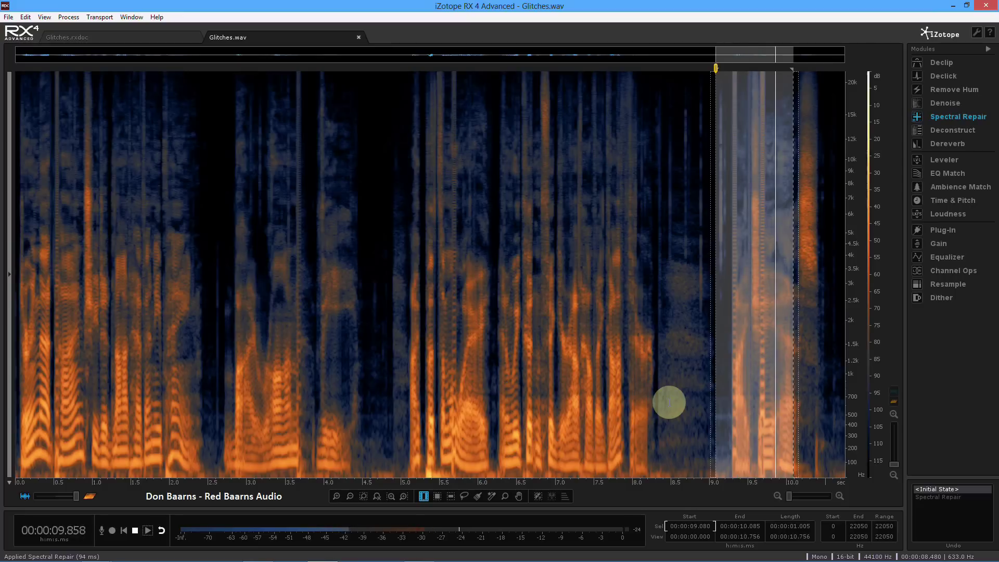
pyautogui.press('space')
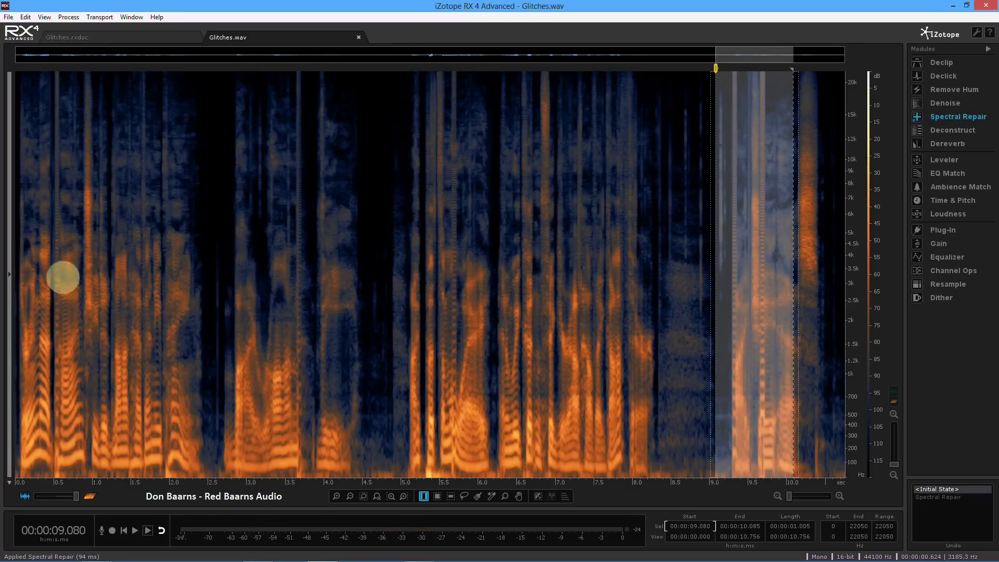
pyautogui.click(21, 270)
pyautogui.press('space')
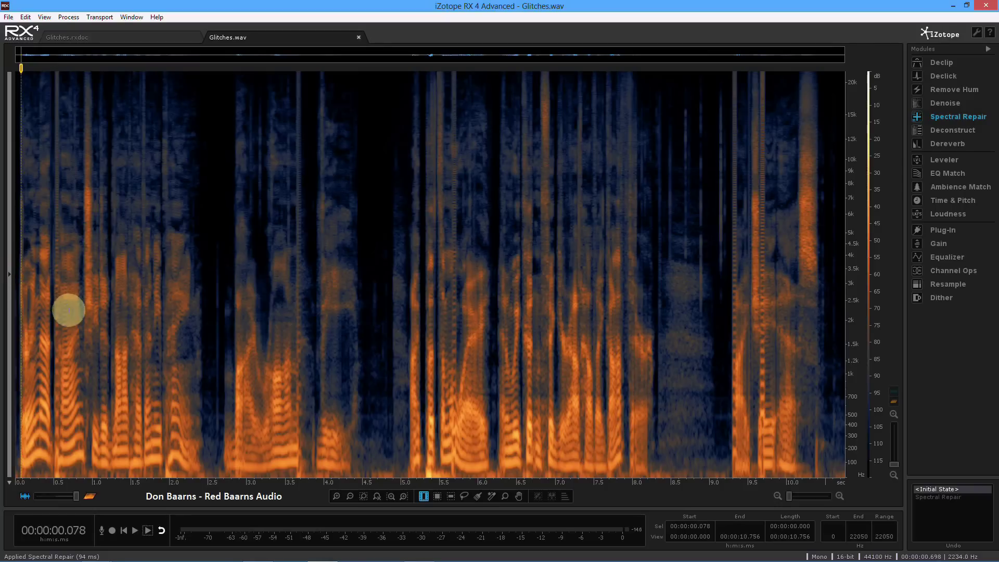
# Select just the glitch from about 3.652 to 3.700 seconds and play it in isolation.
pyautogui.moveTo(294, 294); pyautogui.dragTo(302, 295)
pyautogui.press('space')
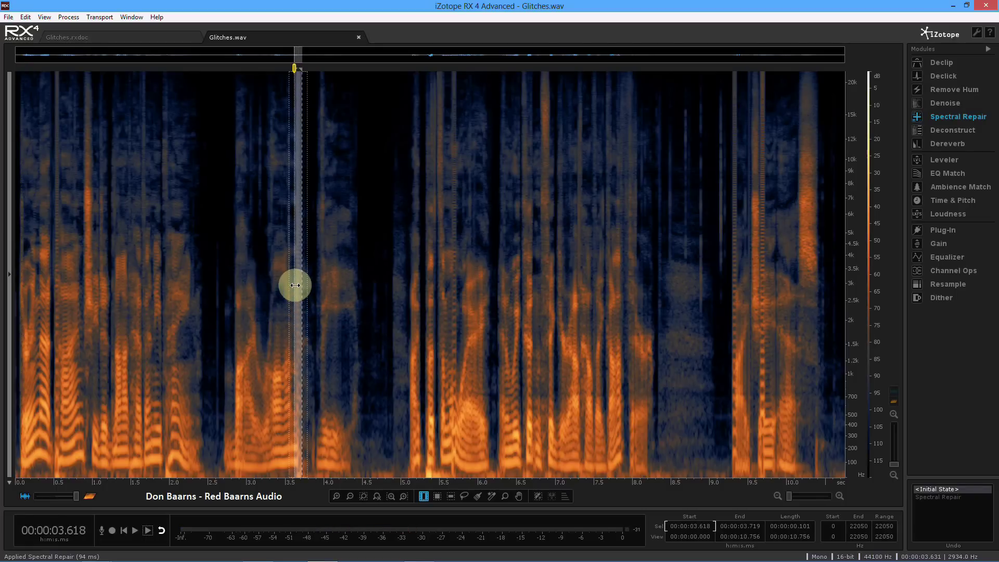
pyautogui.hotkey('ctrl', 'Up')
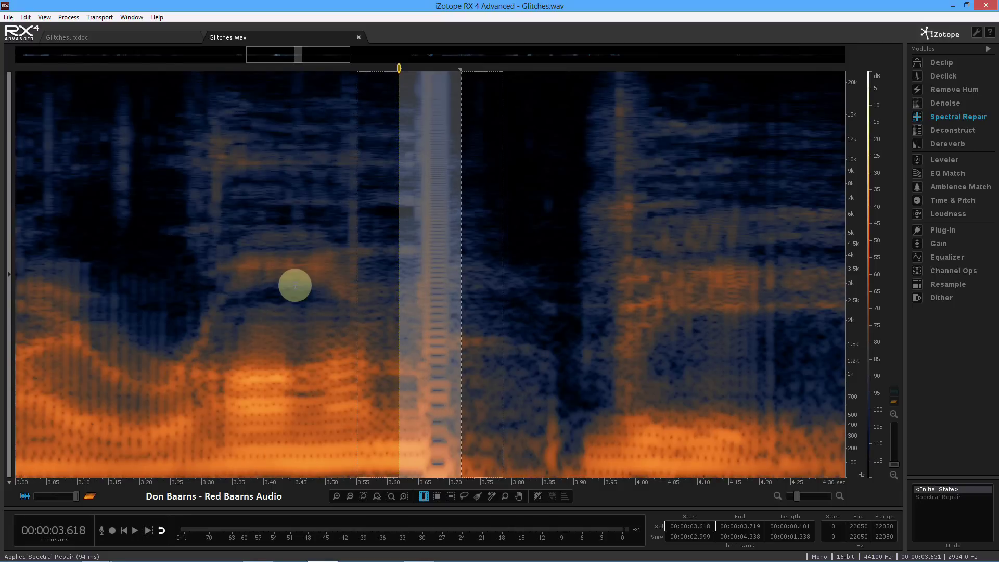
pyautogui.moveTo(398, 271); pyautogui.dragTo(449, 278)
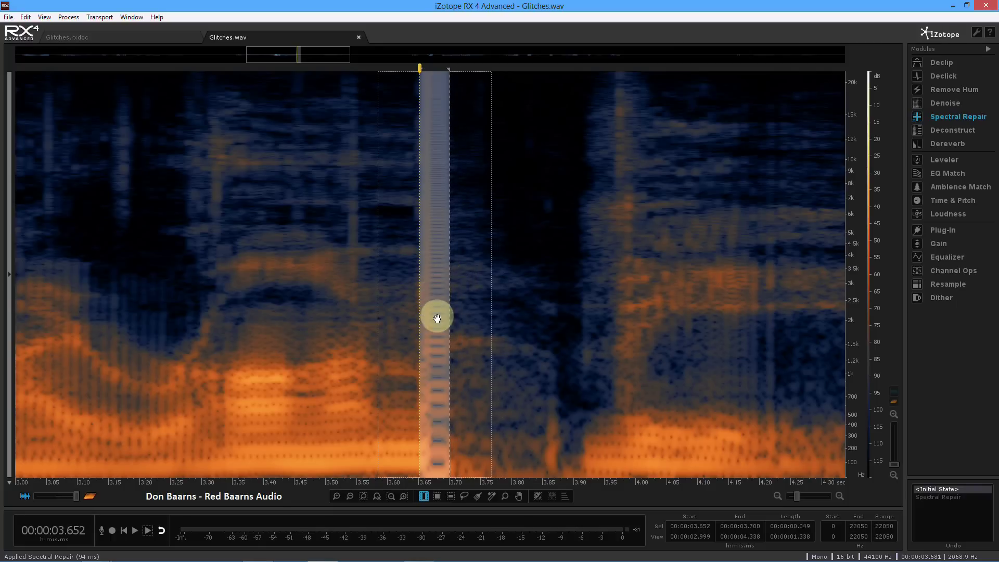
pyautogui.press('space')
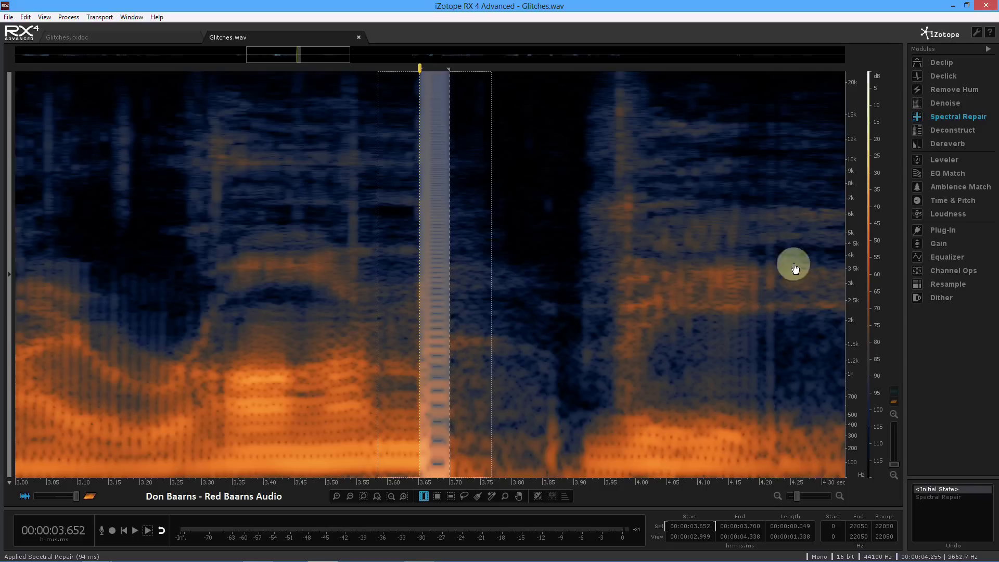
# Process the selected glitch with Spectral Repair in Attenuate mode, using strength 2.0 and a surrounding region length of 100%.
pyautogui.click(945, 119)
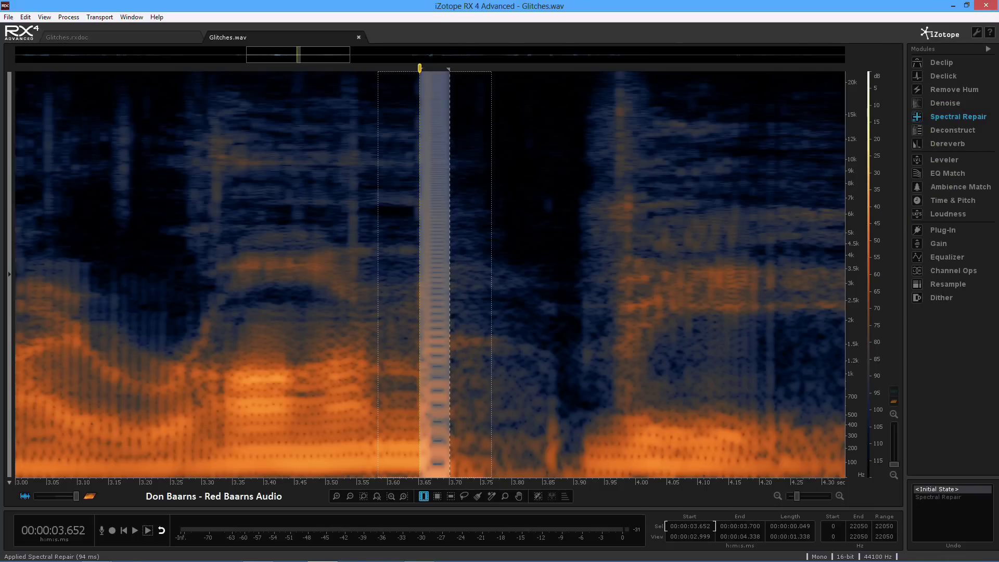
pyautogui.moveTo(755, 164); pyautogui.dragTo(698, 134)
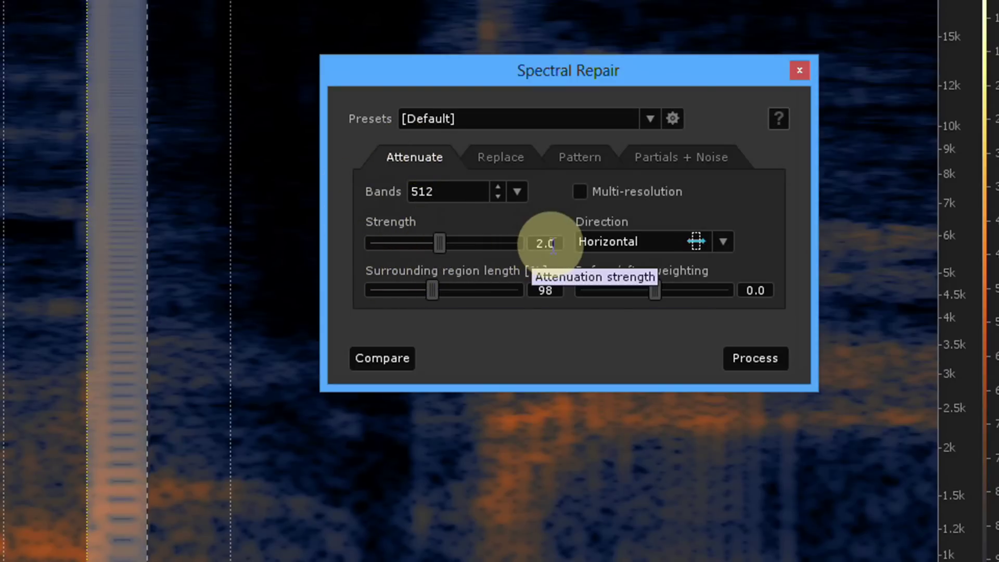
pyautogui.keyDown('alt'); pyautogui.click(438, 243); pyautogui.keyUp('alt')
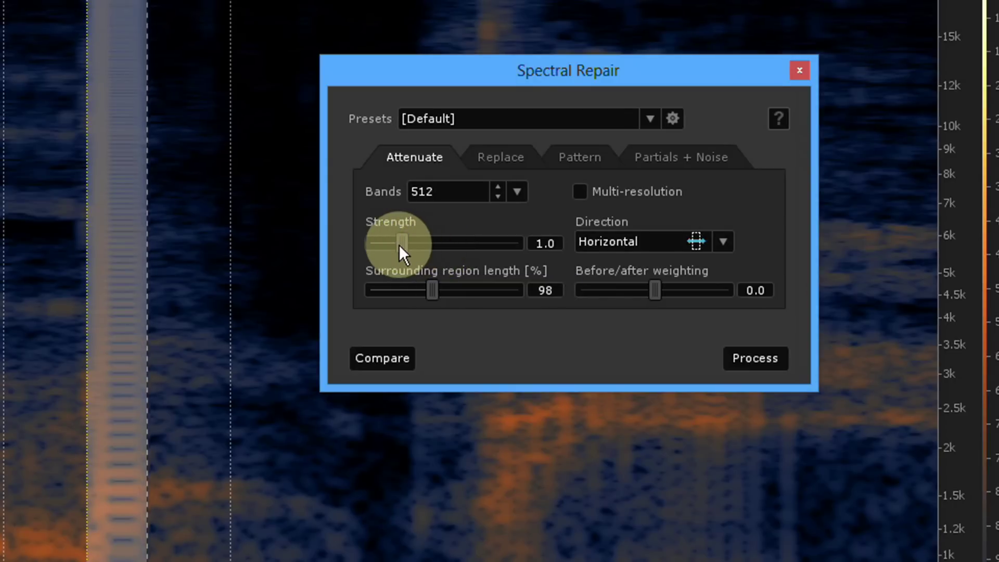
pyautogui.keyDown('alt'); pyautogui.click(430, 293); pyautogui.keyUp('alt')
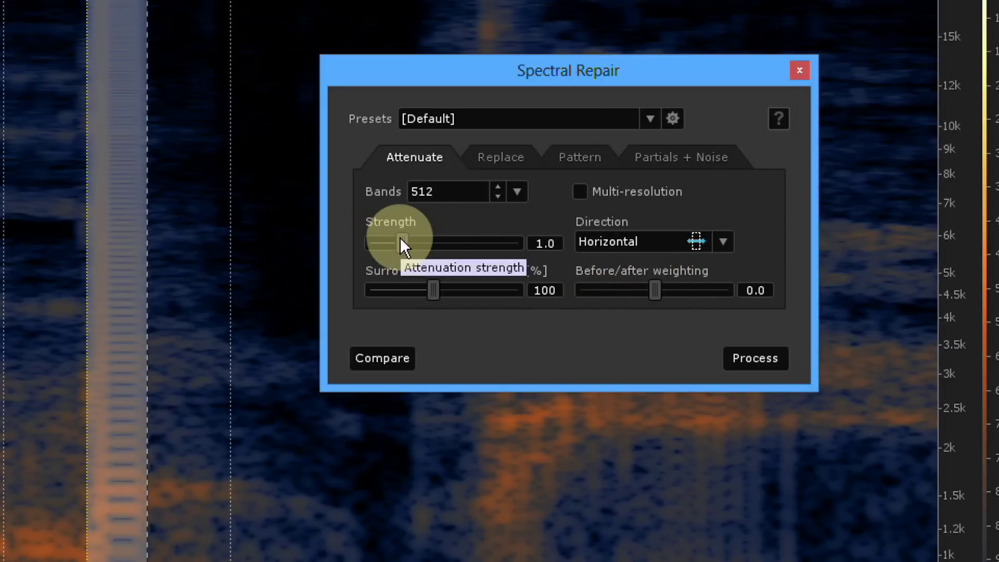
pyautogui.moveTo(401, 237); pyautogui.dragTo(439, 242)
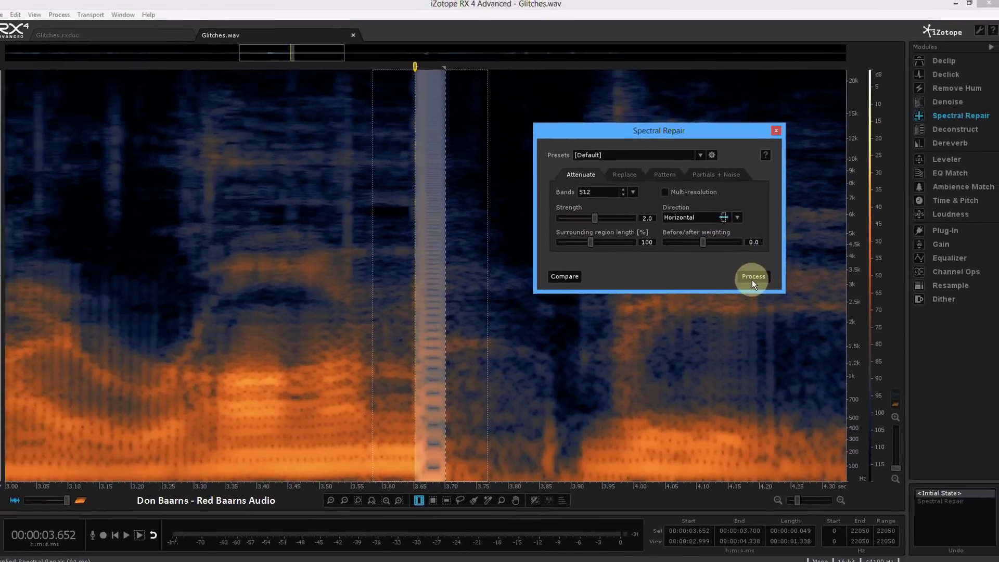
pyautogui.click(752, 278)
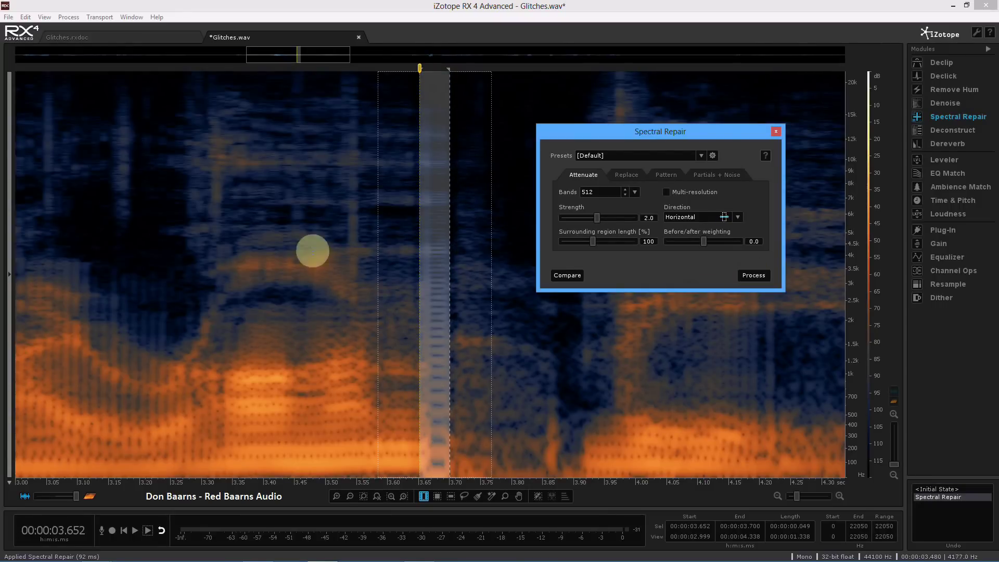
# Play the repaired glitch in context, over about 3.35 to 3.77 seconds and over about 3.19 to 4.08 seconds.
pyautogui.moveTo(234, 239); pyautogui.dragTo(494, 258)
pyautogui.press('space')
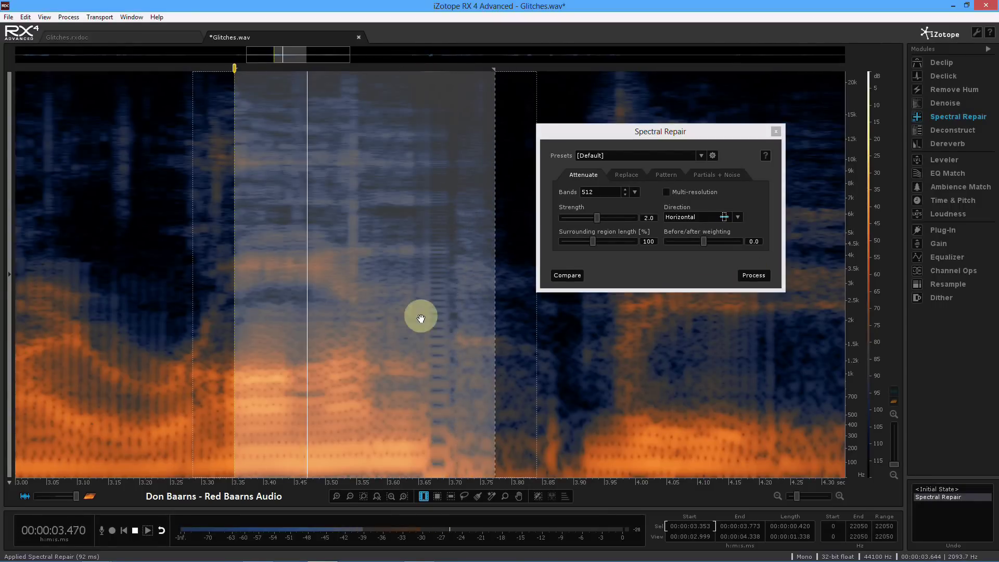
pyautogui.moveTo(136, 260); pyautogui.dragTo(682, 338)
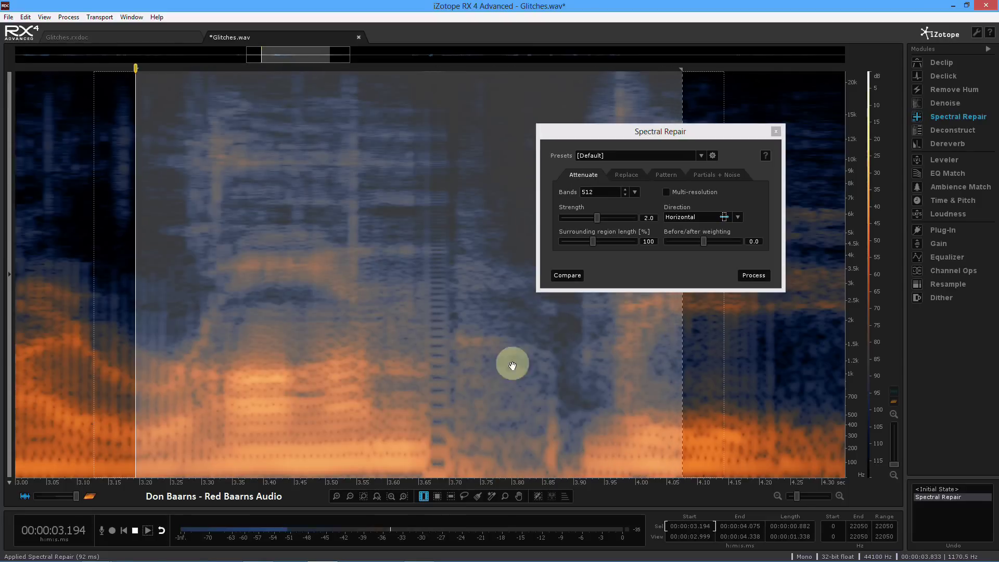
pyautogui.press('space')
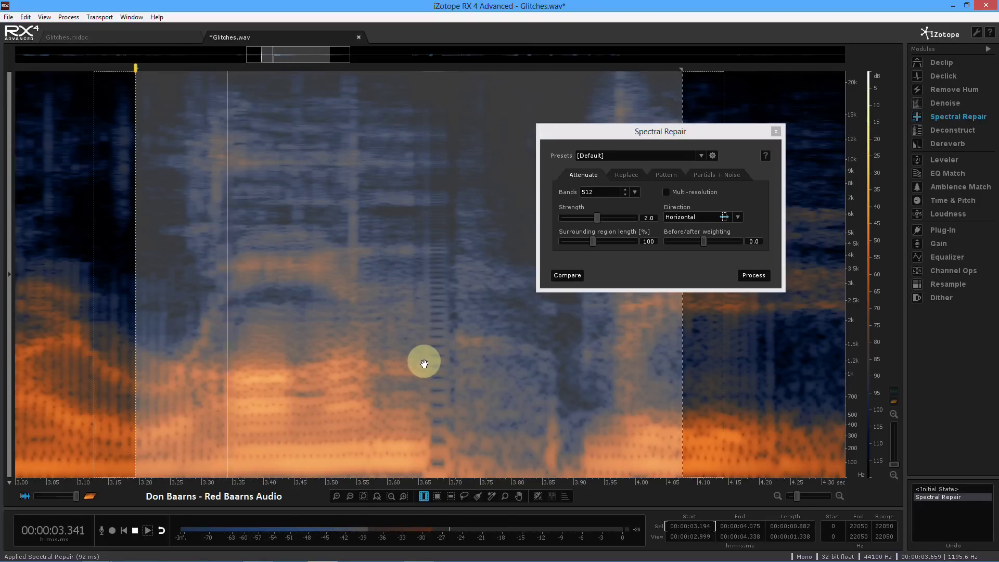
pyautogui.press('space')
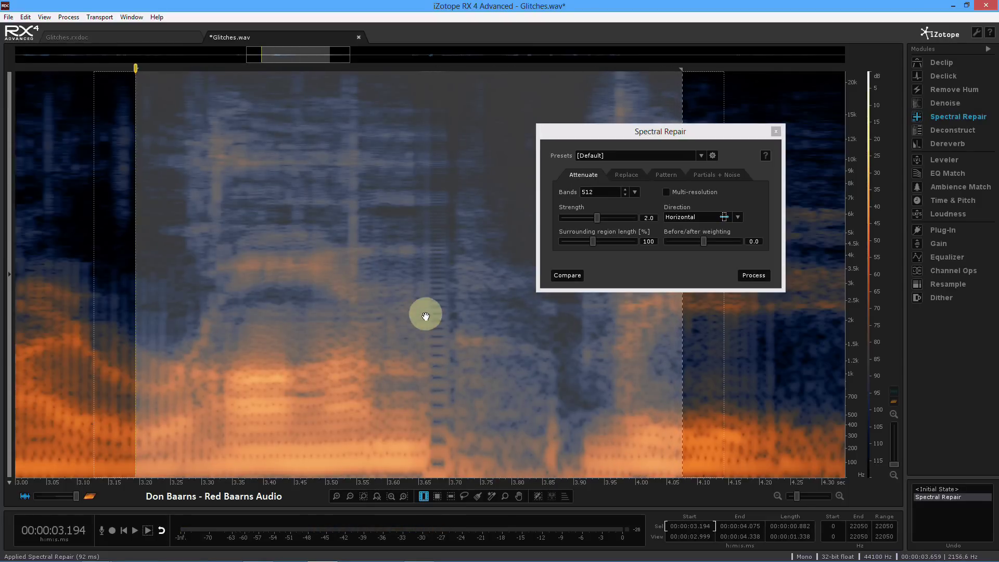
pyautogui.click(415, 312)
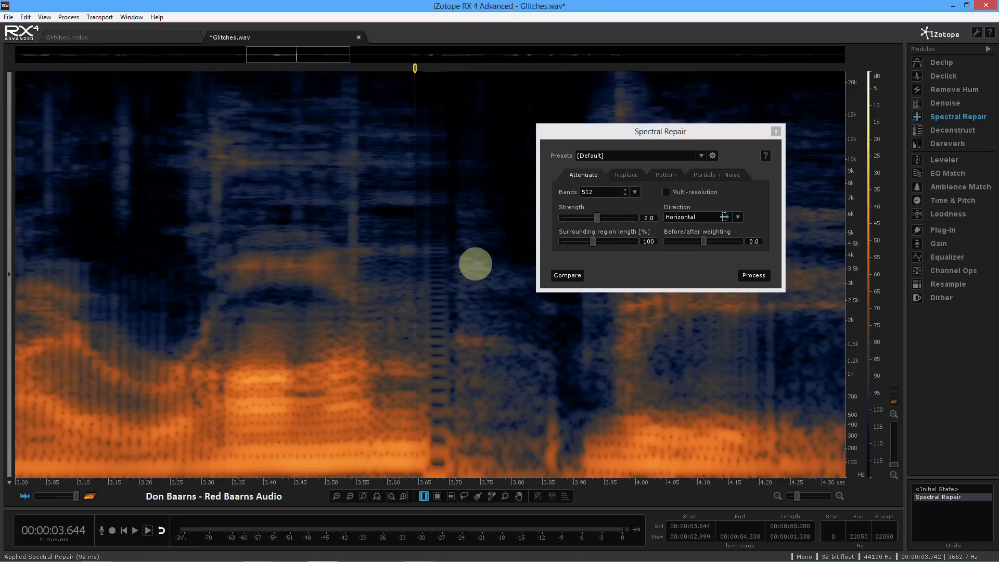
# Undo the strength 2.0 repair and process the glitch again with the attenuation strength set to 3.7.
pyautogui.hotkey('ctrl', 'z')
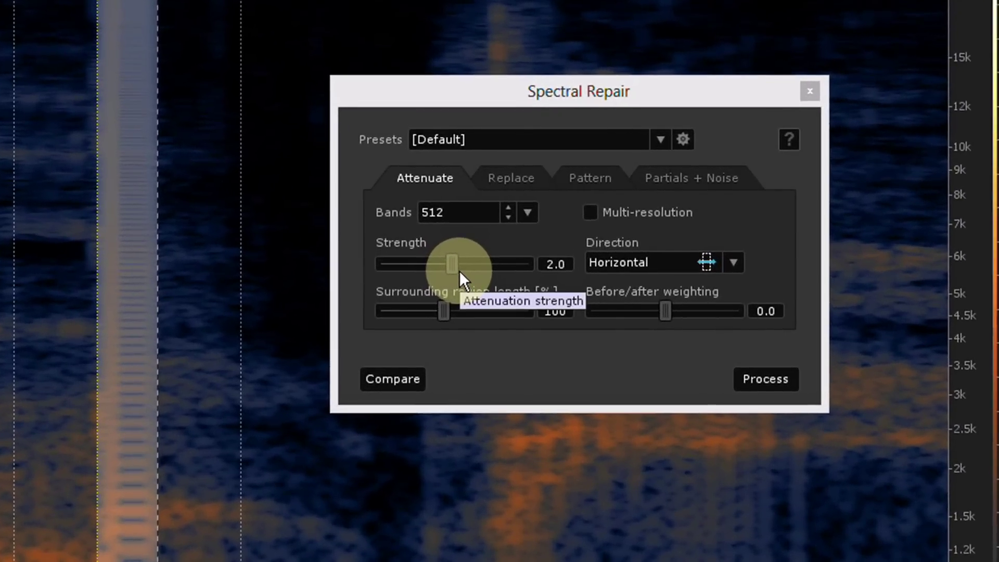
pyautogui.moveTo(451, 268); pyautogui.dragTo(516, 271)
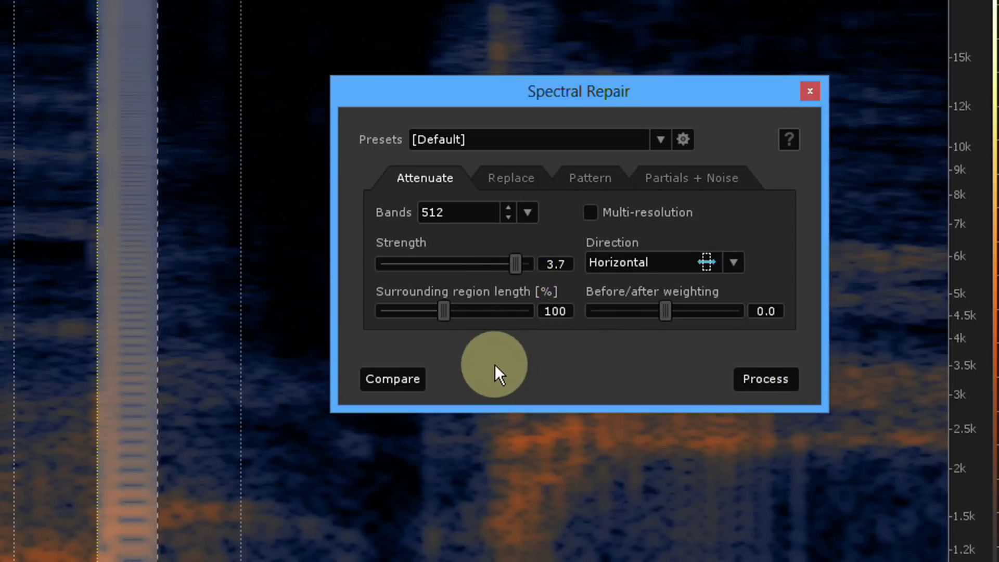
pyautogui.click(763, 385)
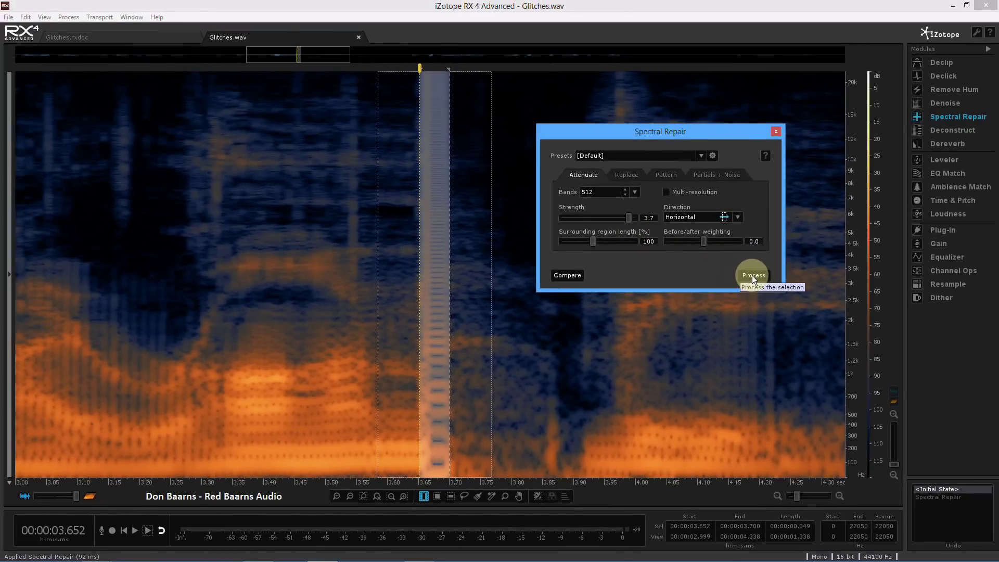
pyautogui.click(752, 276)
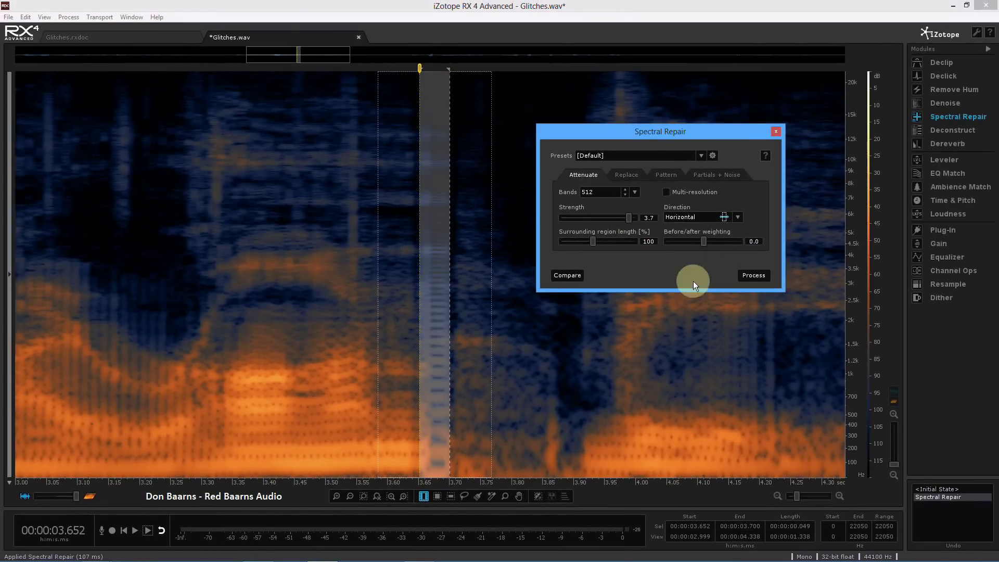
# Play the stronger repair in context from about 3.32 to 3.78 seconds, widening the range to about 3.17 to 4.03 seconds.
pyautogui.moveTo(215, 261); pyautogui.dragTo(495, 293)
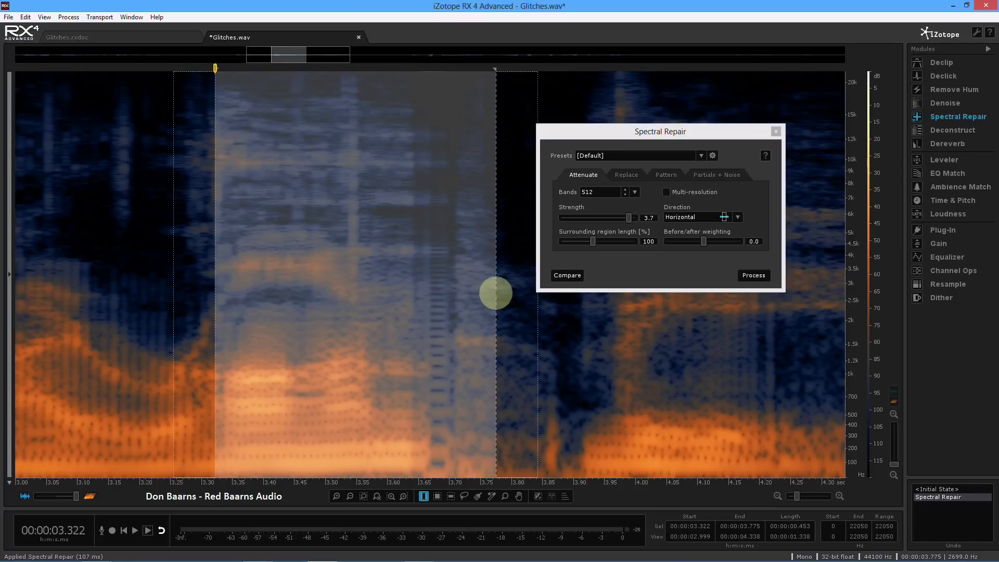
pyautogui.press('space')
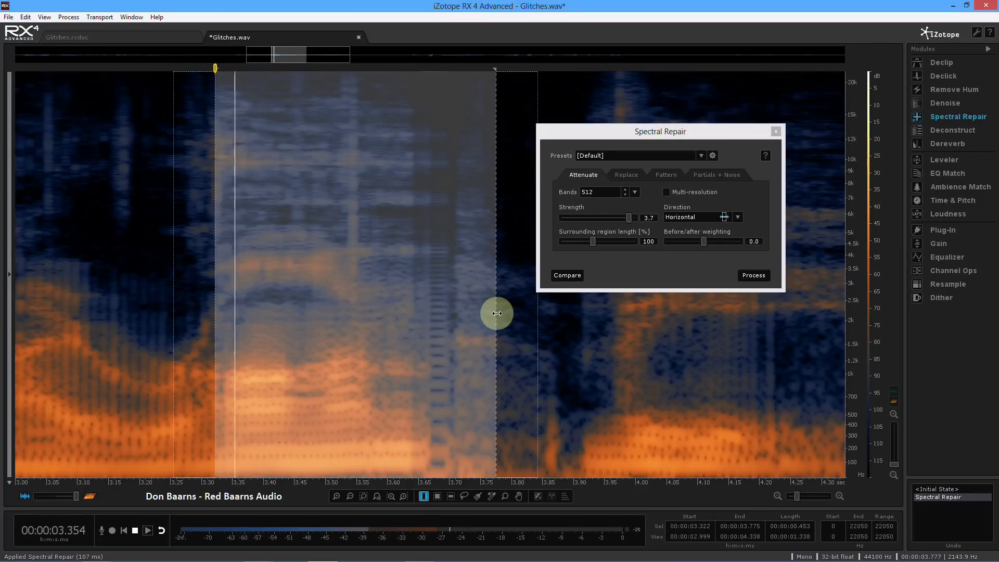
pyautogui.moveTo(495, 312); pyautogui.dragTo(652, 339)
pyautogui.moveTo(213, 299); pyautogui.dragTo(121, 302)
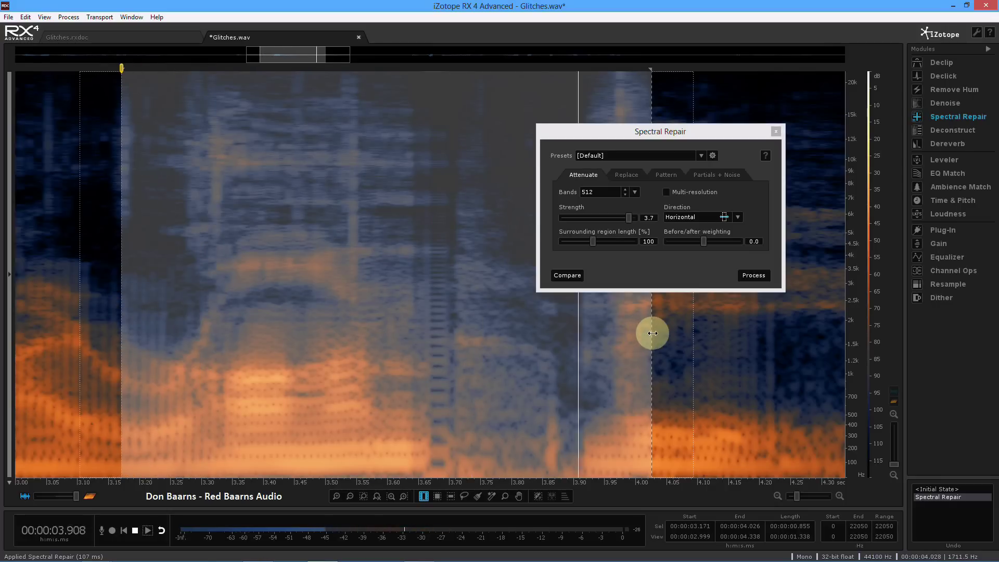
pyautogui.moveTo(651, 330); pyautogui.dragTo(522, 331)
pyautogui.click(388, 325)
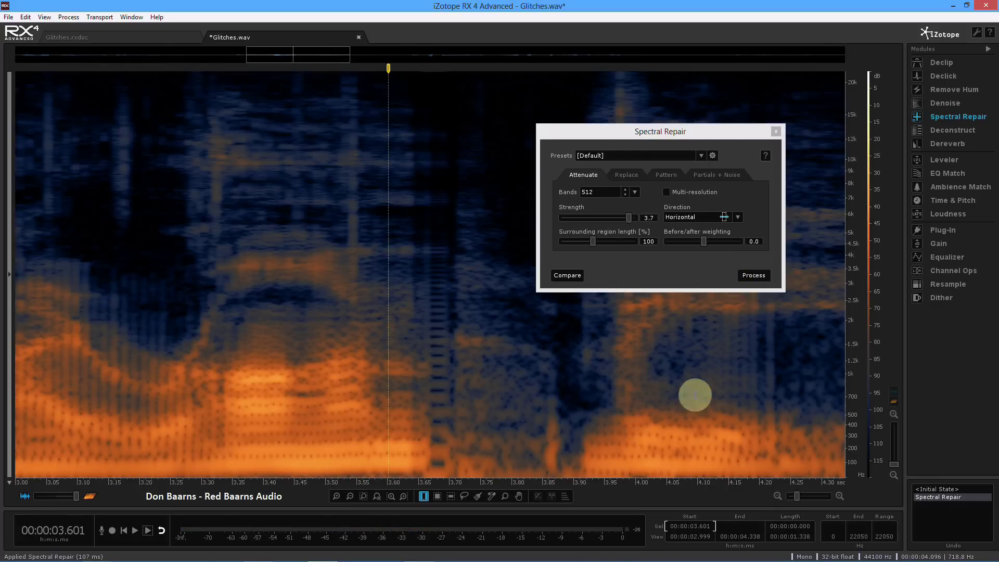
# Undo the strength 3.7 repair and clear the selection around the glitch near 3.65 seconds.
pyautogui.hotkey('ctrl', 'z')
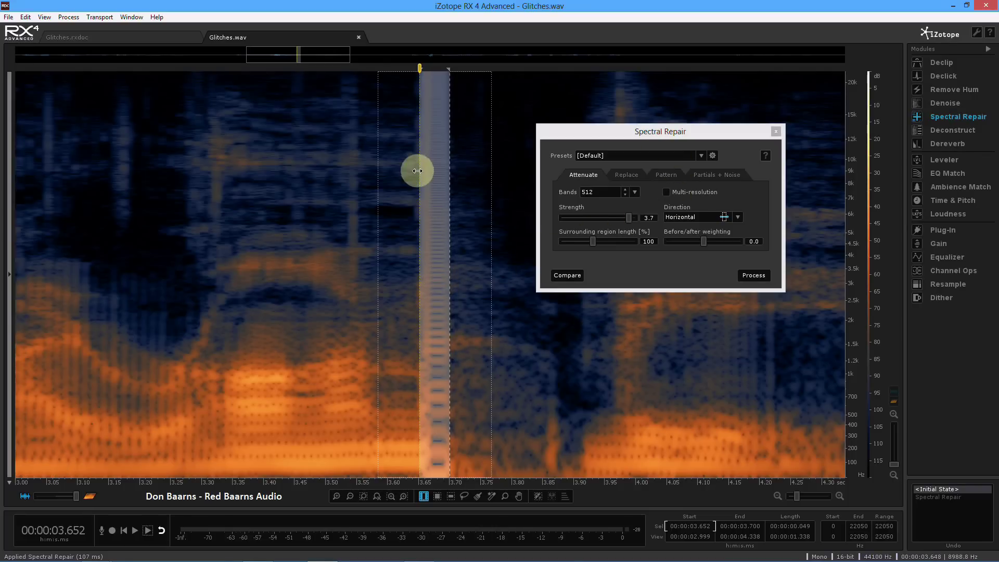
pyautogui.click(370, 198)
pyautogui.click(253, 189)
pyautogui.click(393, 180)
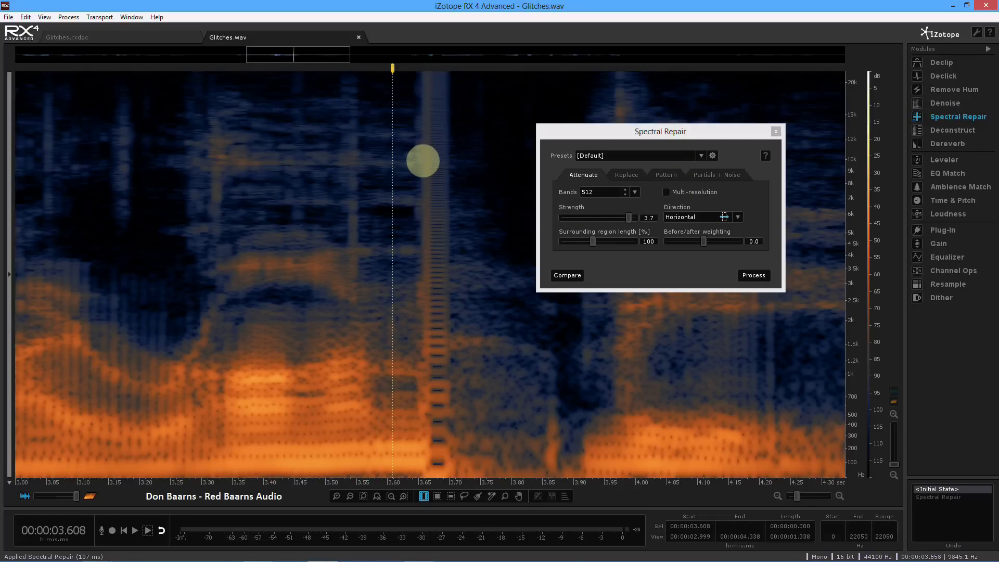
pyautogui.moveTo(423, 161); pyautogui.dragTo(444, 163)
pyautogui.click(406, 161)
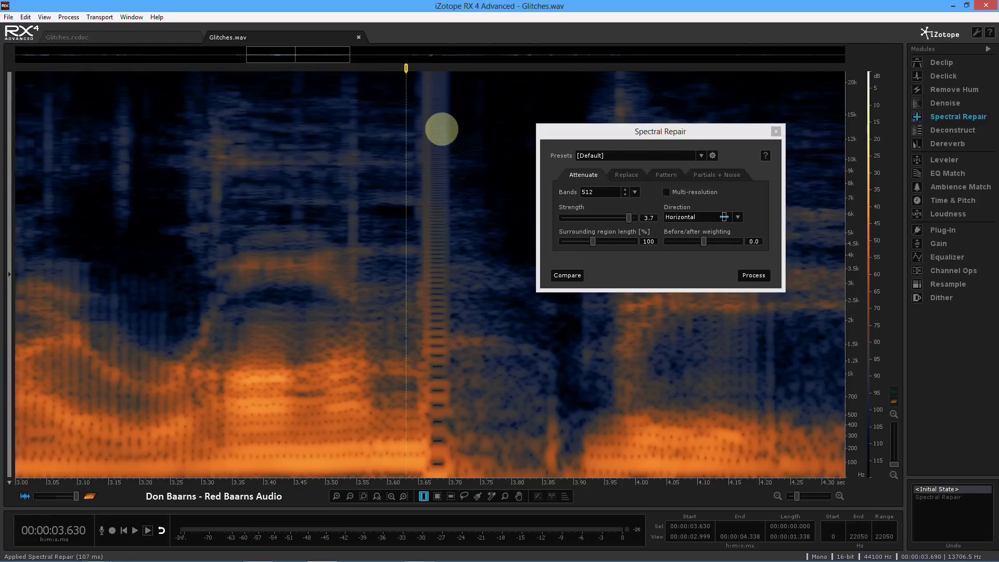
pyautogui.click(463, 187)
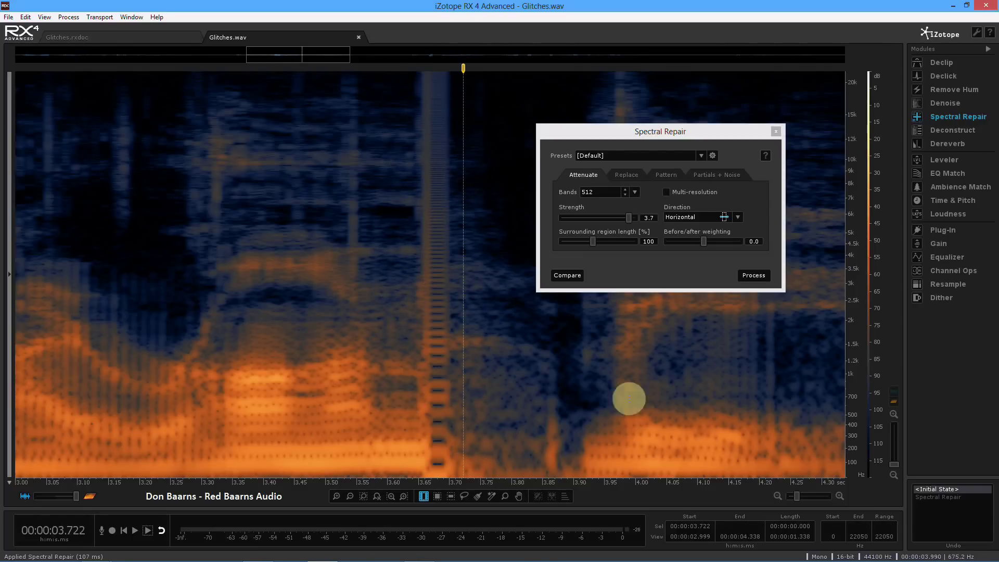
pyautogui.moveTo(879, 260); pyautogui.dragTo(879, 173)
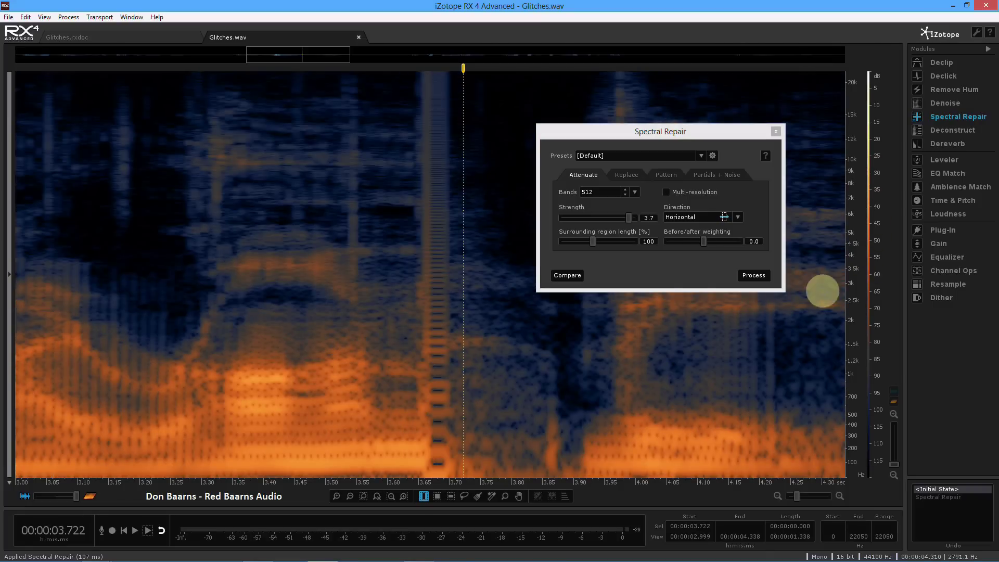
# Select the glitch in the recording from about 3.656 to 3.695 seconds across all frequencies.
pyautogui.doubleClick(466, 51)
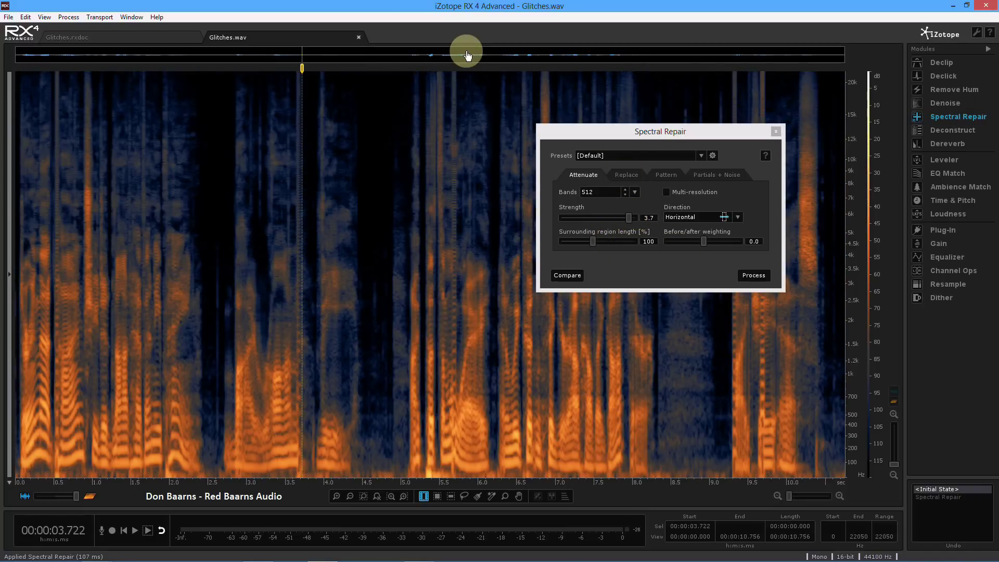
pyautogui.click(335, 496)
pyautogui.click(335, 495)
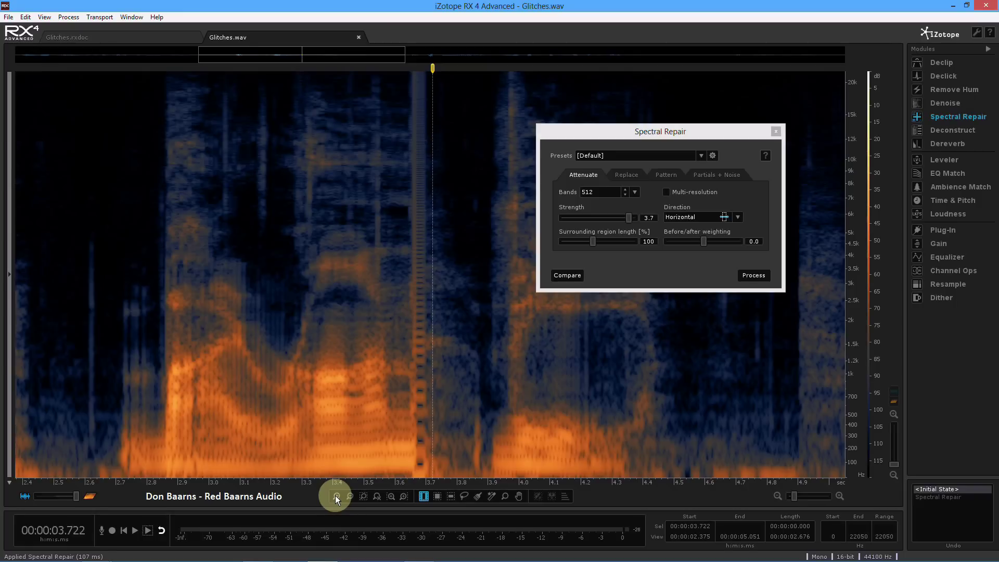
pyautogui.click(335, 495)
pyautogui.moveTo(389, 261); pyautogui.dragTo(412, 265)
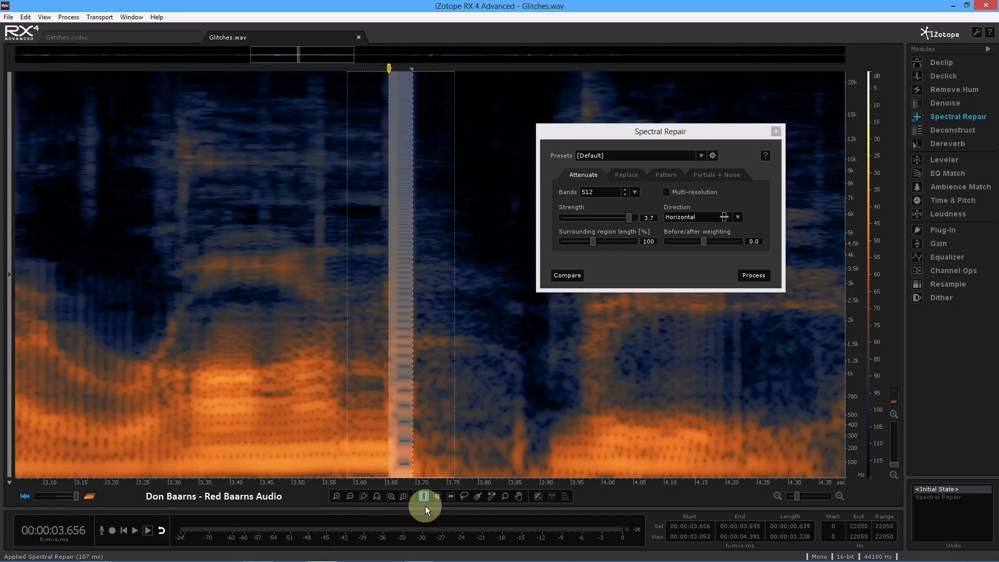
# Collapse the module list to give the spectrogram more width.
pyautogui.click(987, 51)
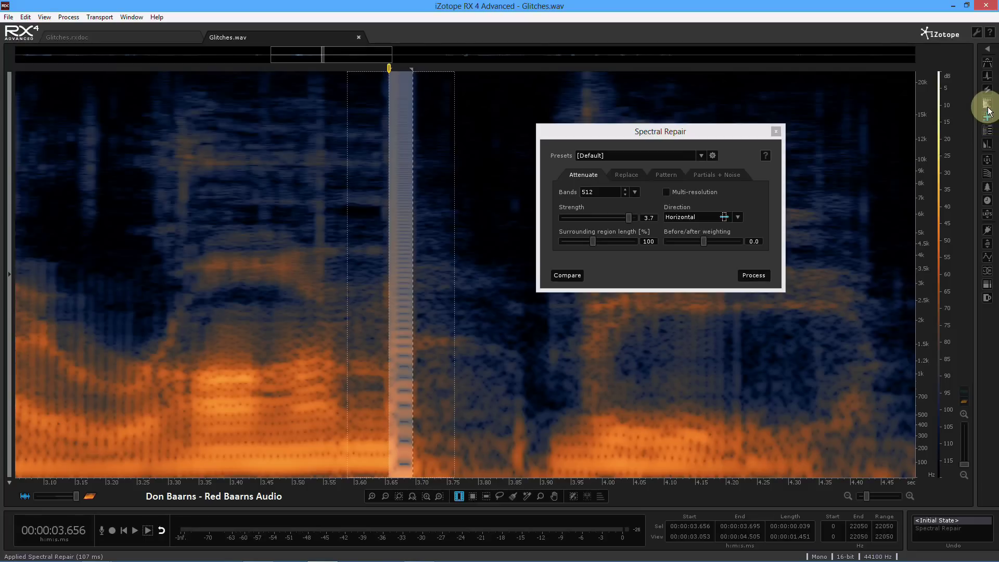
pyautogui.click(987, 48)
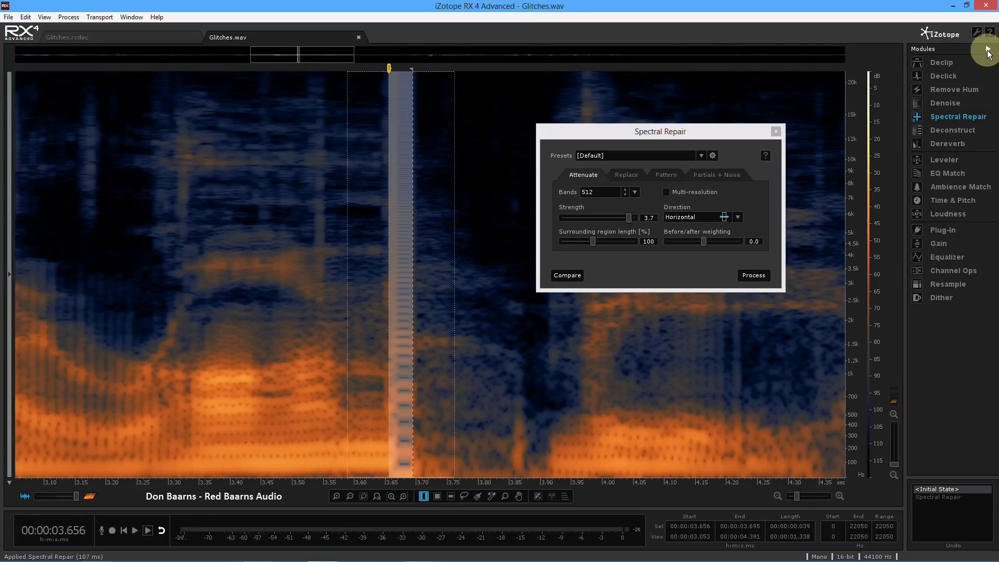
pyautogui.click(987, 50)
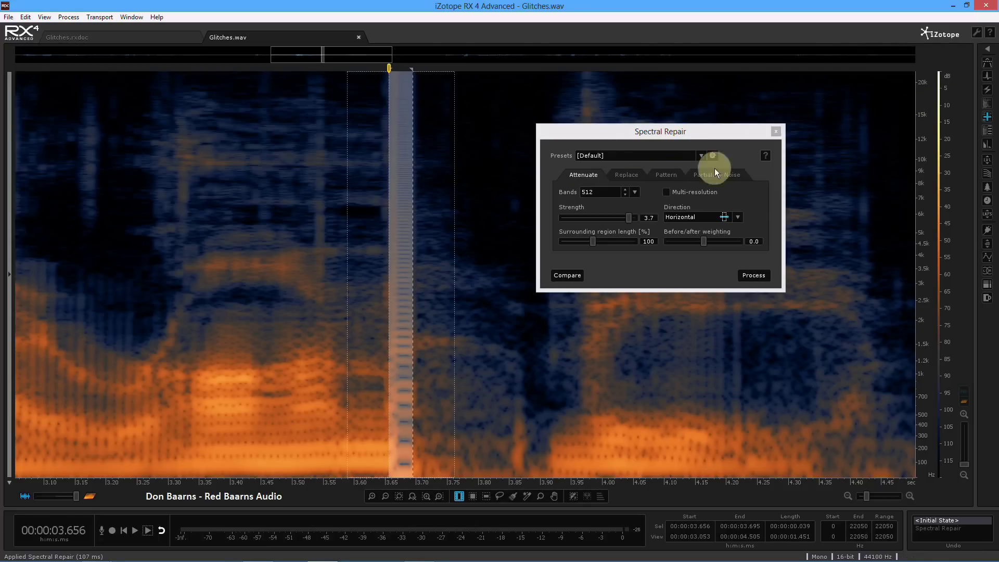
# Clear the glitch selection and set the spectrogram type to Adaptively sparse in the spectrogram settings.
pyautogui.scroll(2, 343, 174)
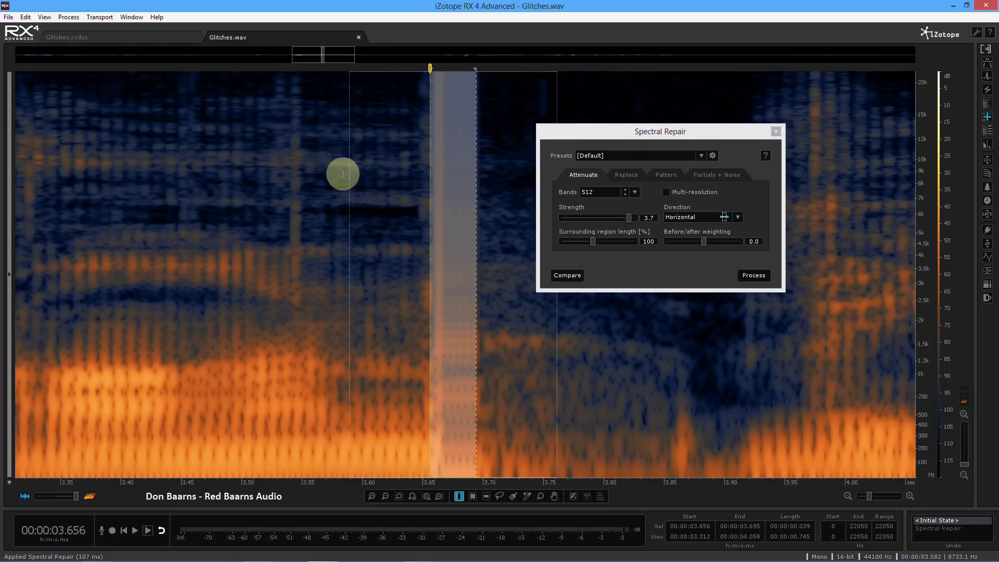
pyautogui.click(447, 229)
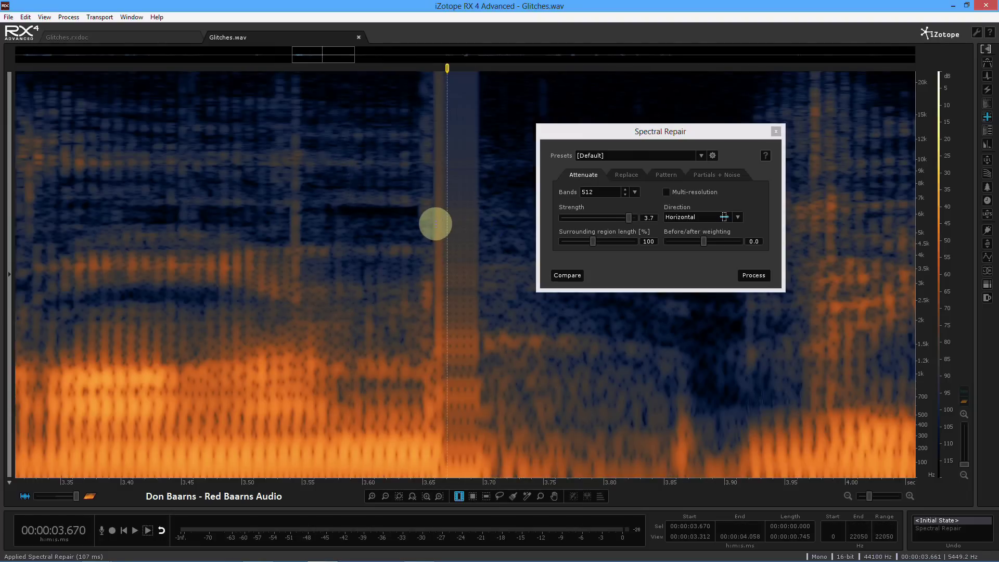
pyautogui.rightClick(255, 198)
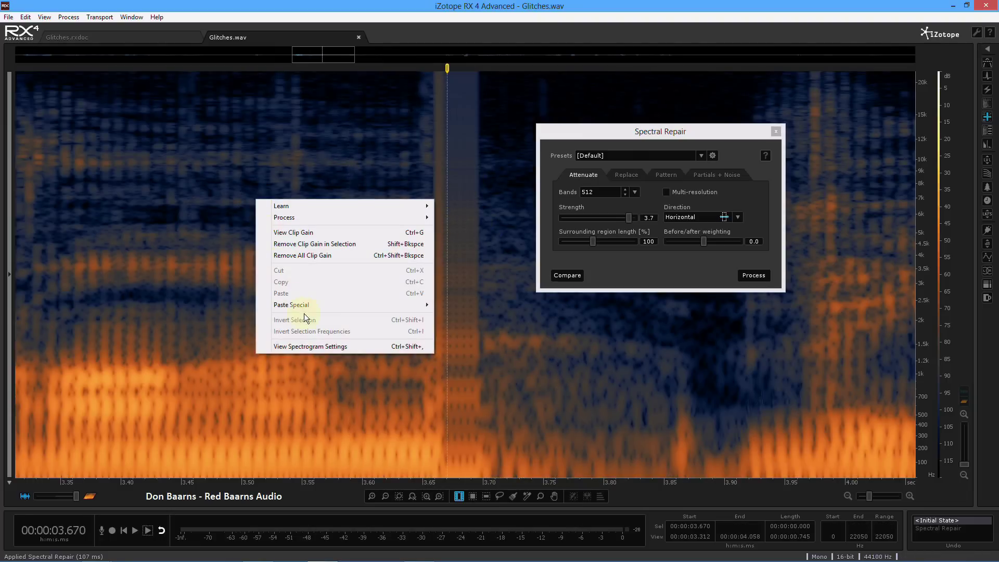
pyautogui.click(300, 347)
pyautogui.moveTo(575, 110); pyautogui.dragTo(173, 101)
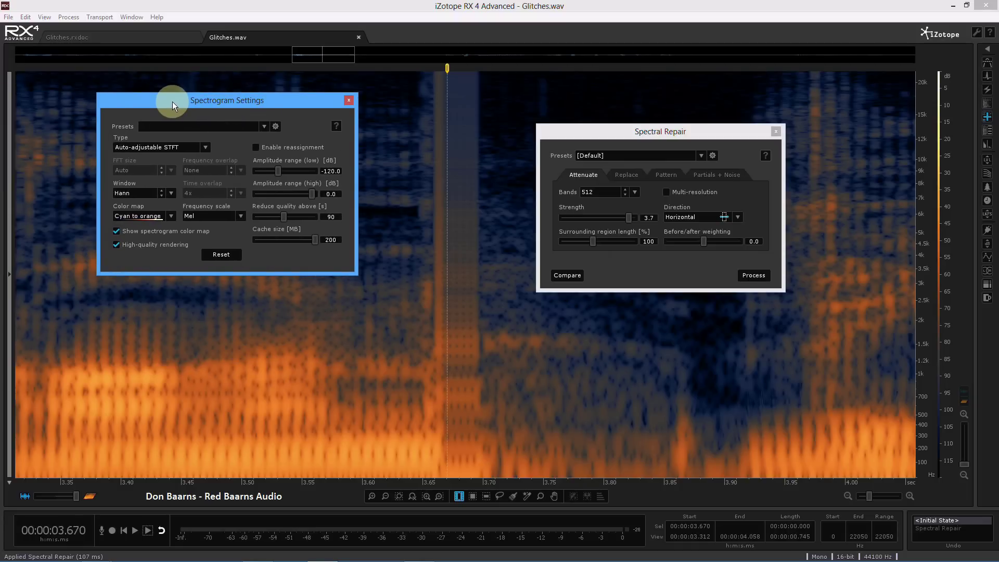
pyautogui.click(204, 148)
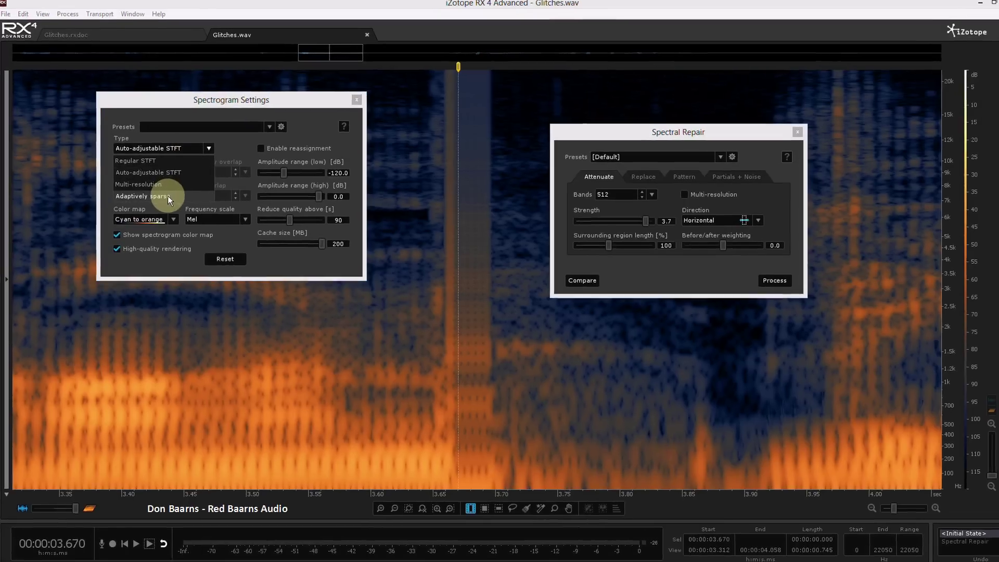
pyautogui.click(168, 197)
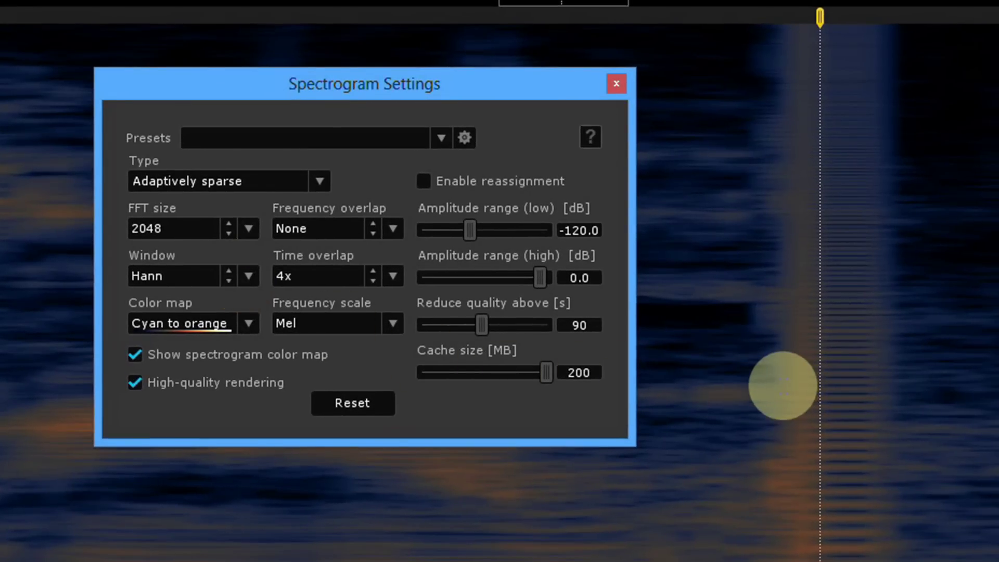
# Select the glitch in the adaptively sparse view, from about 3.648 to 3.707 seconds.
pyautogui.moveTo(781, 393); pyautogui.dragTo(887, 398)
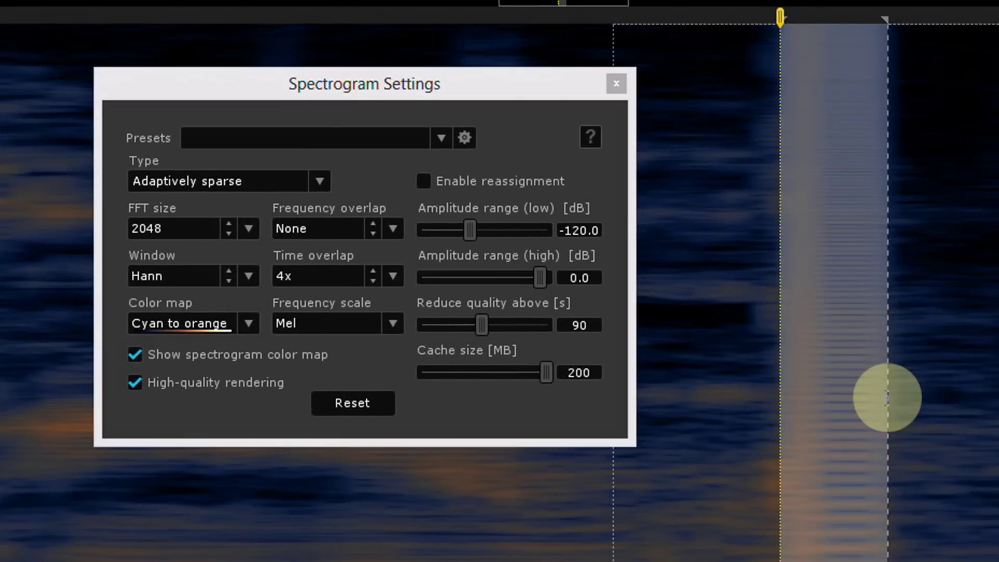
pyautogui.scroll(-3, 886, 398)
pyautogui.click(882, 468)
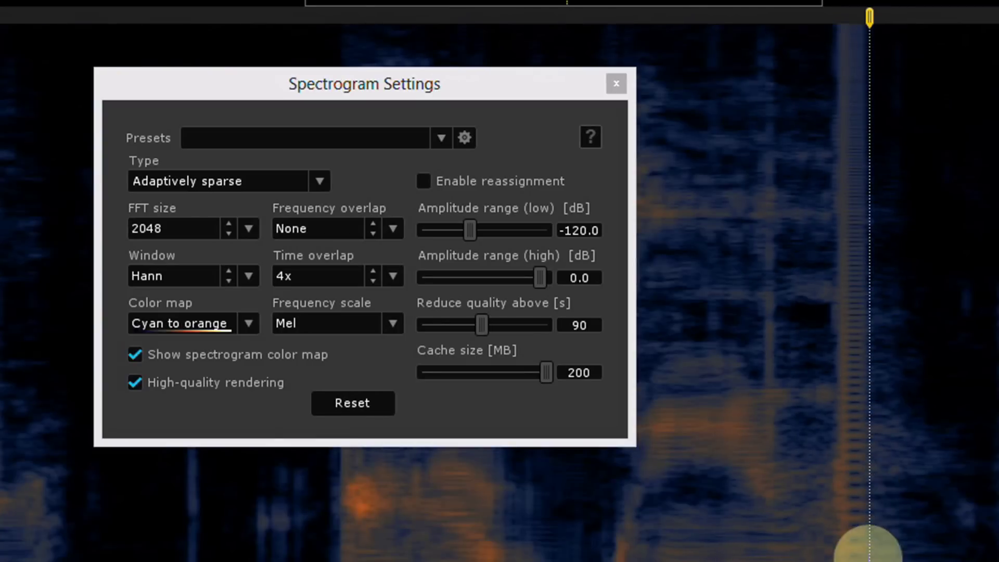
pyautogui.click(834, 484)
pyautogui.moveTo(834, 484); pyautogui.dragTo(867, 489)
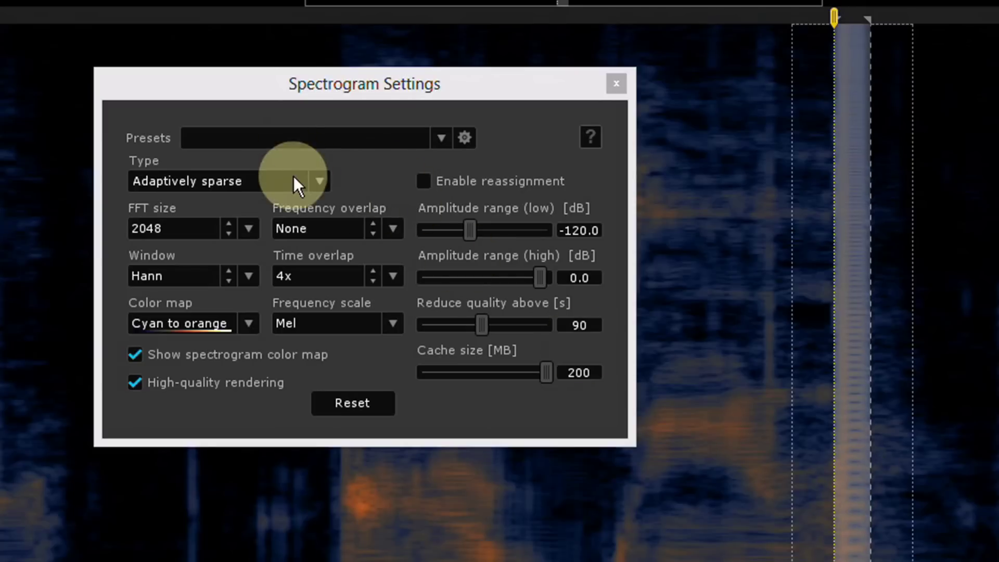
# Compare how the glitch looks with the Auto-adjustable STFT, Multi-resolution and Regular STFT spectrogram types.
pyautogui.click(318, 182)
pyautogui.click(232, 226)
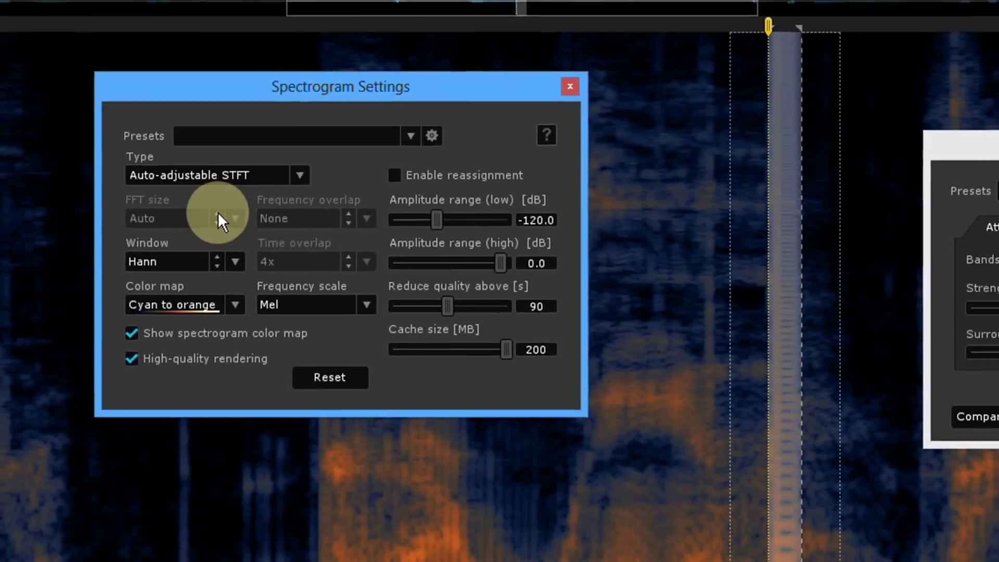
pyautogui.click(213, 151)
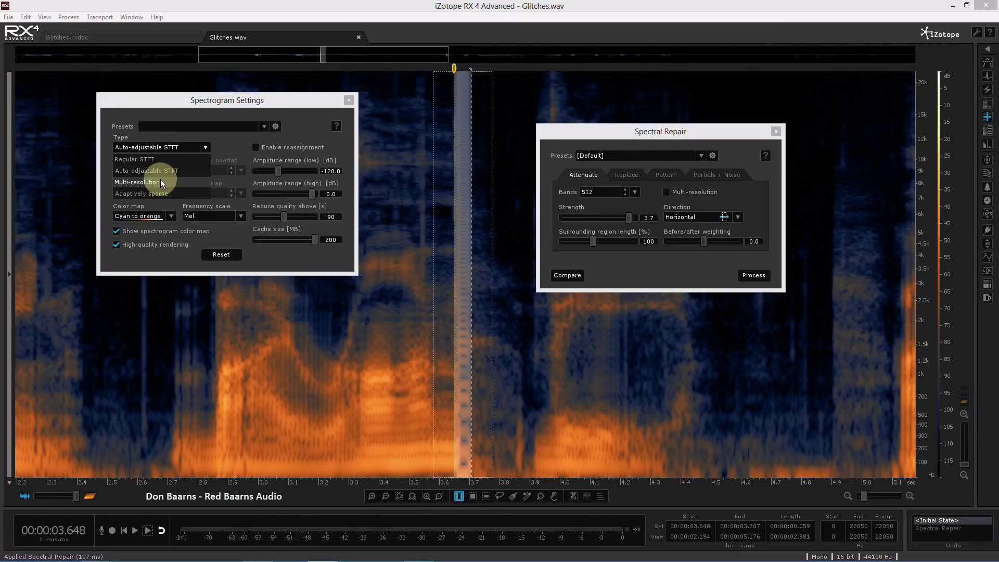
pyautogui.click(166, 185)
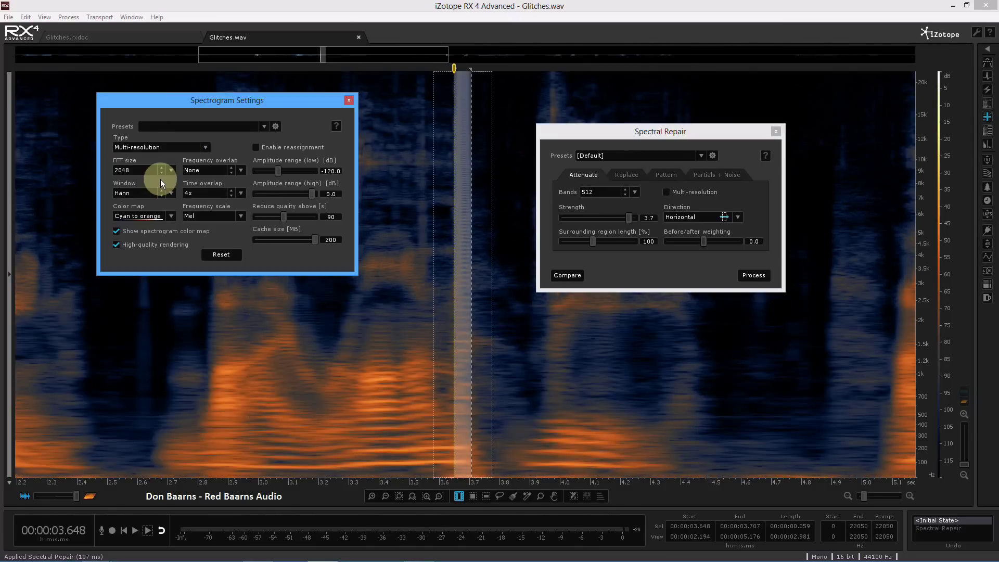
pyautogui.click(207, 147)
pyautogui.click(198, 159)
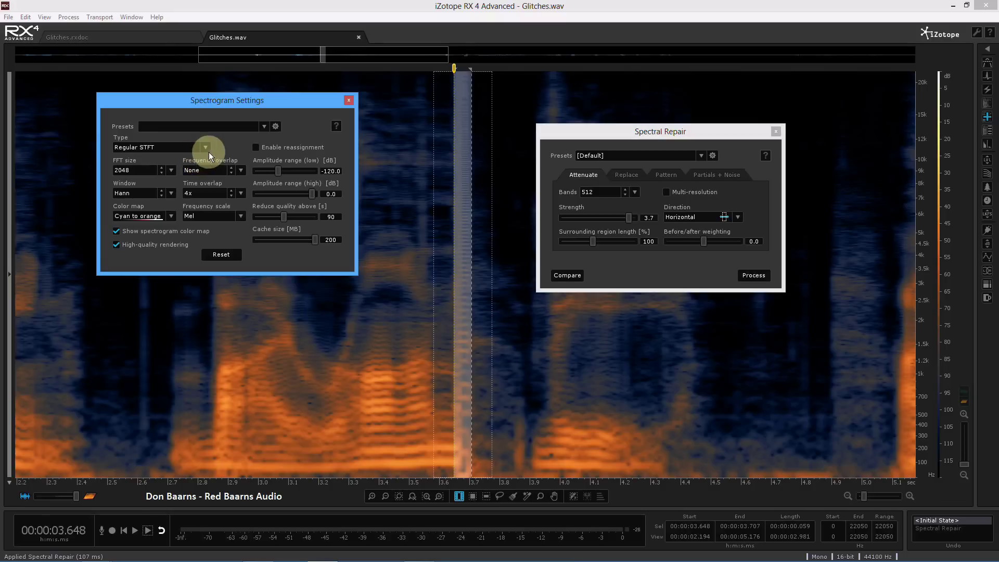
# Try the Adaptively sparse spectrogram type again, restore Auto-adjustable STFT and close the spectrogram settings.
pyautogui.click(207, 148)
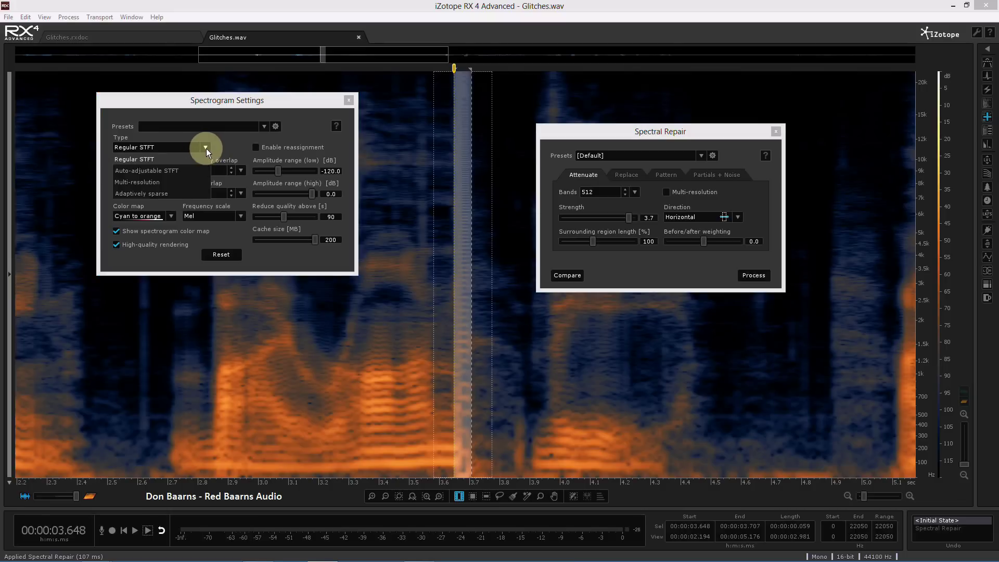
pyautogui.click(172, 192)
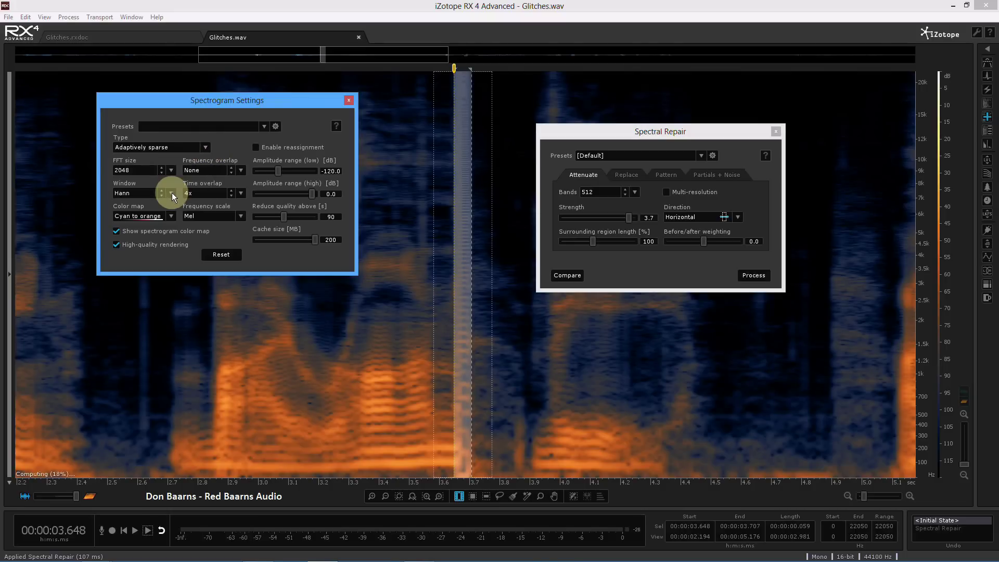
pyautogui.click(204, 148)
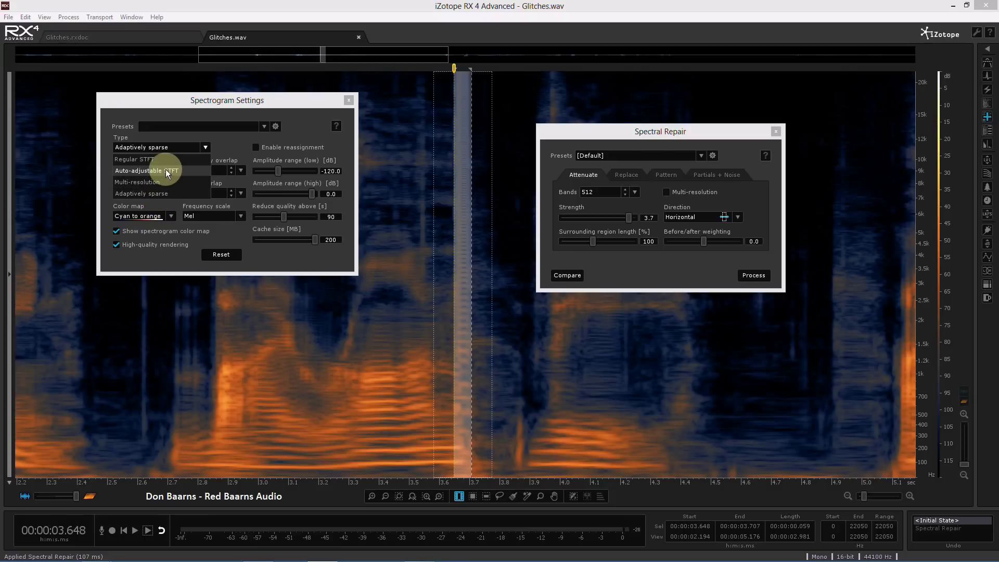
pyautogui.click(165, 170)
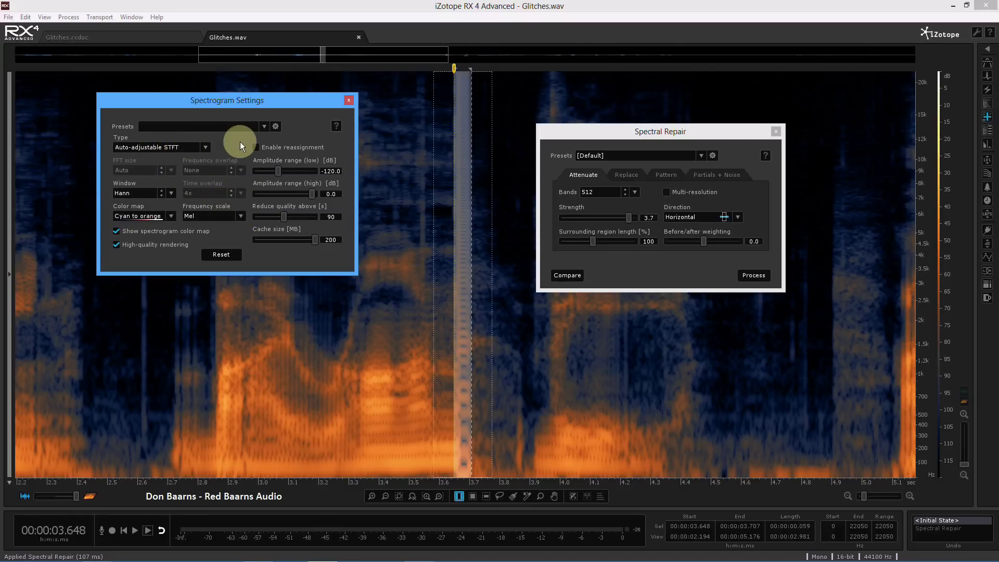
pyautogui.click(348, 102)
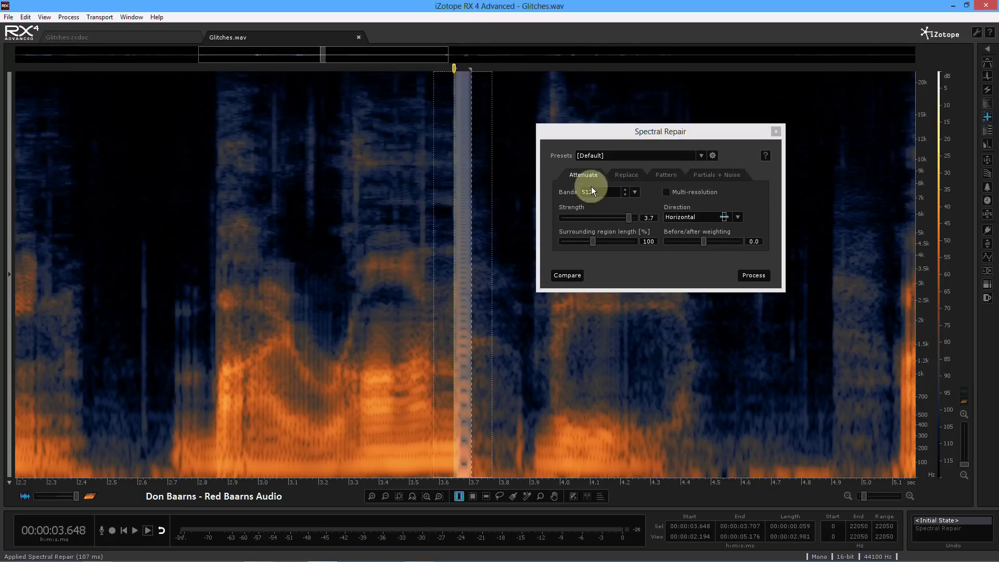
# Tighten the glitch selection to about 3.658 to 3.697 seconds and process it with Spectral Repair in Replace mode.
pyautogui.click(622, 177)
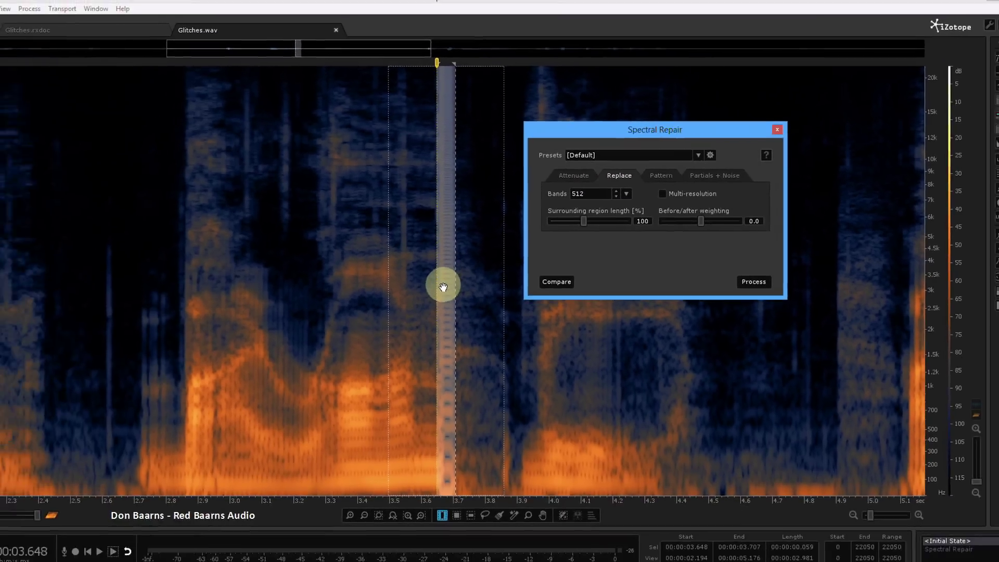
pyautogui.scroll(1, 456, 278)
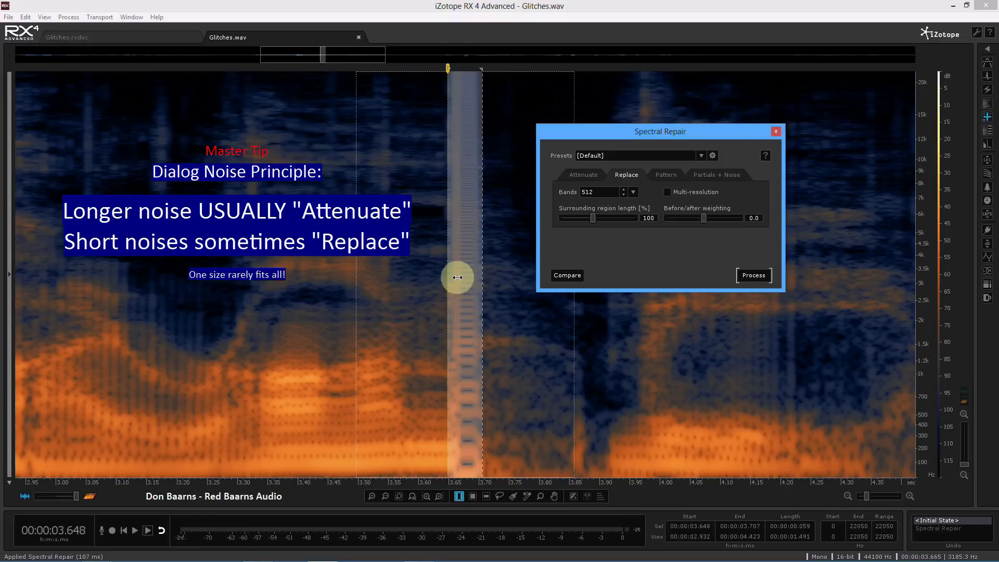
pyautogui.scroll(1, 448, 267)
pyautogui.moveTo(499, 228); pyautogui.dragTo(440, 240)
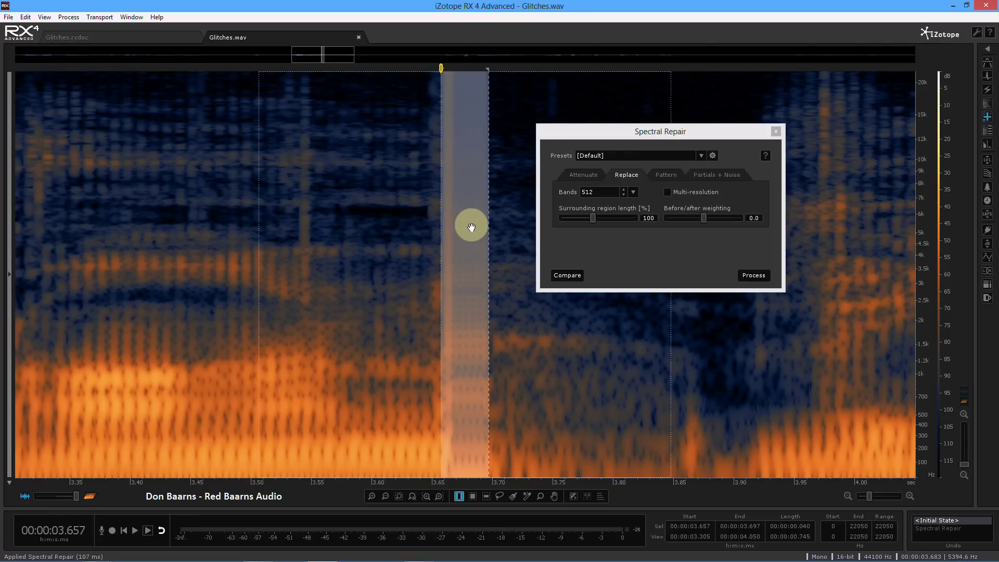
pyautogui.moveTo(440, 235); pyautogui.dragTo(441, 238)
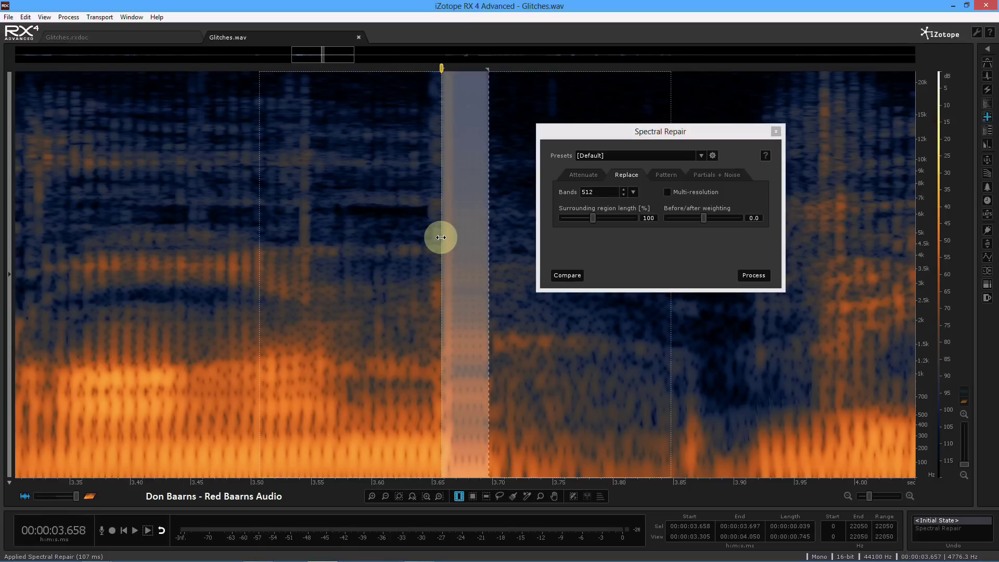
pyautogui.click(635, 179)
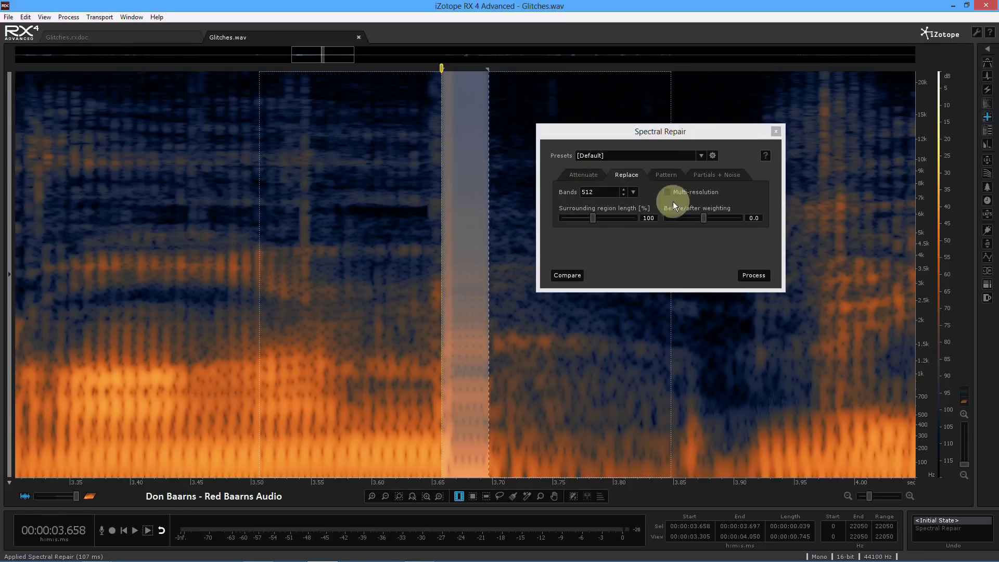
pyautogui.click(749, 276)
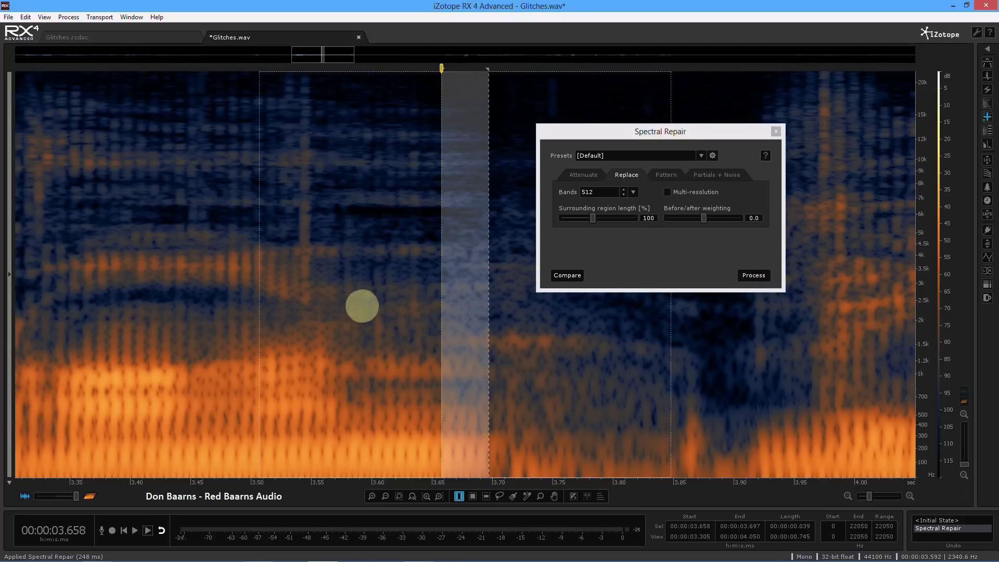
# Play the replaced glitch in context, over about 3.46 to 3.78 seconds and over about 3.16 to 3.77 seconds.
pyautogui.moveTo(235, 279); pyautogui.dragTo(548, 298)
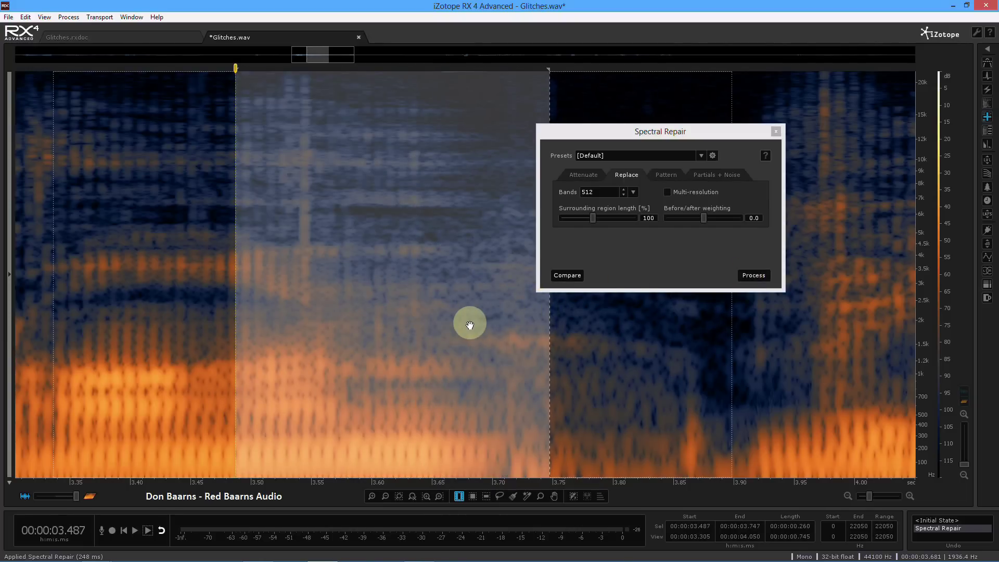
pyautogui.moveTo(203, 296); pyautogui.dragTo(581, 343)
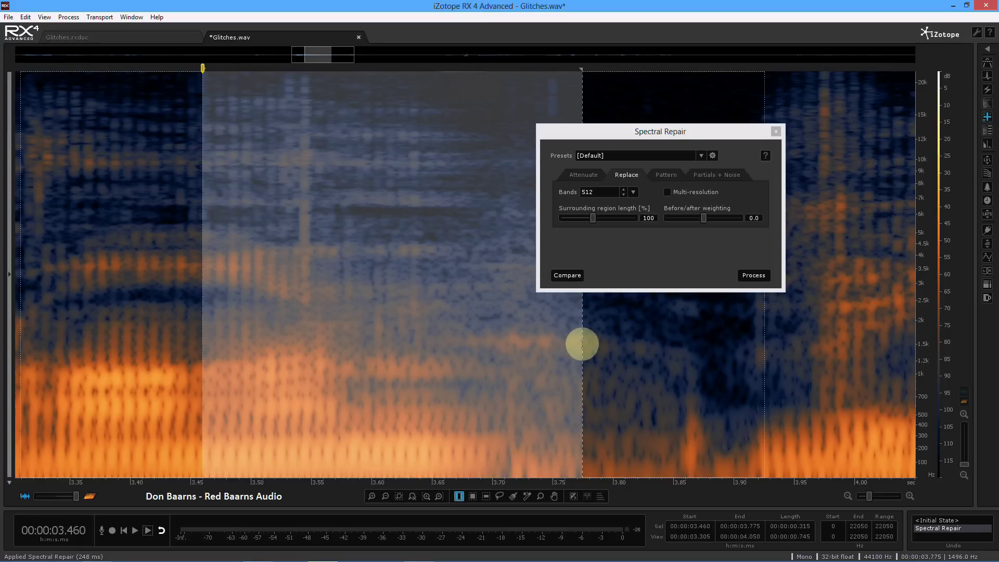
pyautogui.press('space')
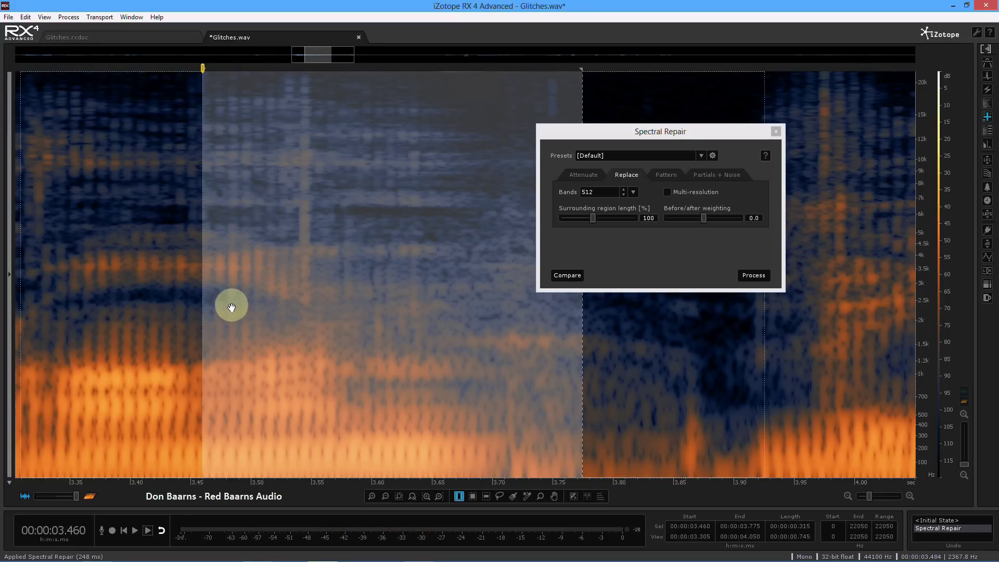
pyautogui.scroll(-3, 232, 305)
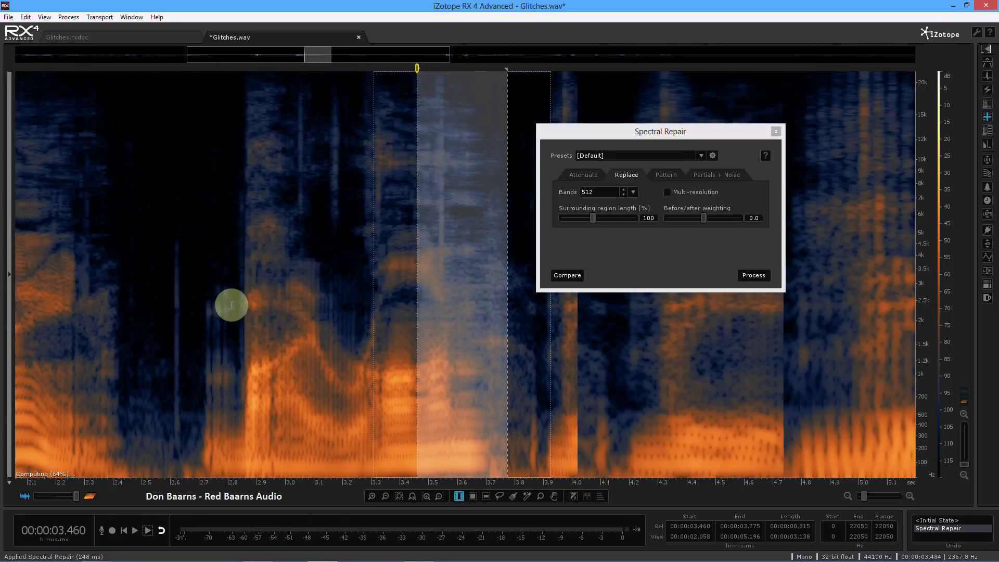
pyautogui.moveTo(330, 273); pyautogui.dragTo(506, 281)
pyautogui.press('space')
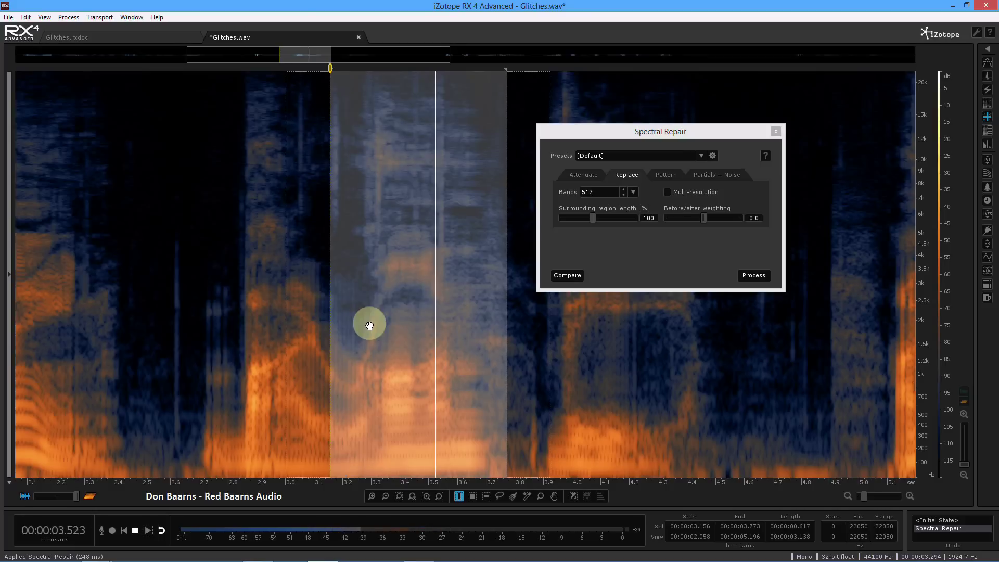
# Play the replaced glitch over longer stretches, about 3.156 to 4.423 seconds and about 2.859 to 4.433 seconds.
pyautogui.press('space')
pyautogui.moveTo(508, 316); pyautogui.dragTo(692, 333)
pyautogui.press('space')
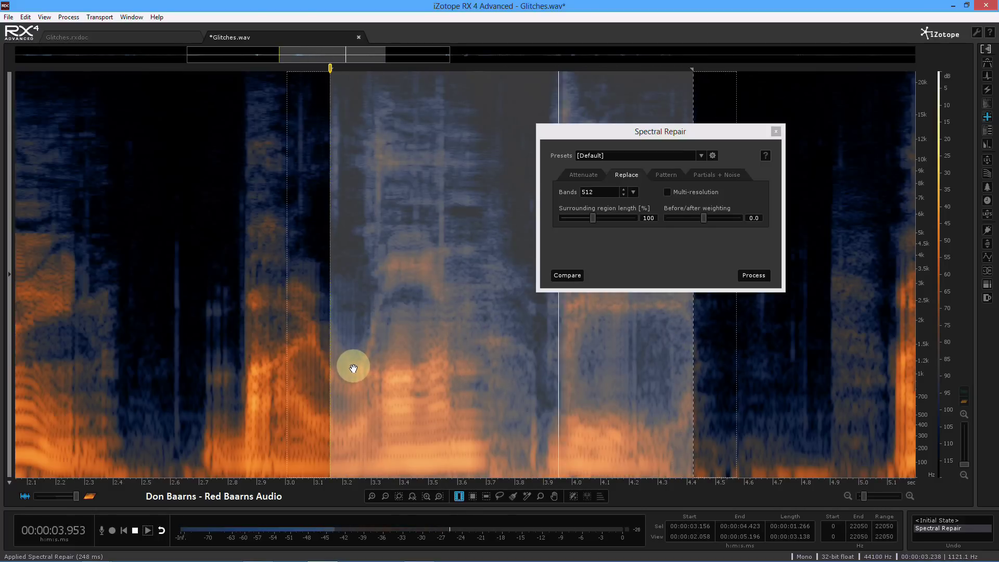
pyautogui.press('space')
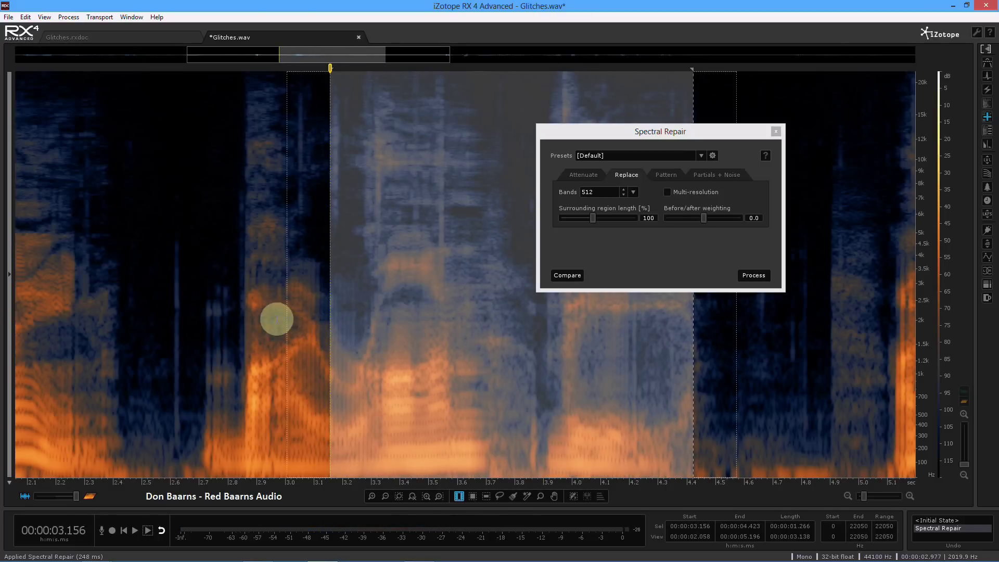
pyautogui.keyDown('shift'); pyautogui.click(245, 312); pyautogui.keyUp('shift')
pyautogui.moveTo(692, 354); pyautogui.dragTo(696, 356)
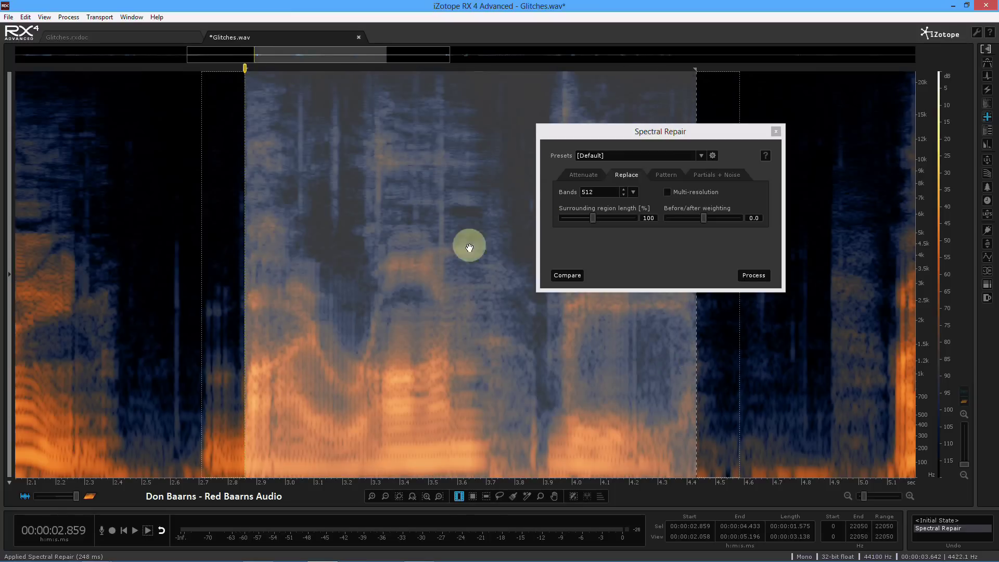
pyautogui.press('space')
pyautogui.press('space')
# Undo the repair and store two 512-band Replace settings for comparison, with surrounding region lengths of 100% and 75%.
pyautogui.hotkey('ctrl', 'z')
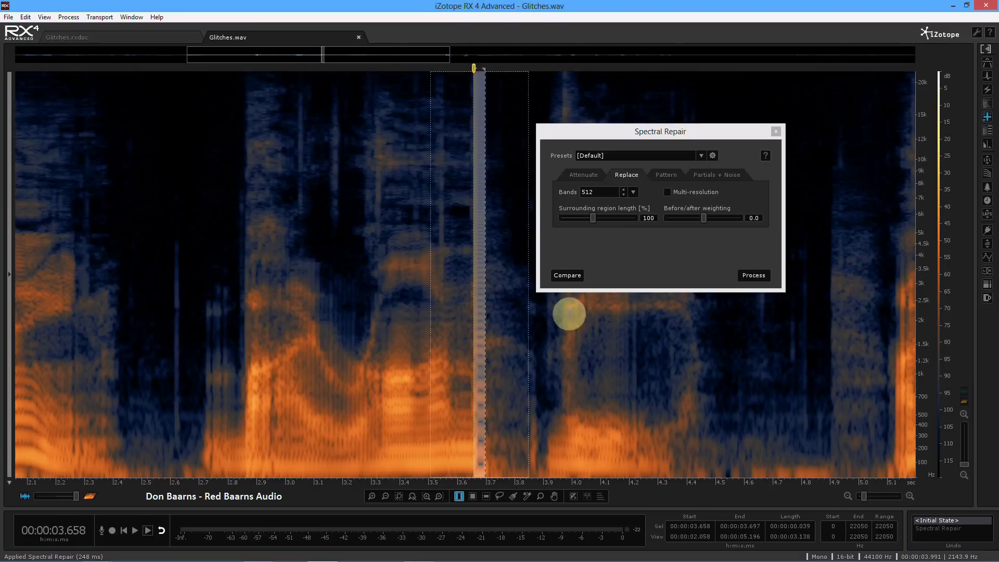
pyautogui.click(566, 275)
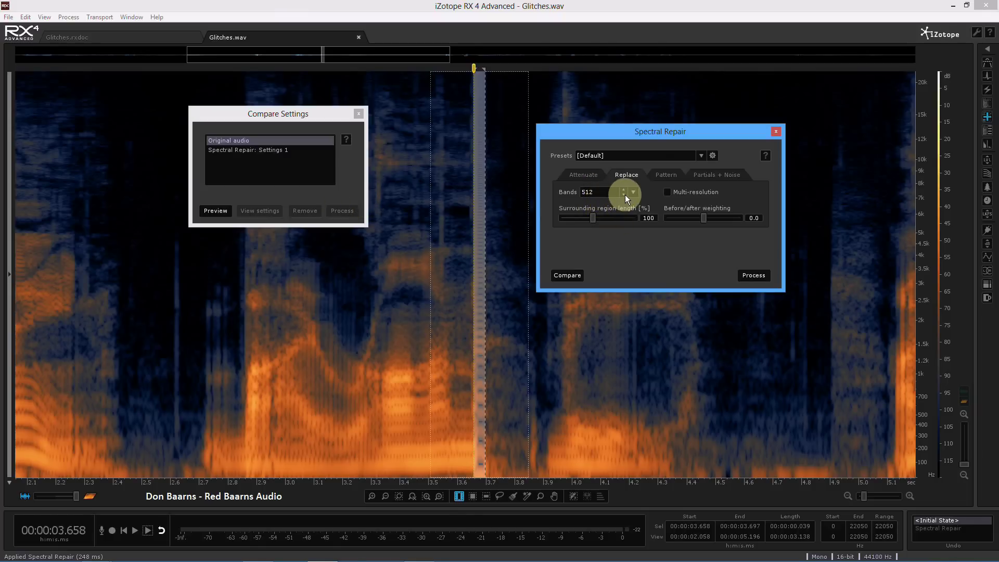
pyautogui.moveTo(591, 219); pyautogui.dragTo(581, 222)
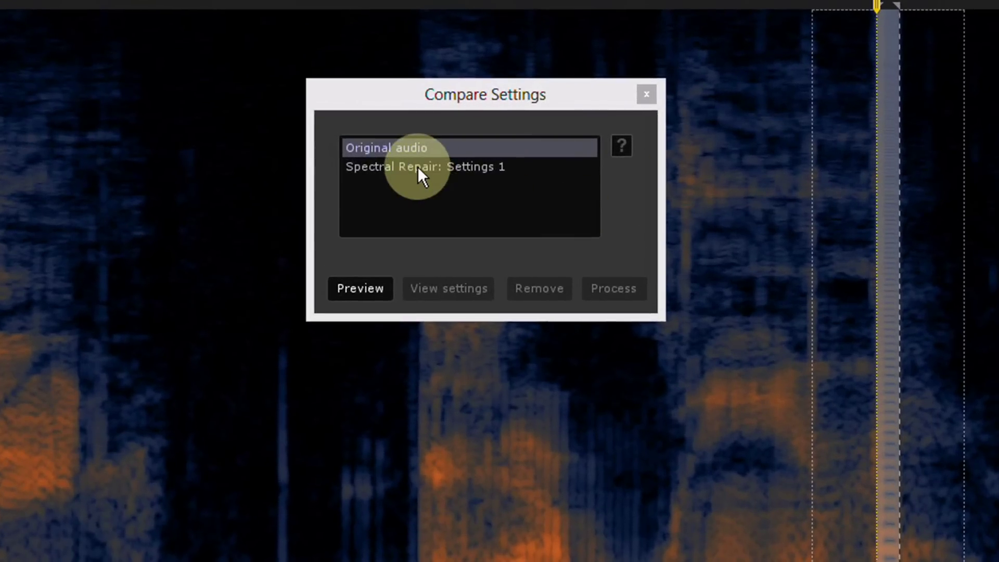
pyautogui.click(417, 166)
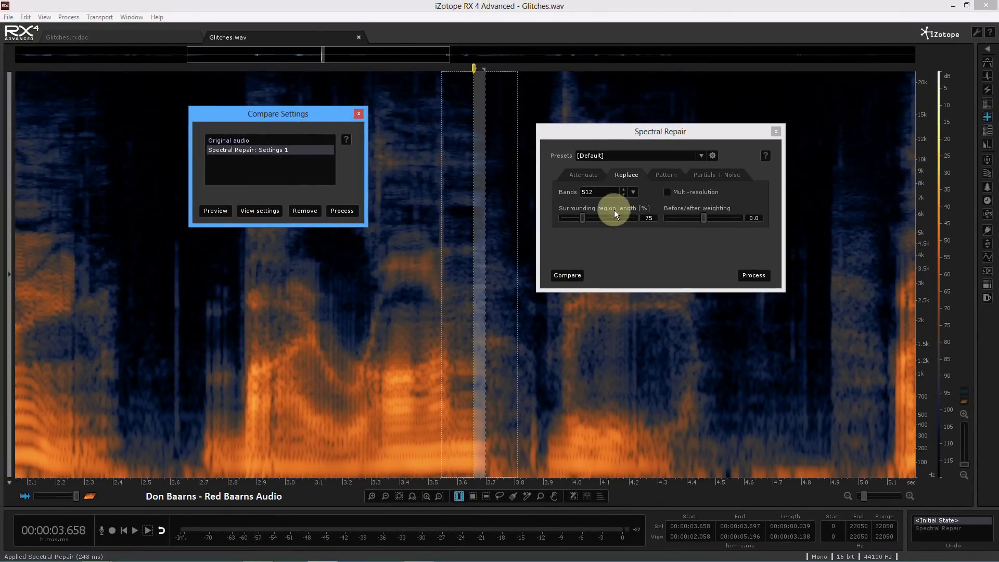
pyautogui.click(569, 275)
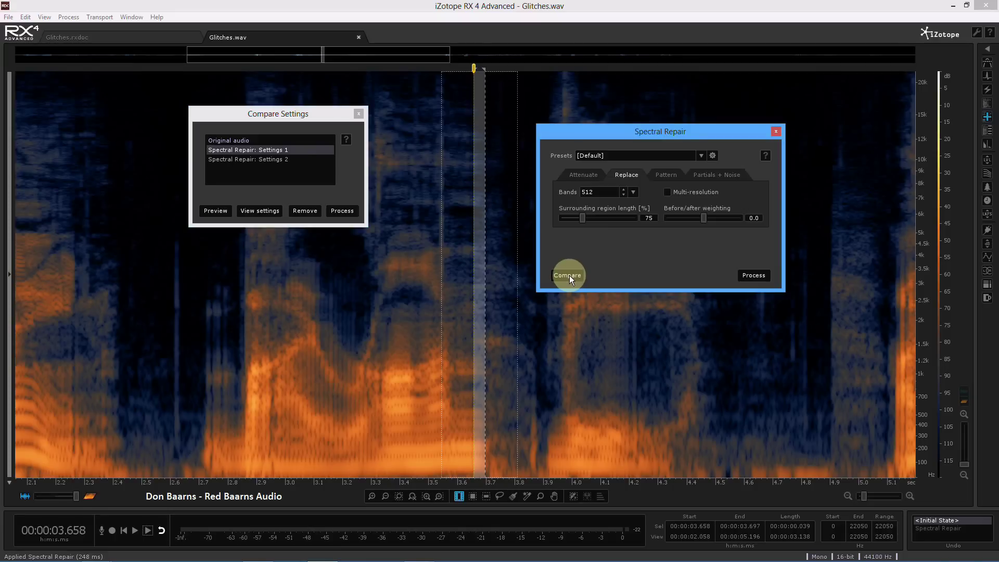
pyautogui.click(245, 163)
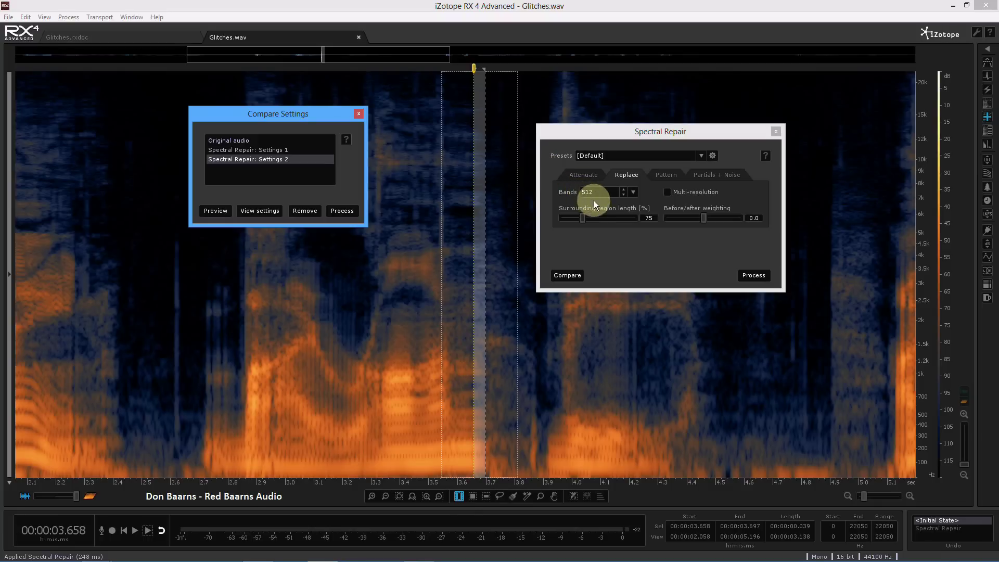
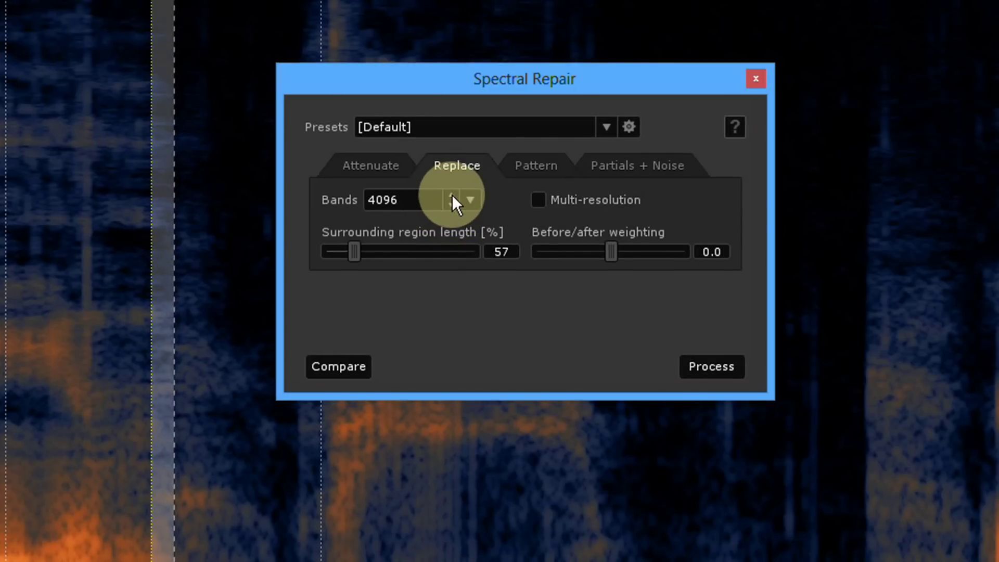
# Store a third Replace setting for comparison with 256 bands and a surrounding region length of 57%.
pyautogui.click(451, 206)
pyautogui.click(451, 206)
pyautogui.click(451, 206)
pyautogui.click(452, 206)
pyautogui.click(451, 206)
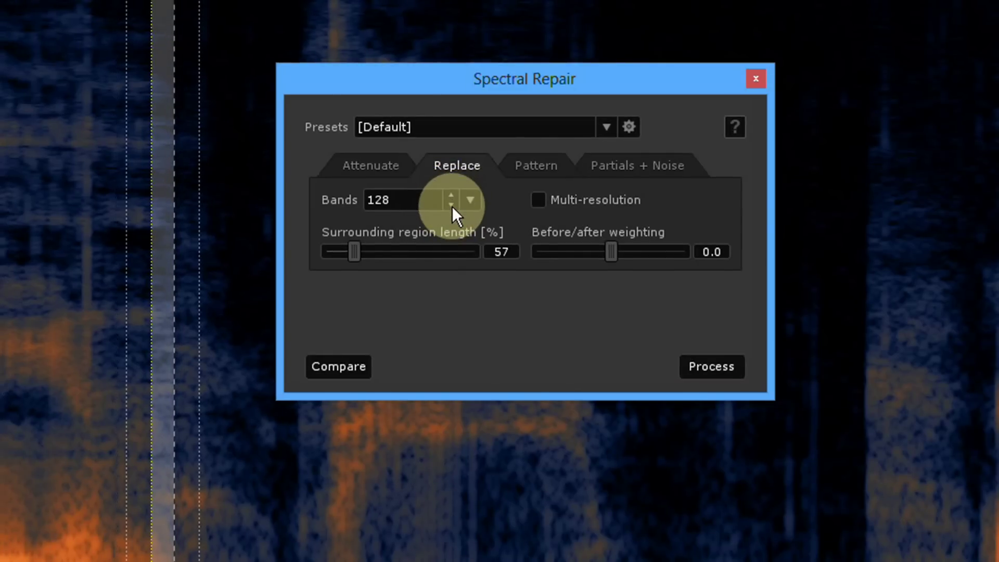
pyautogui.click(451, 198)
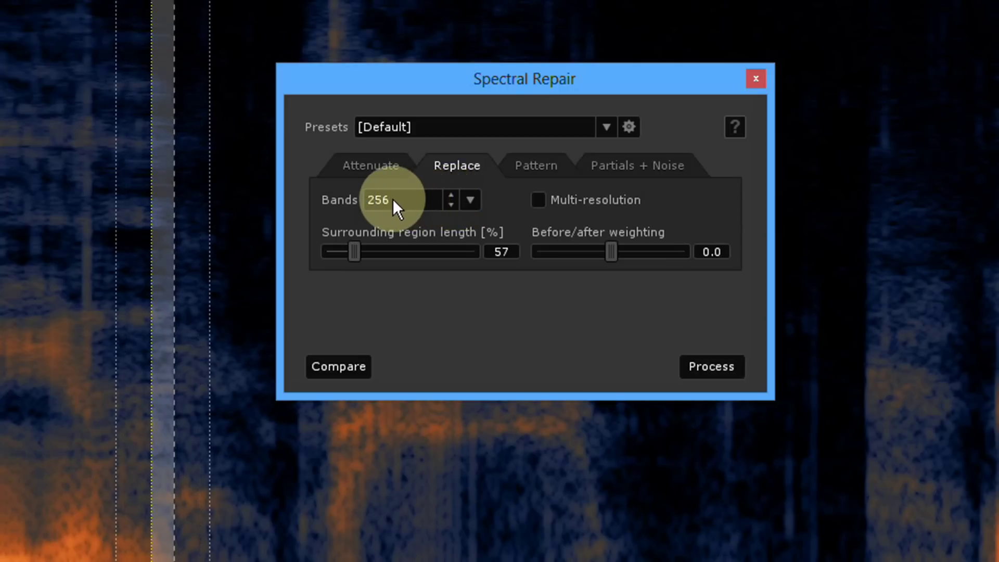
pyautogui.click(451, 206)
pyautogui.click(451, 197)
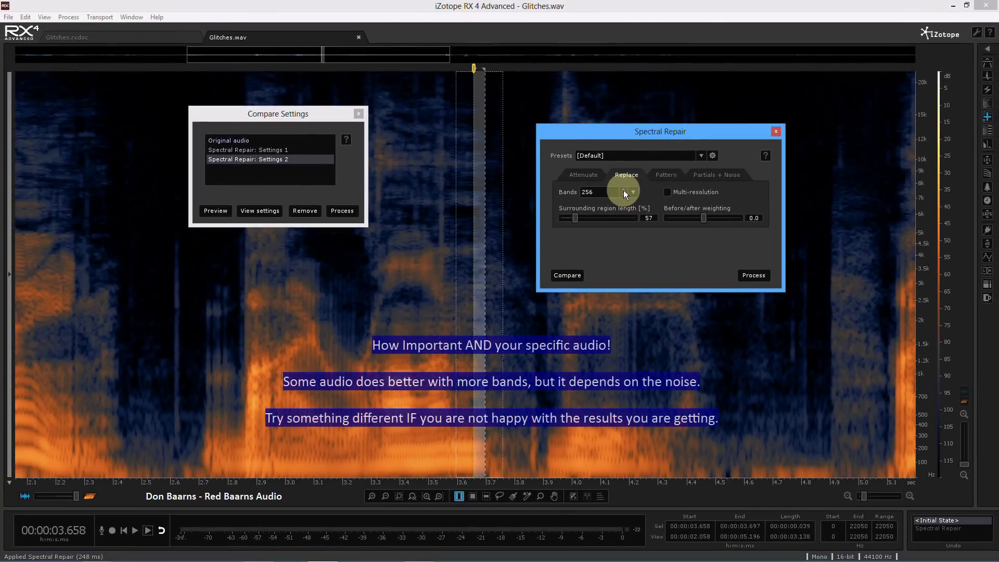
pyautogui.click(567, 274)
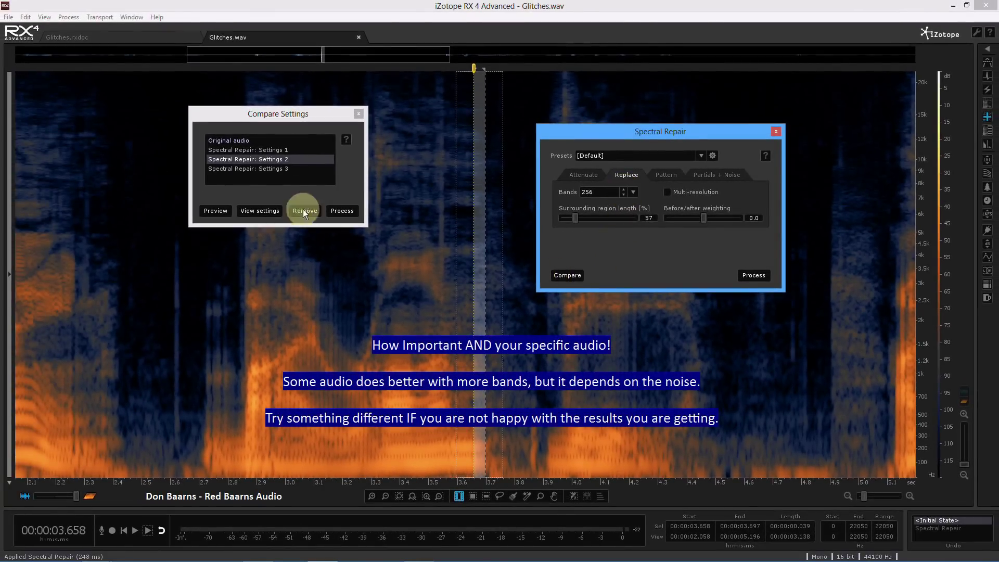
# View the stored parameters of Spectral Repair Settings 1, 2 and 3 one after another.
pyautogui.click(261, 151)
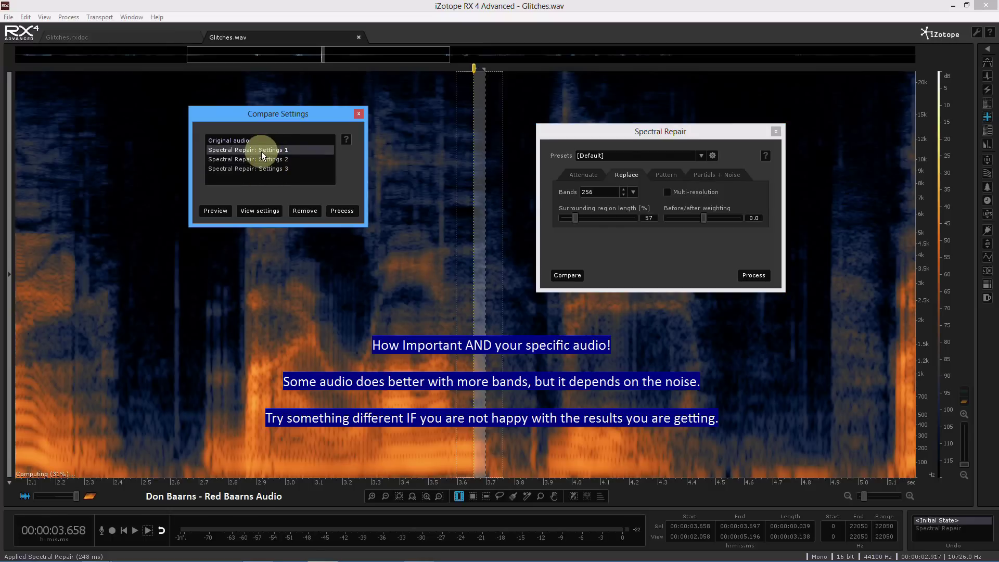
pyautogui.click(257, 210)
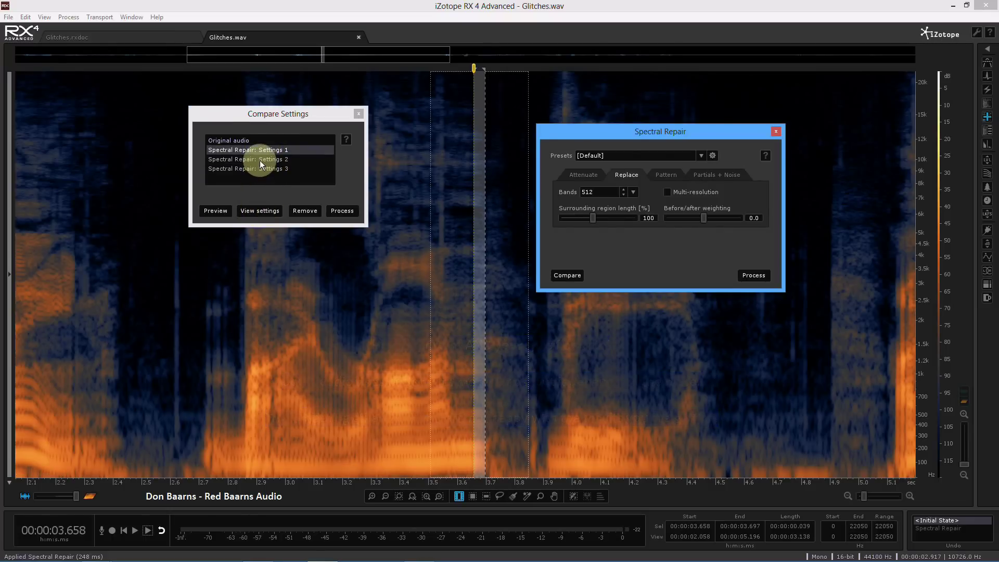
pyautogui.click(260, 159)
pyautogui.click(260, 210)
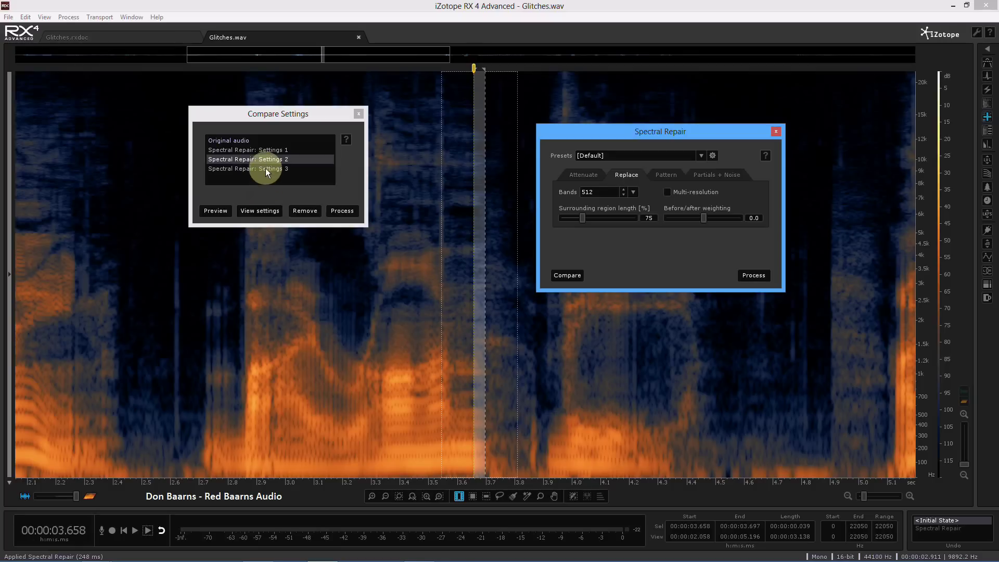
pyautogui.click(265, 169)
pyautogui.click(267, 210)
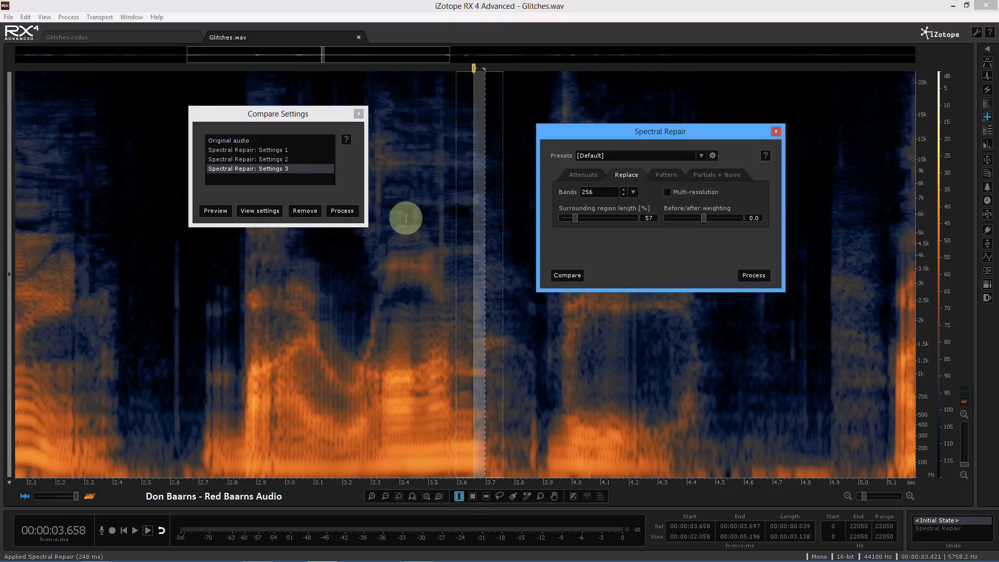
# Preview the glitch with Settings 3, 2 and 1 and the original audio, cycle back through to Settings 3 and stop the preview.
pyautogui.click(219, 211)
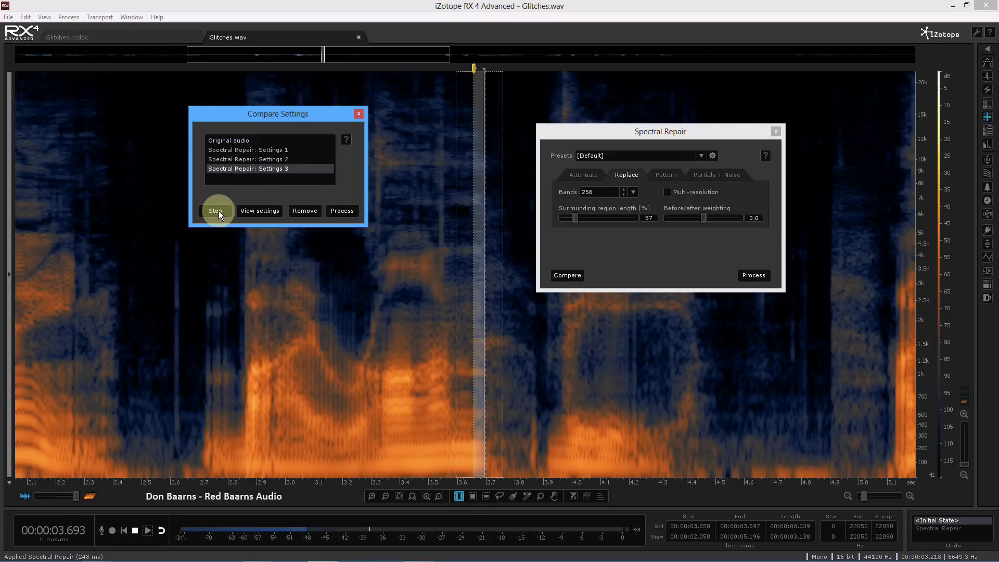
pyautogui.click(246, 160)
pyautogui.click(252, 151)
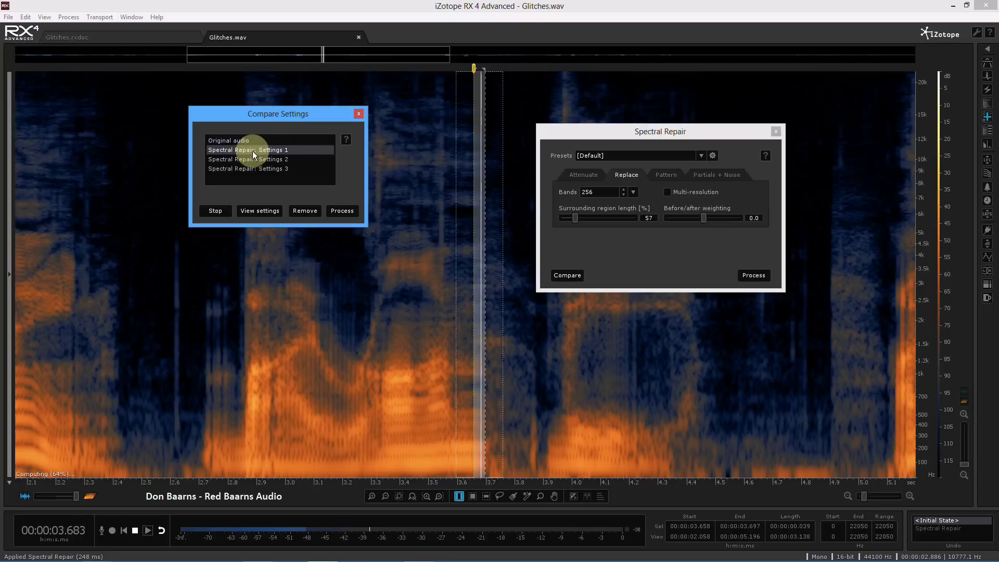
pyautogui.click(238, 139)
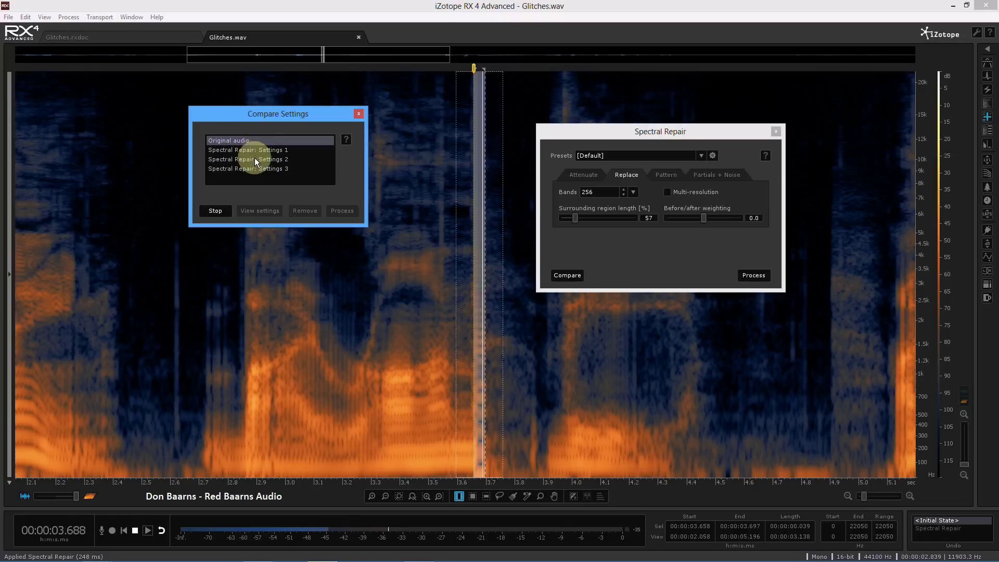
pyautogui.click(249, 151)
pyautogui.click(251, 159)
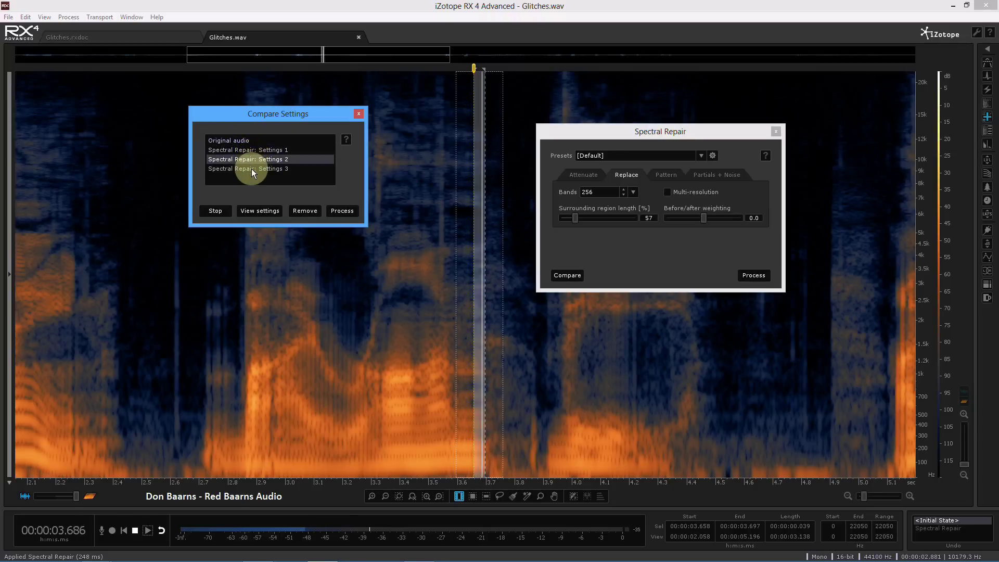
pyautogui.click(252, 169)
pyautogui.click(217, 211)
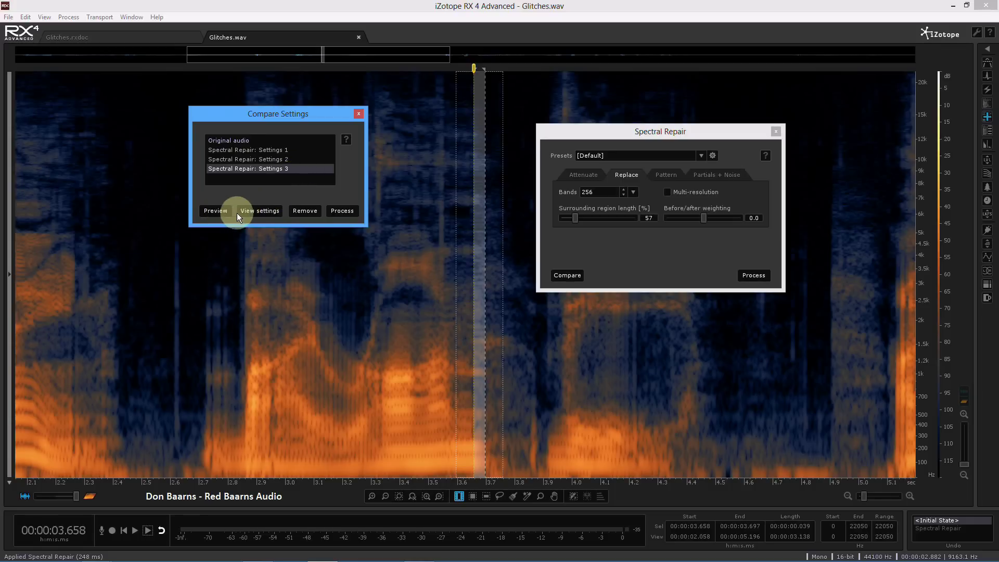
# Process the glitch with the stored Settings 3 and play the repair over about 2.948 to 4.415 seconds.
pyautogui.click(338, 212)
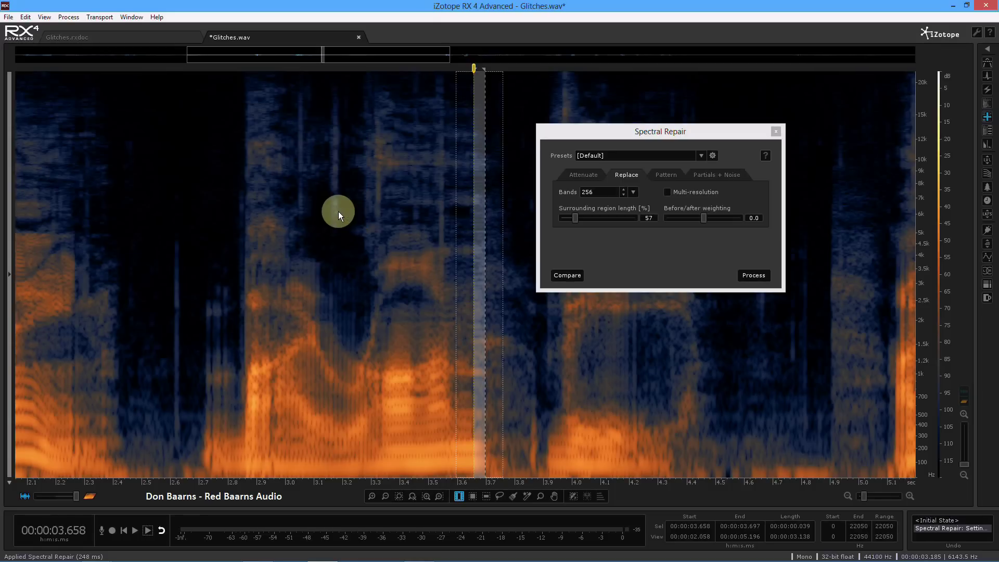
pyautogui.click(413, 286)
pyautogui.moveTo(271, 279); pyautogui.dragTo(691, 321)
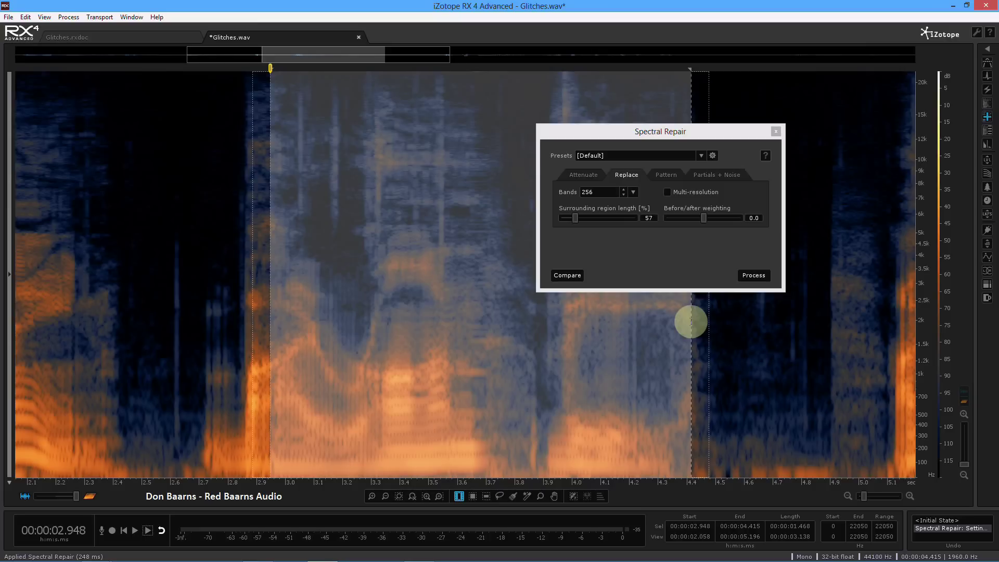
pyautogui.press('space')
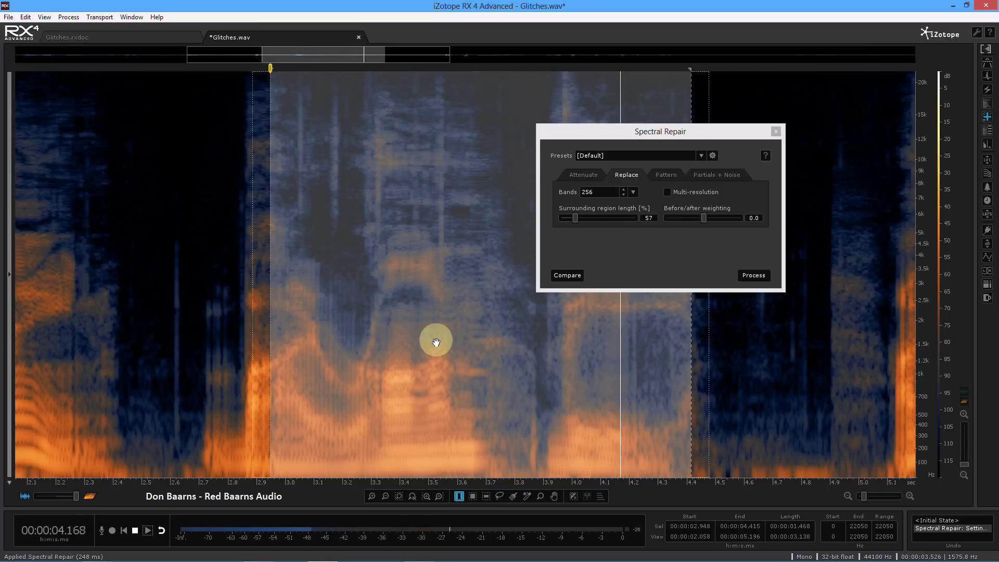
pyautogui.press('space')
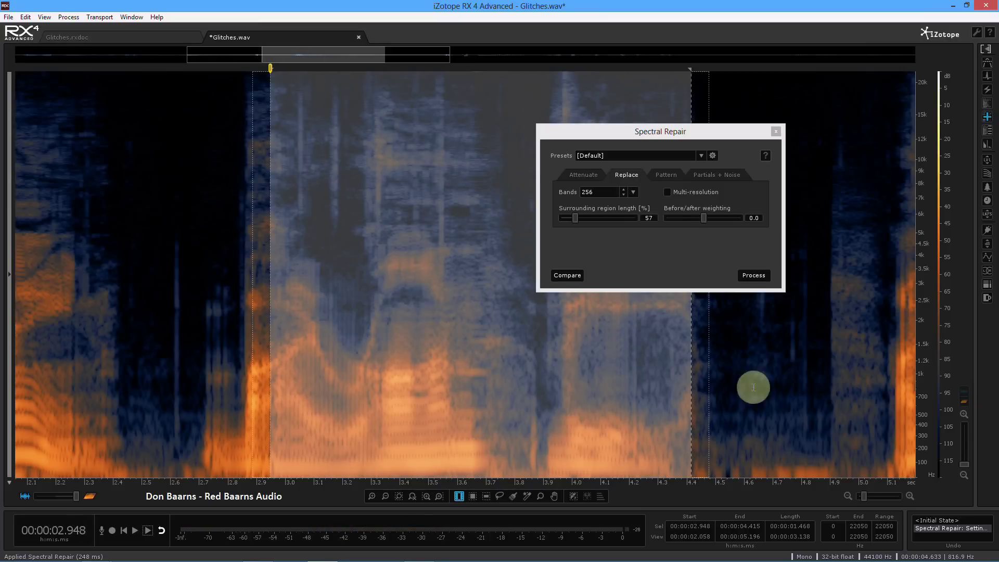
# Undo the Settings 3 repair, set Replace mode to 512 bands and process the glitch again.
pyautogui.hotkey('ctrl', 'z')
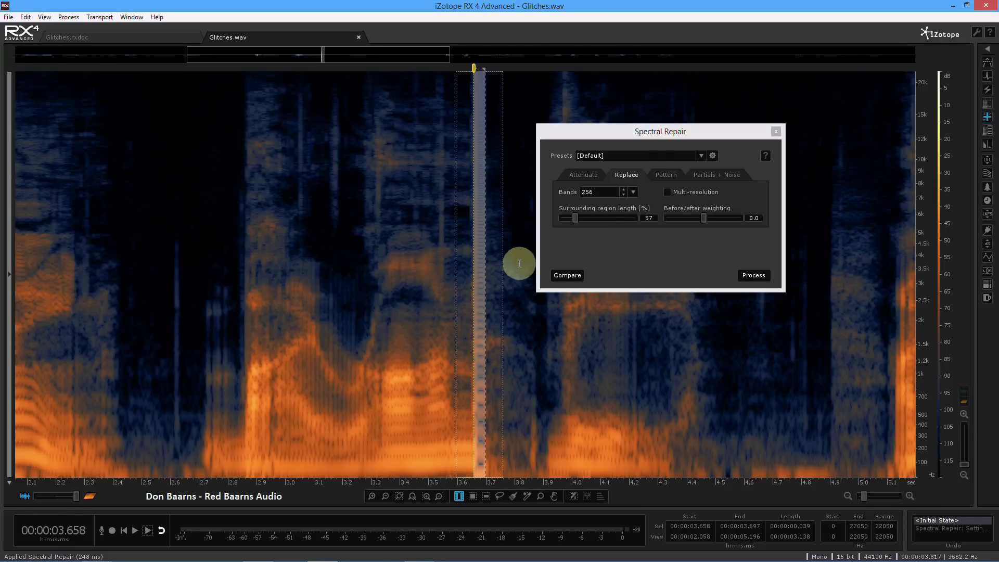
pyautogui.click(561, 276)
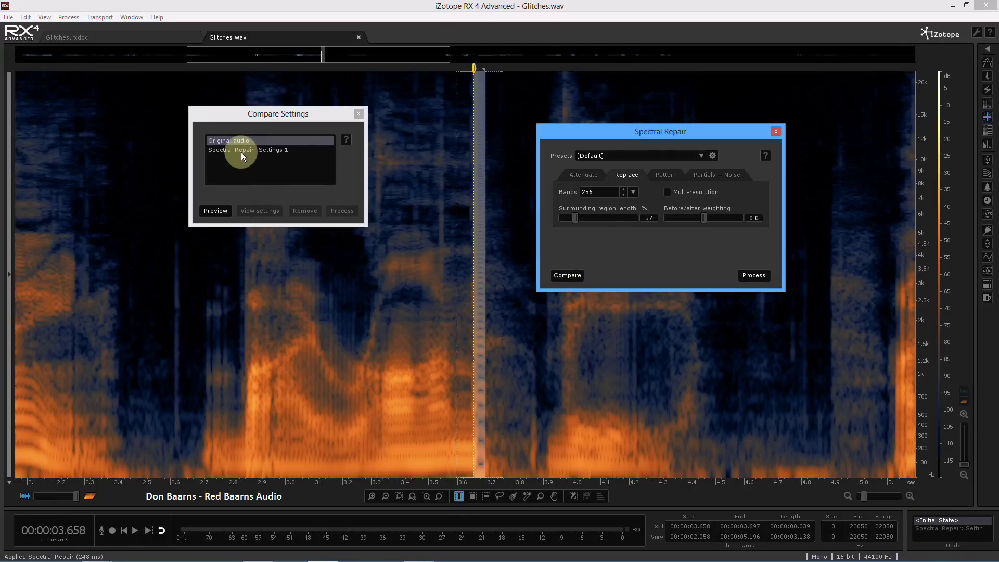
pyautogui.click(283, 149)
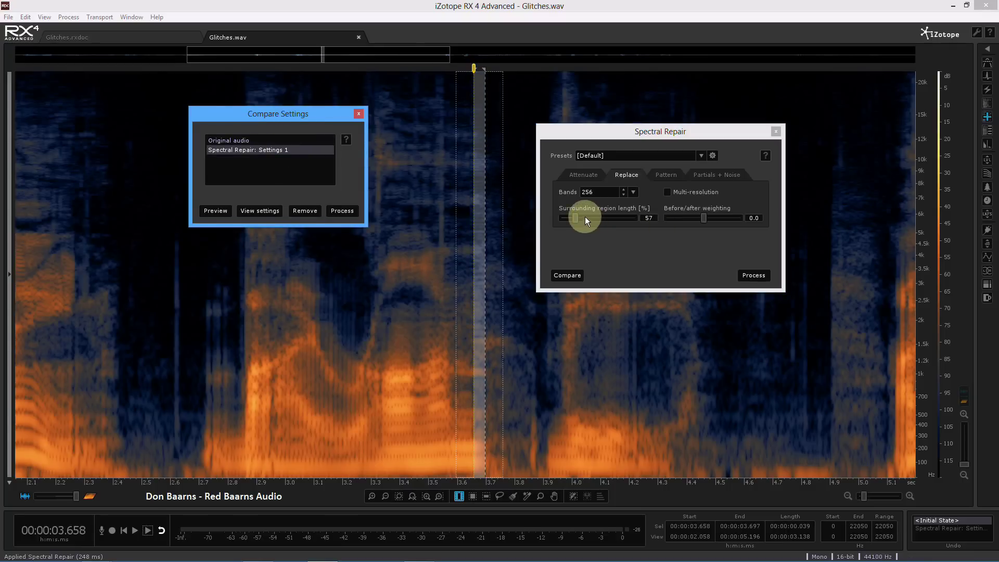
pyautogui.click(624, 190)
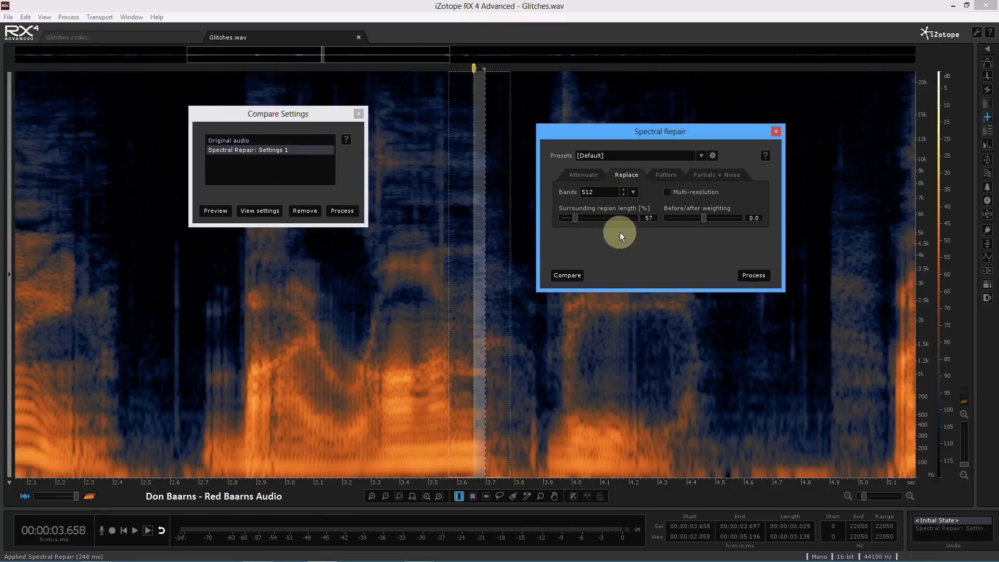
pyautogui.click(754, 275)
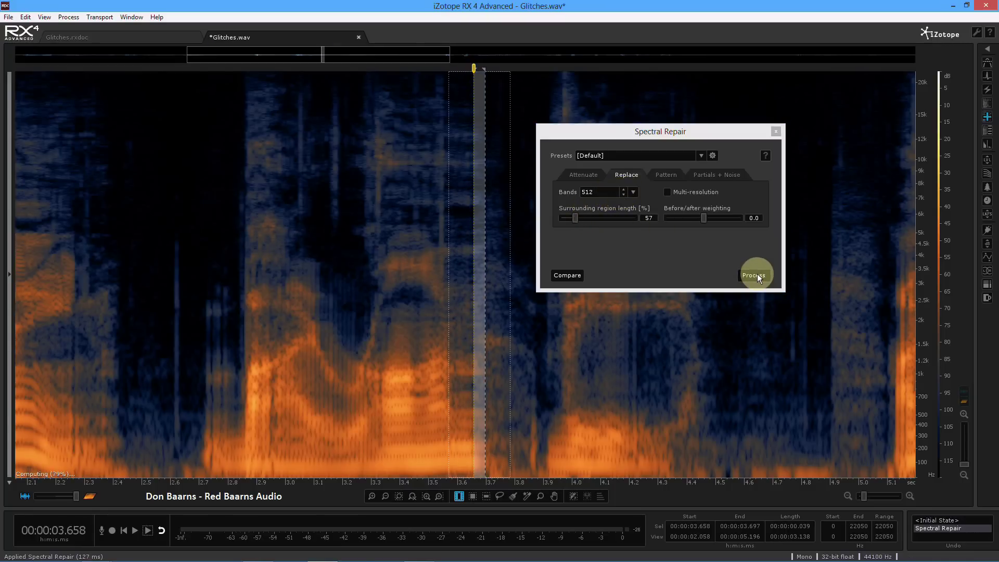
# Play the newly repaired glitch from about 3.162 seconds and over about 2.888 to 3.777 seconds.
pyautogui.click(332, 235)
pyautogui.press('space')
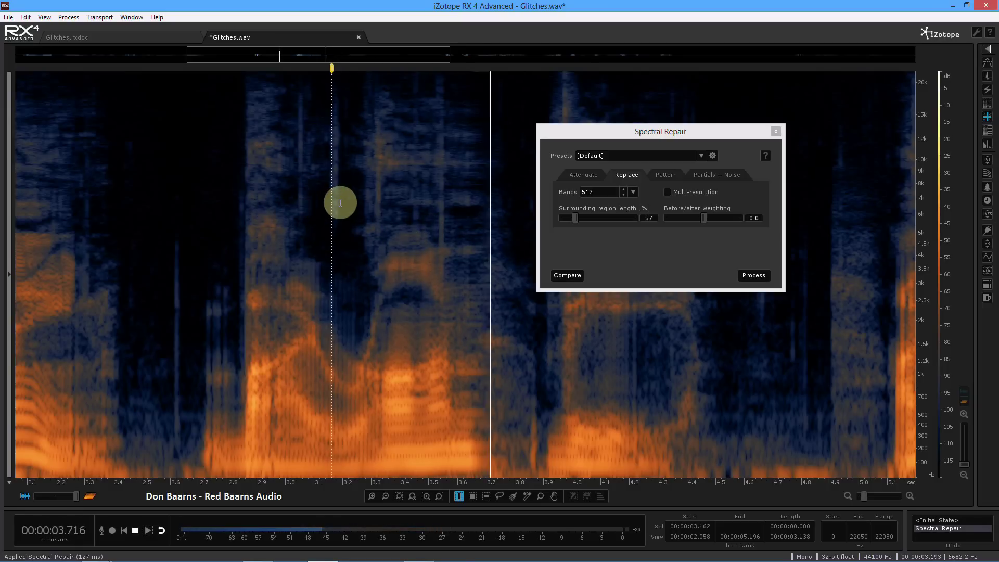
pyautogui.moveTo(254, 211); pyautogui.dragTo(508, 218)
pyautogui.press('space')
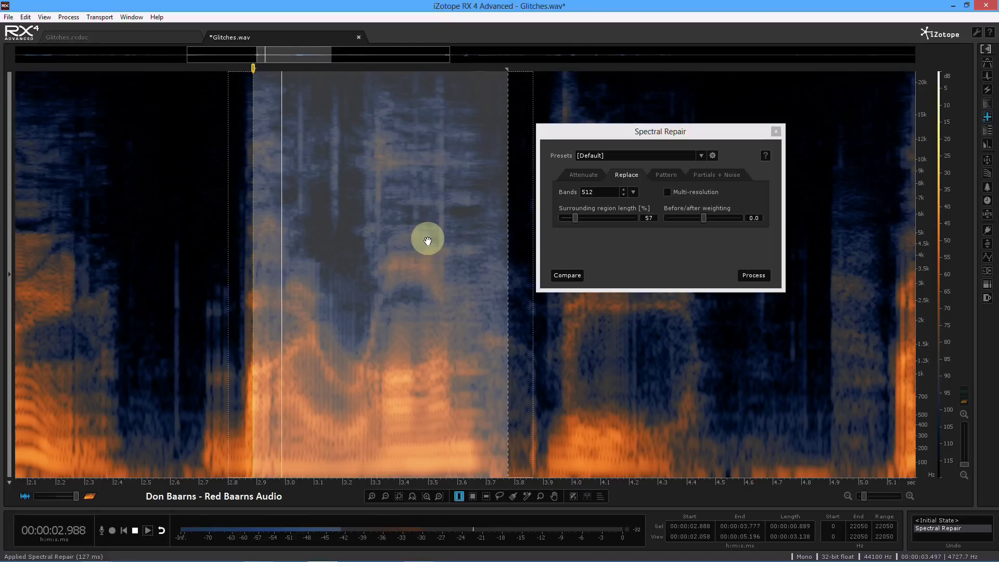
pyautogui.press('space')
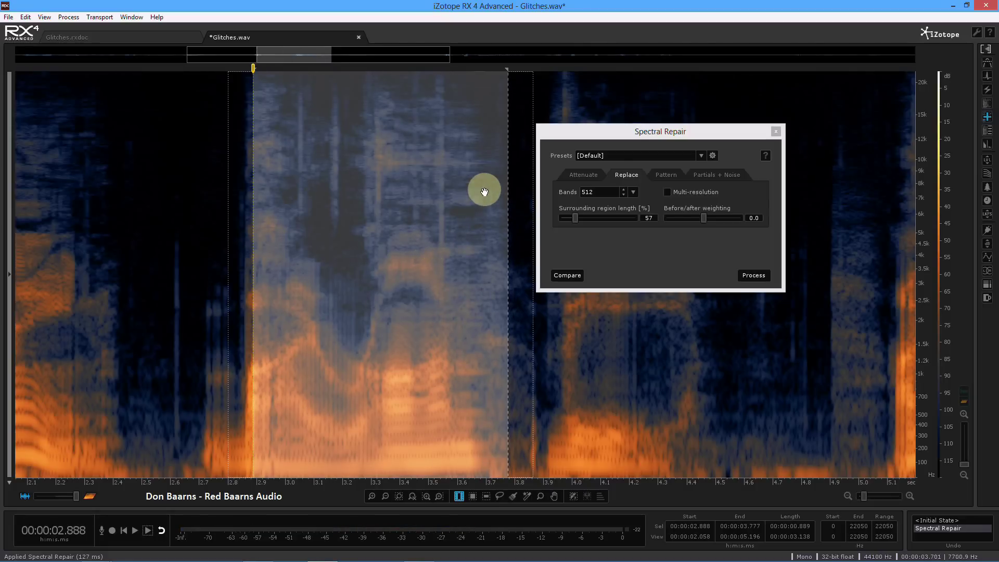
# Clear the time selection and reset the Surrounding region length to 100% for Replace mode.
pyautogui.click(498, 115)
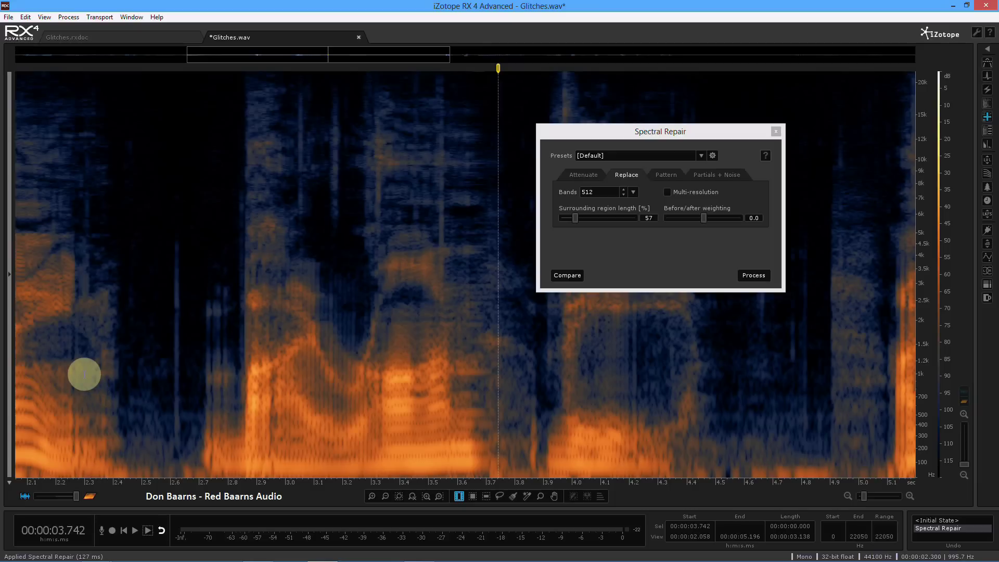
pyautogui.click(85, 372)
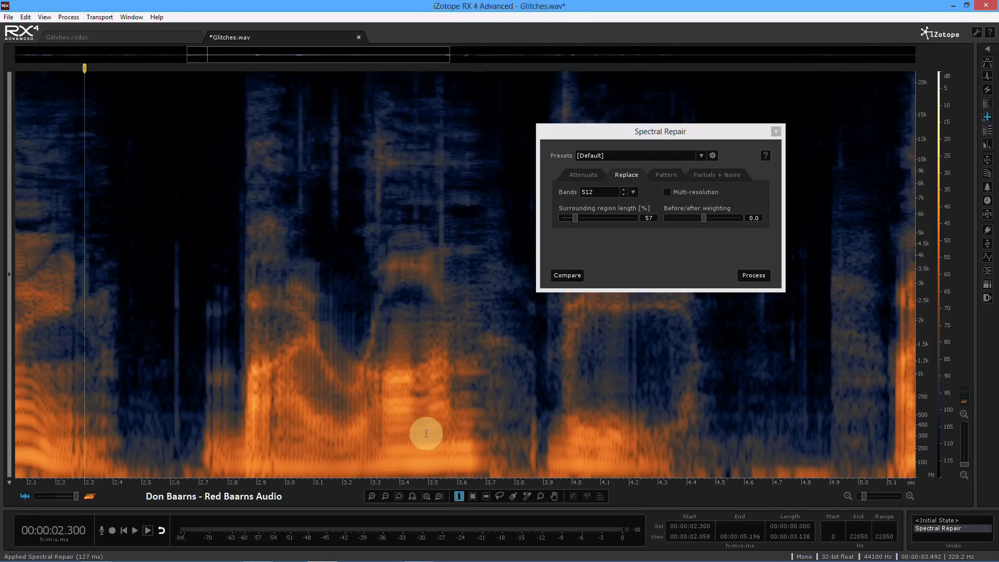
pyautogui.scroll(-2, 469, 398)
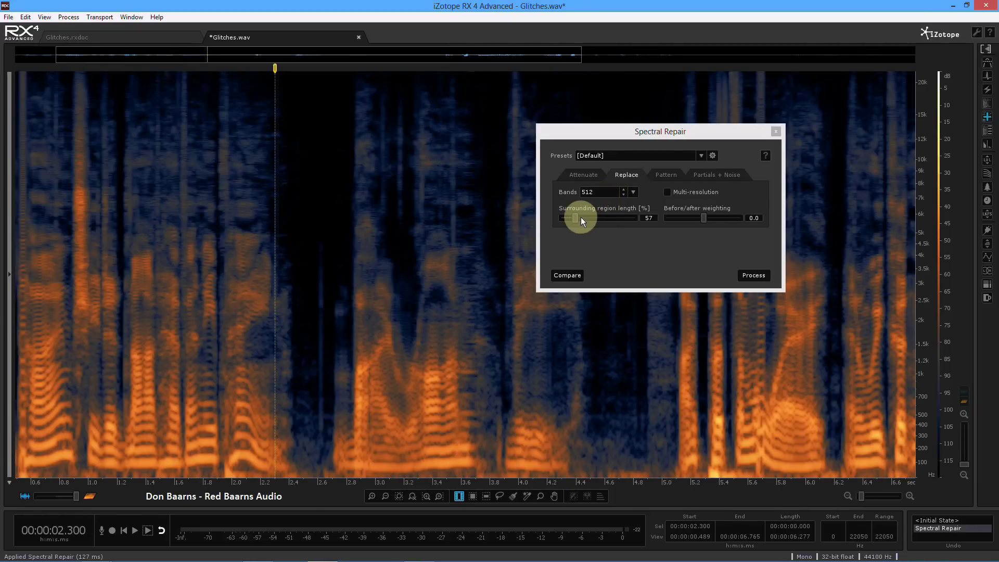
pyautogui.keyDown('ctrl'); pyautogui.click(573, 218); pyautogui.keyUp('ctrl')
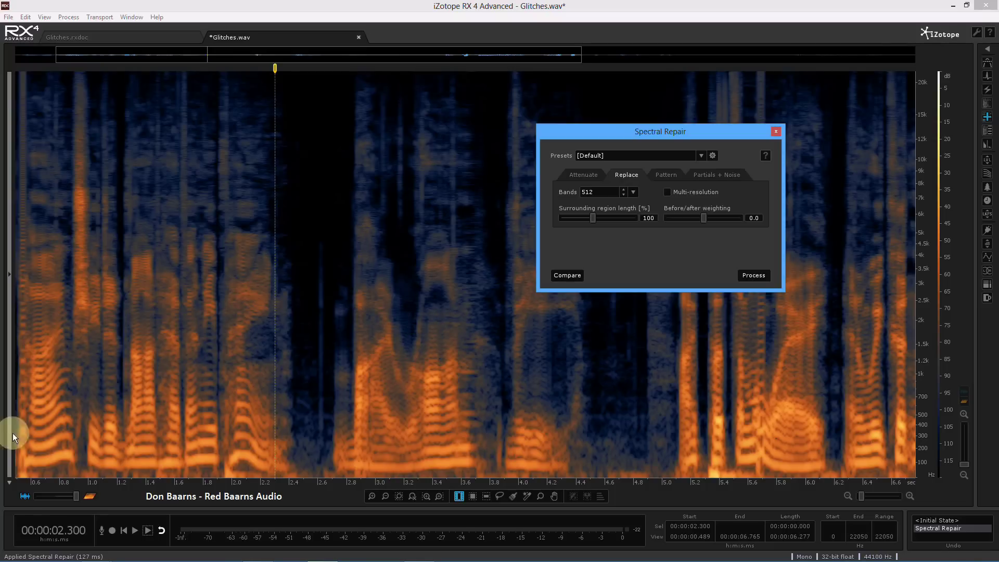
# Select the glitch at about 0.527 to 0.556 seconds and process it with Replace at 512 bands.
pyautogui.moveTo(32, 482); pyautogui.dragTo(50, 482)
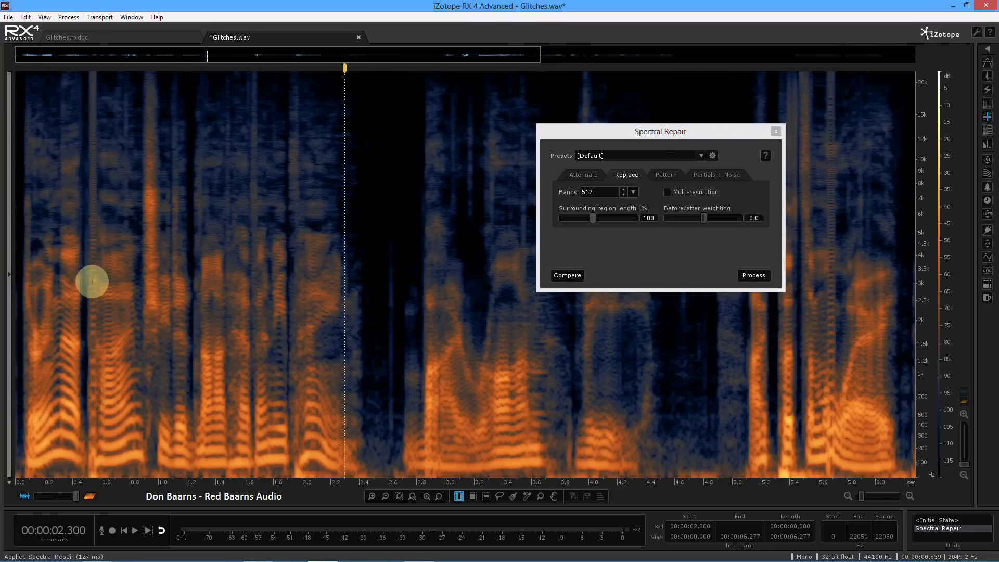
pyautogui.moveTo(89, 281); pyautogui.dragTo(95, 281)
pyautogui.scroll(2, 94, 281)
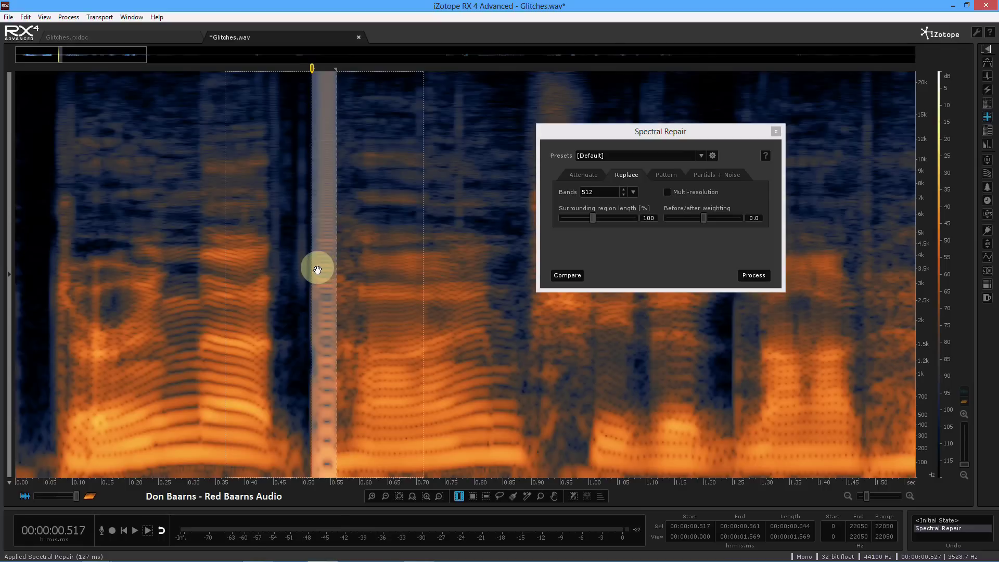
pyautogui.moveTo(317, 270)
pyautogui.mouseDown()
pyautogui.moveTo(312, 263)
pyautogui.moveTo(334, 270)
pyautogui.moveTo(315, 276)
pyautogui.mouseUp()
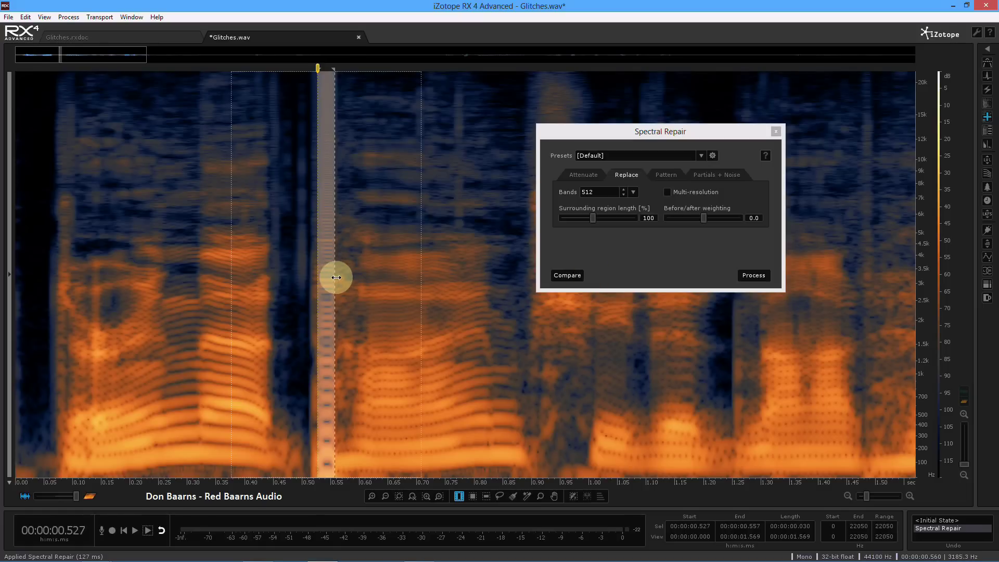
pyautogui.moveTo(336, 278); pyautogui.dragTo(335, 279)
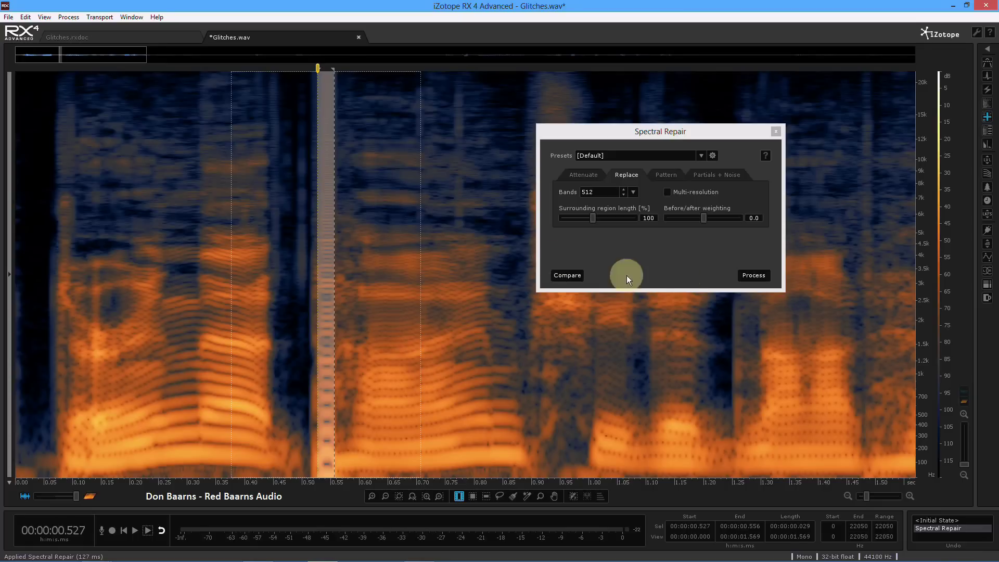
pyautogui.click(746, 277)
# Play the recording from about 0.185 seconds to hear the repaired first glitch.
pyautogui.click(120, 258)
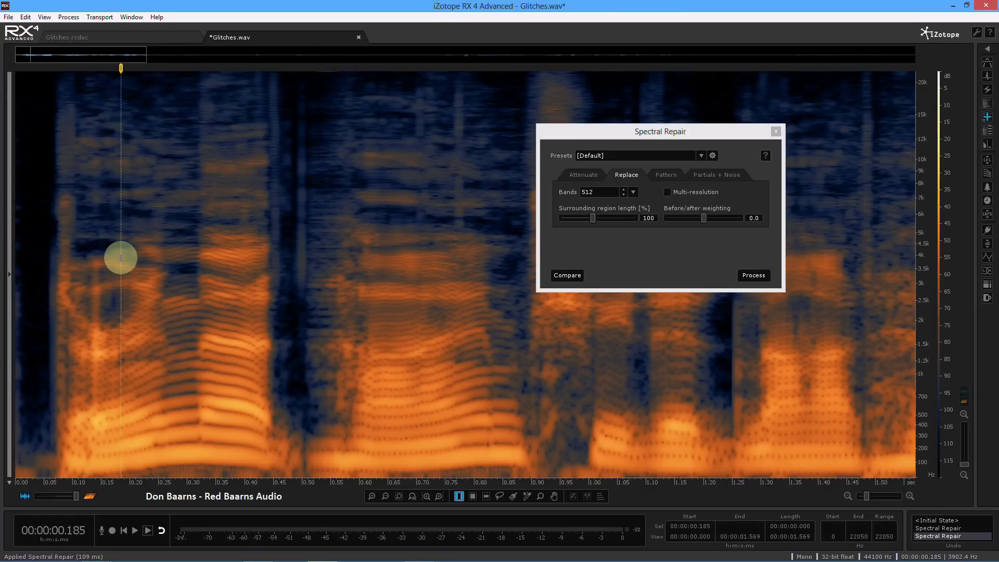
pyautogui.press('space')
pyautogui.press('space')
pyautogui.press('space')
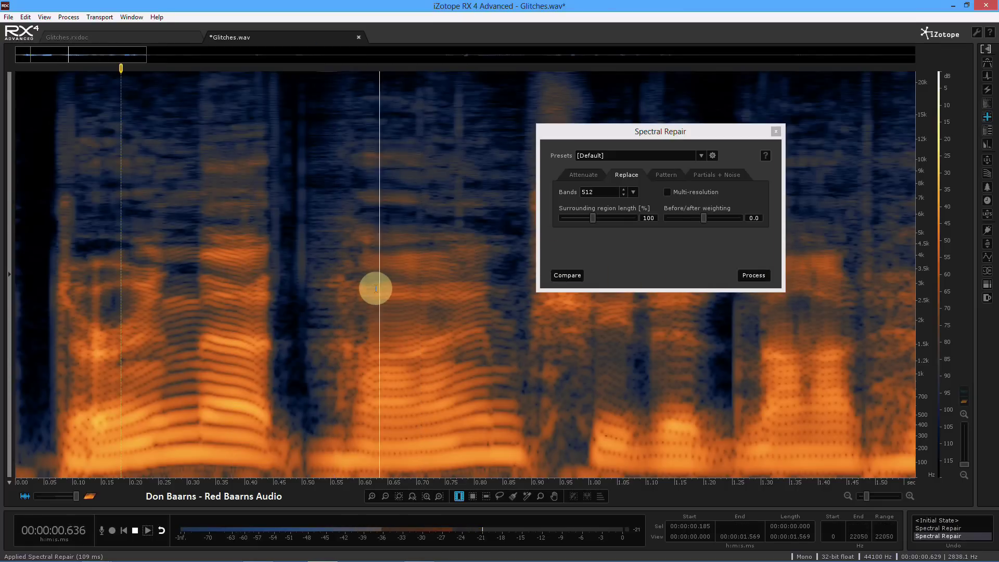
pyautogui.press('space')
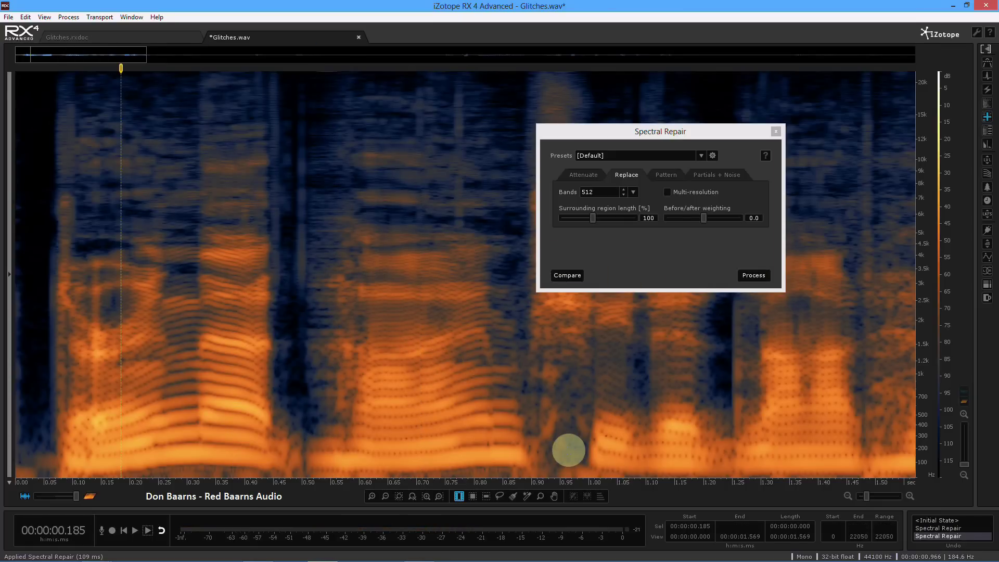
# Move the Spectral Repair window aside, select the glitch at about 5.661 to 5.717 seconds and repair it with Replace.
pyautogui.scroll(-5, 569, 450)
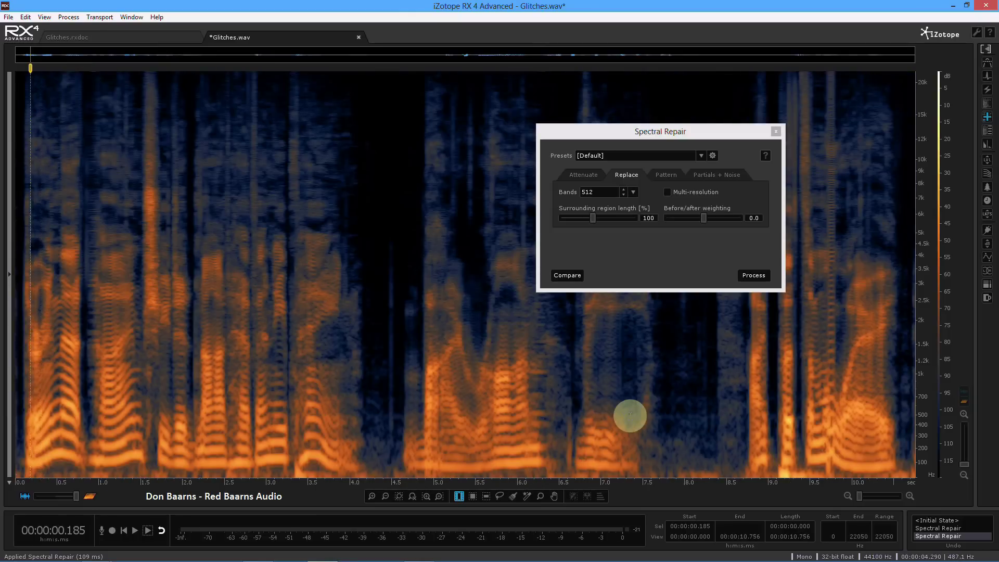
pyautogui.moveTo(697, 138); pyautogui.dragTo(292, 145)
pyautogui.moveTo(489, 212); pyautogui.dragTo(493, 211)
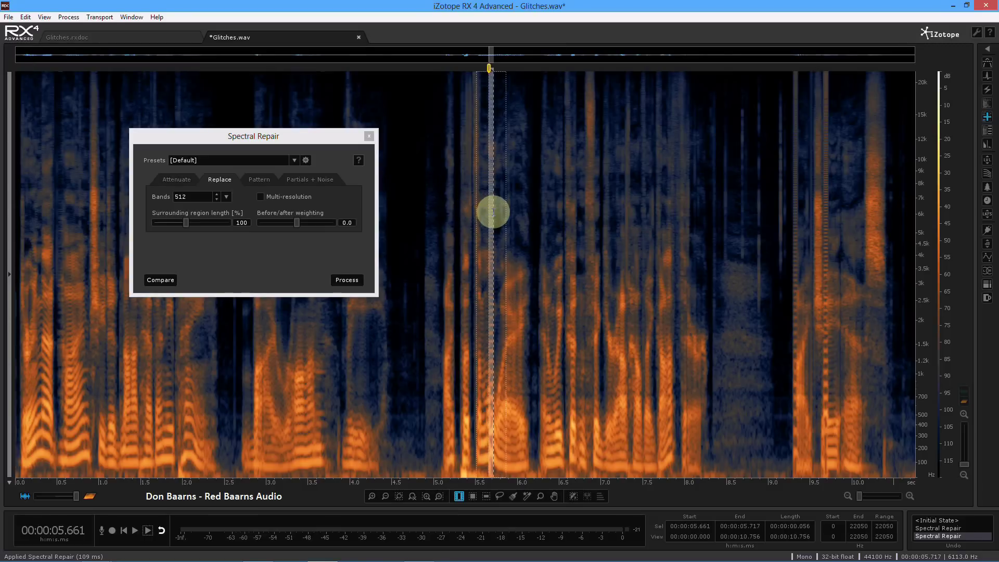
pyautogui.click(346, 280)
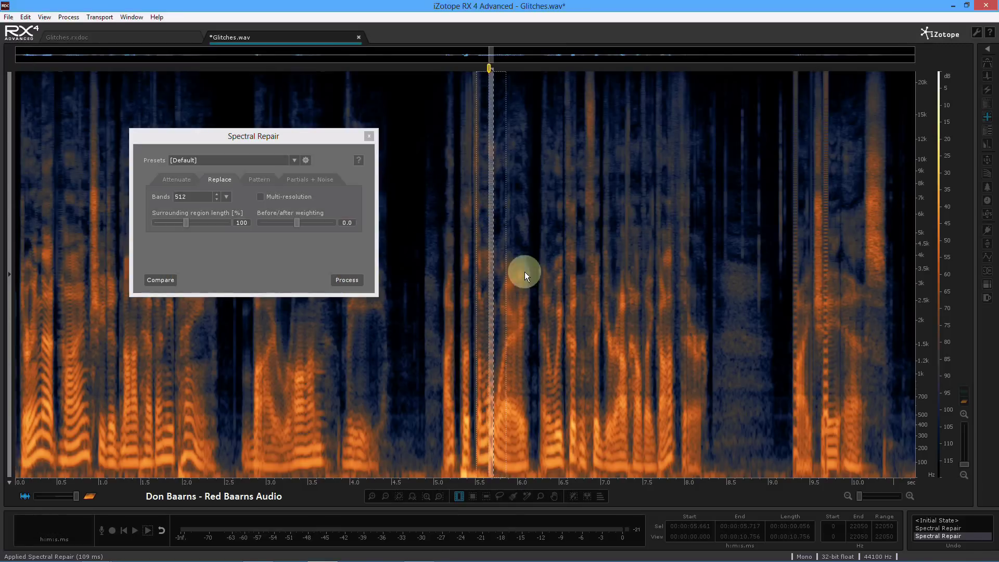
# Repair the glitches at about 9.292 to 9.348 and 9.659 to 9.715 seconds with the same Replace settings.
pyautogui.click(793, 248)
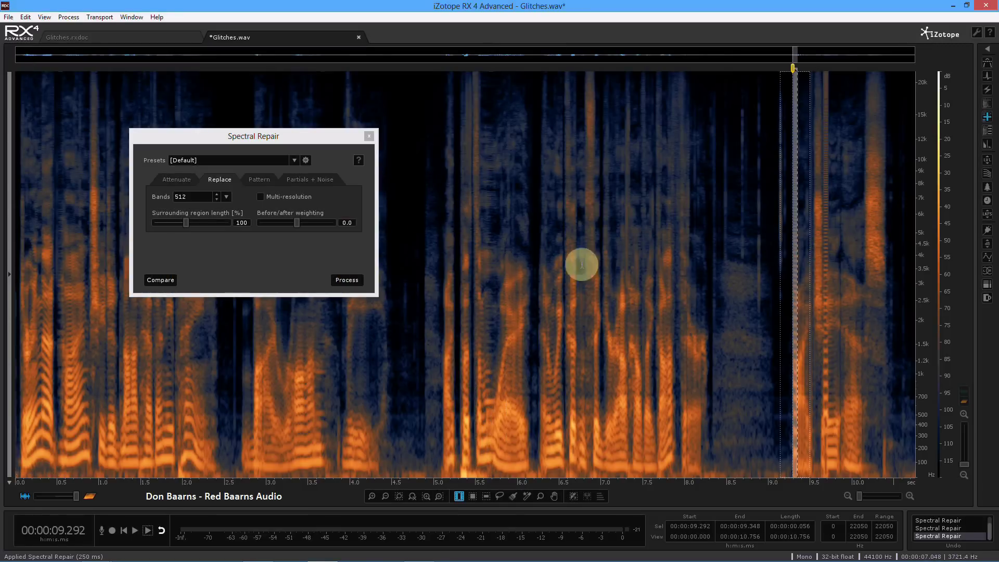
pyautogui.click(347, 281)
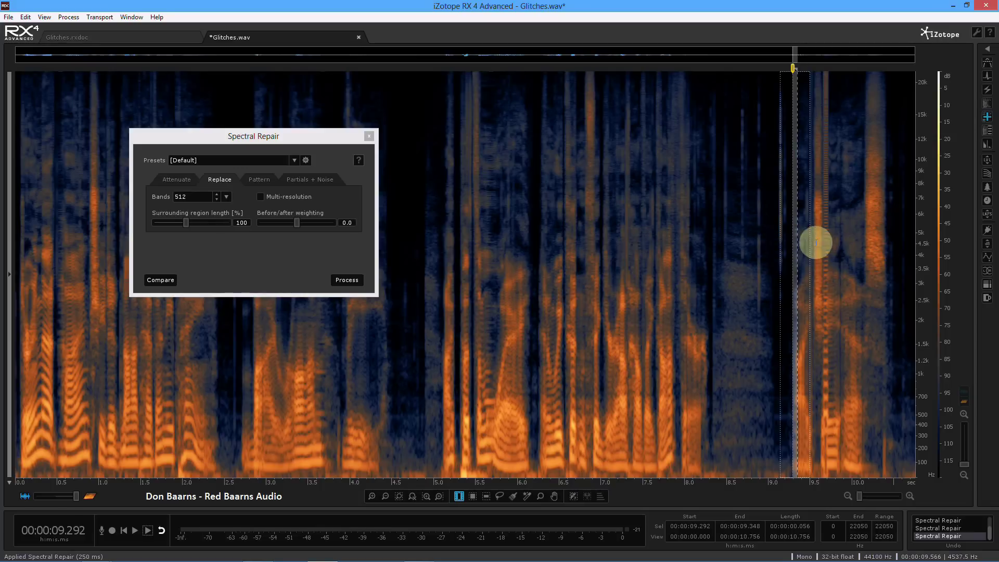
pyautogui.click(824, 243)
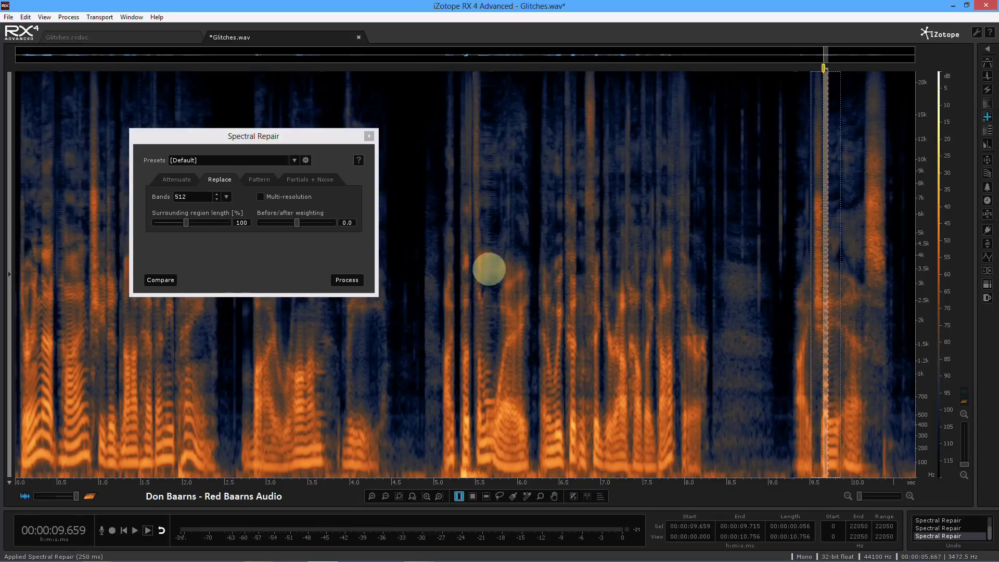
pyautogui.click(345, 282)
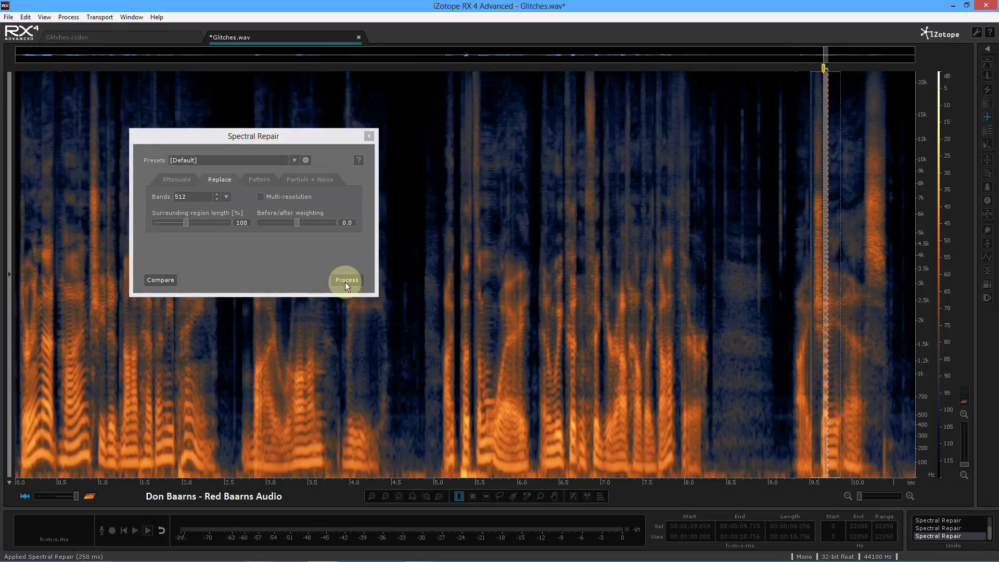
# Select the narrow glitch at about 9.519 to 9.546 seconds and play it.
pyautogui.click(793, 277)
pyautogui.click(819, 235)
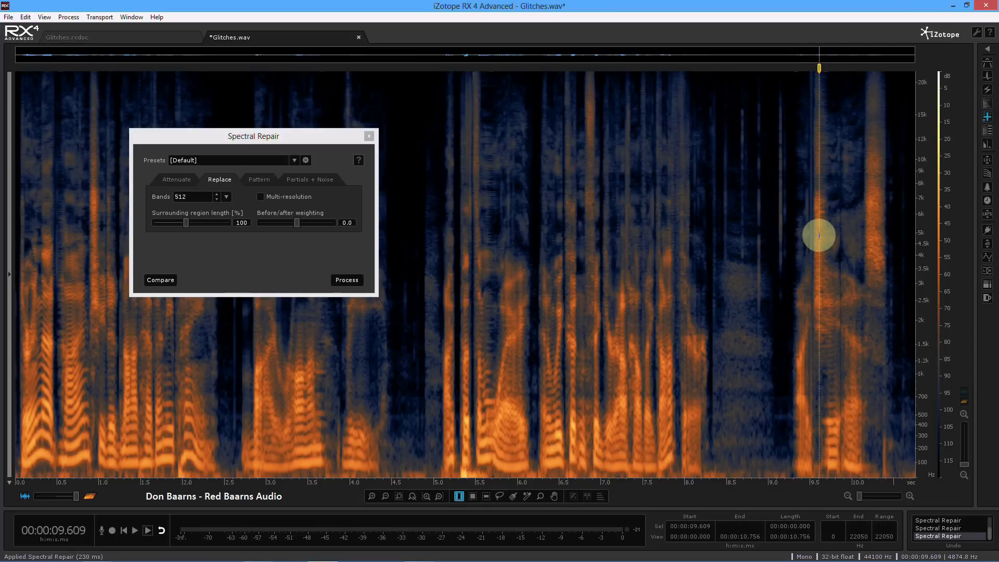
pyautogui.scroll(3, 819, 236)
pyautogui.scroll(2, 809, 240)
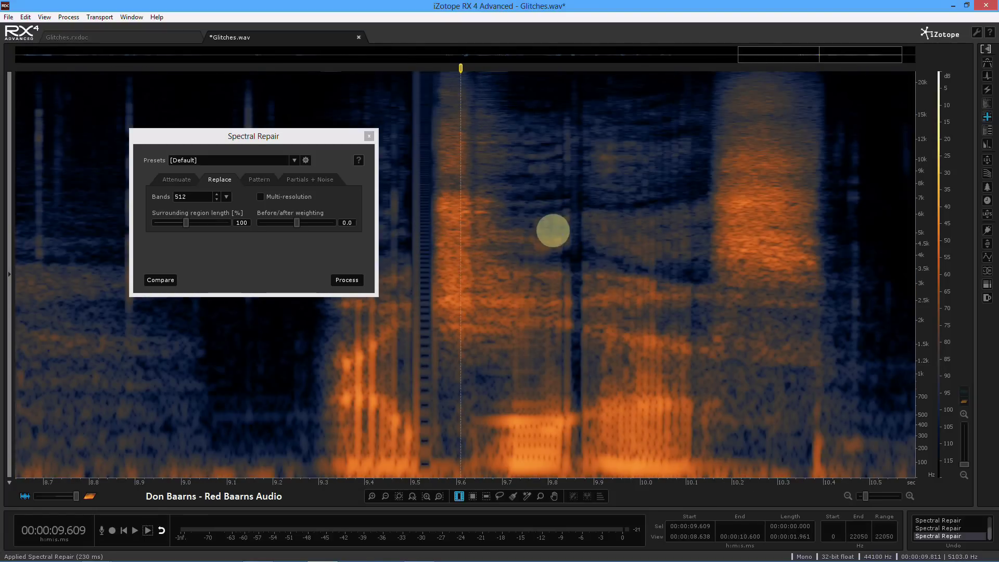
pyautogui.moveTo(419, 225); pyautogui.dragTo(431, 228)
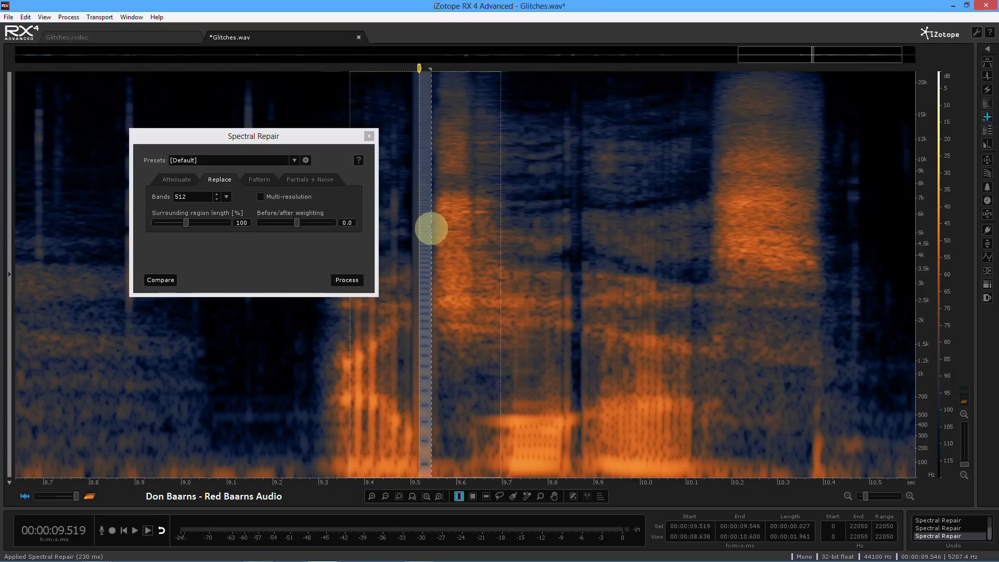
pyautogui.press('space')
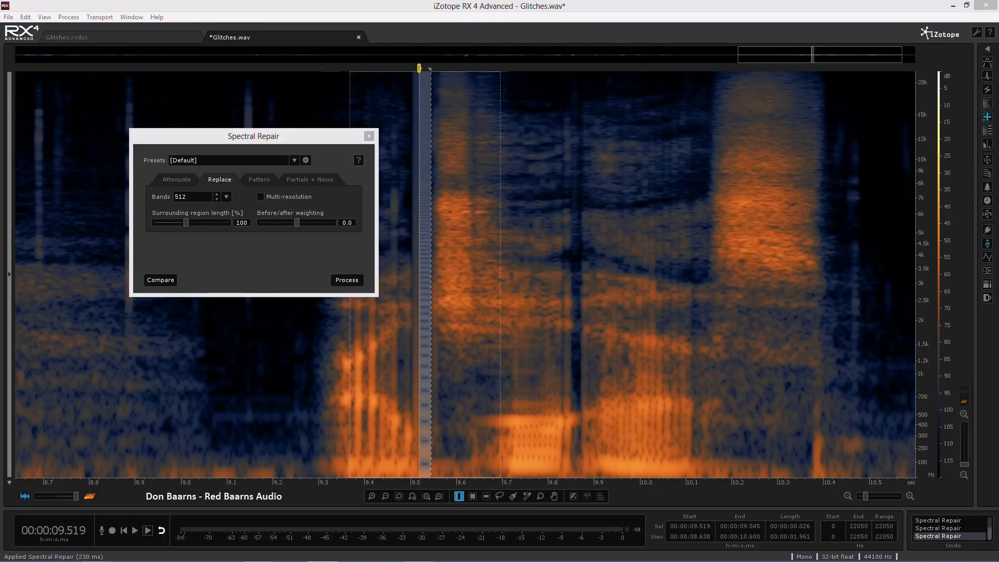
# Open the Gain module and load its .Reduce 3 dB preset.
pyautogui.moveTo(911, 228); pyautogui.dragTo(763, 218)
pyautogui.click(766, 247)
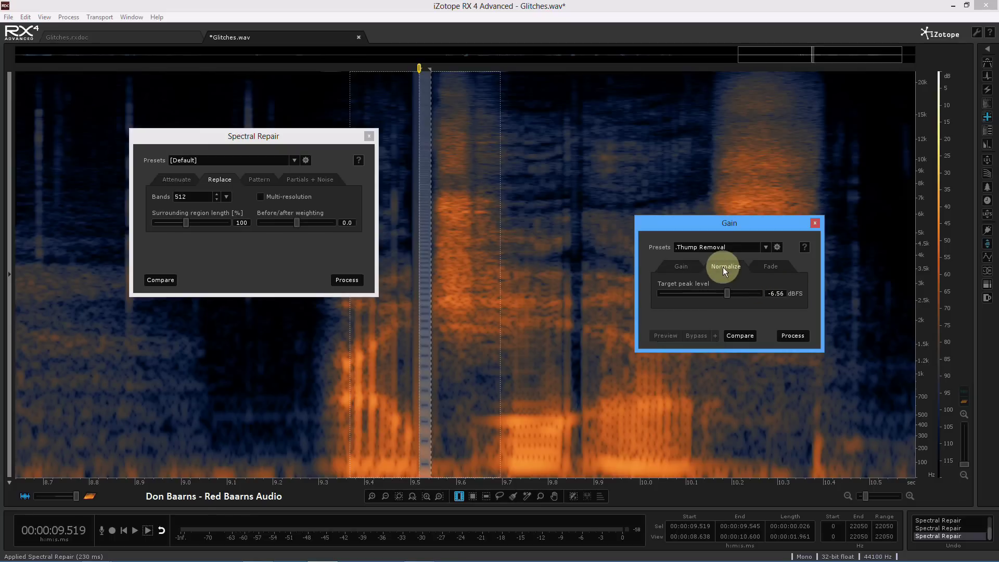
pyautogui.click(758, 248)
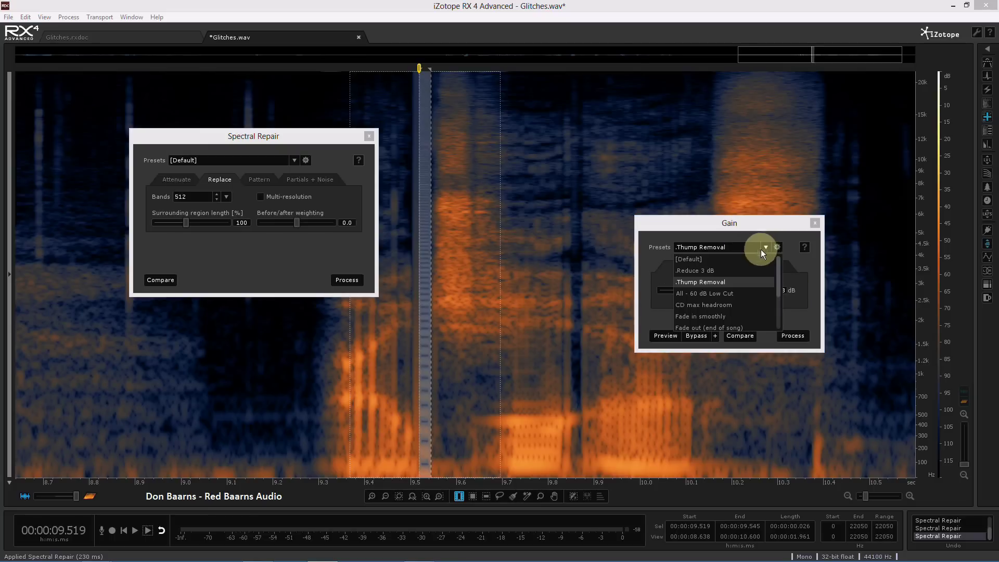
pyautogui.click(727, 269)
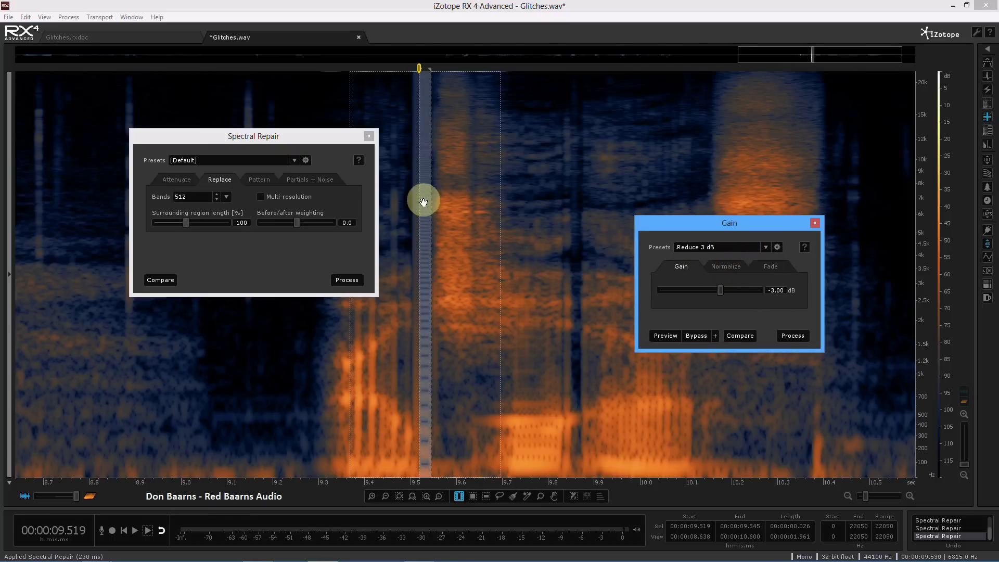
# Apply the -3 dB gain three times to the selected glitch at about 9.519 seconds and play it.
pyautogui.click(799, 335)
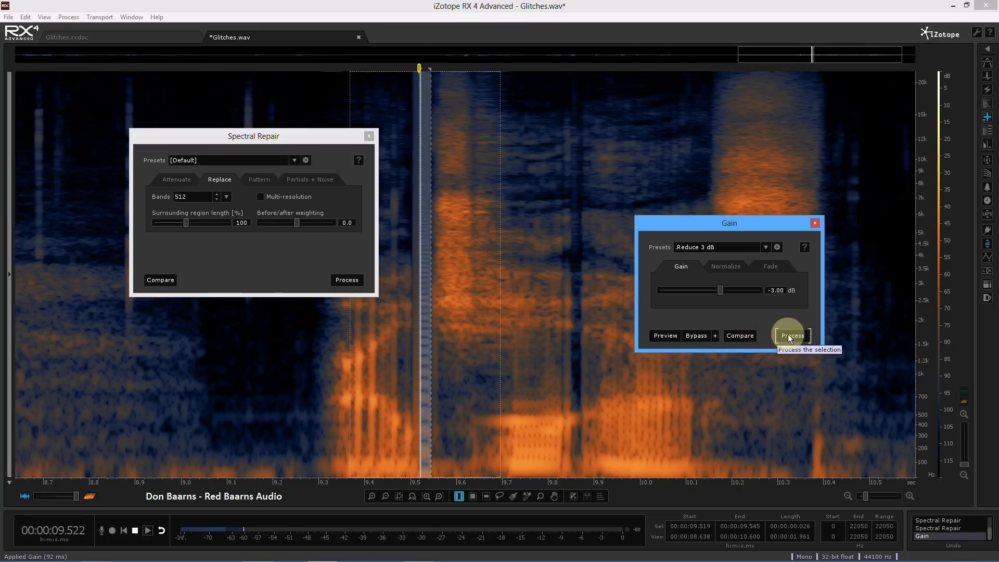
pyautogui.click(792, 336)
pyautogui.click(791, 336)
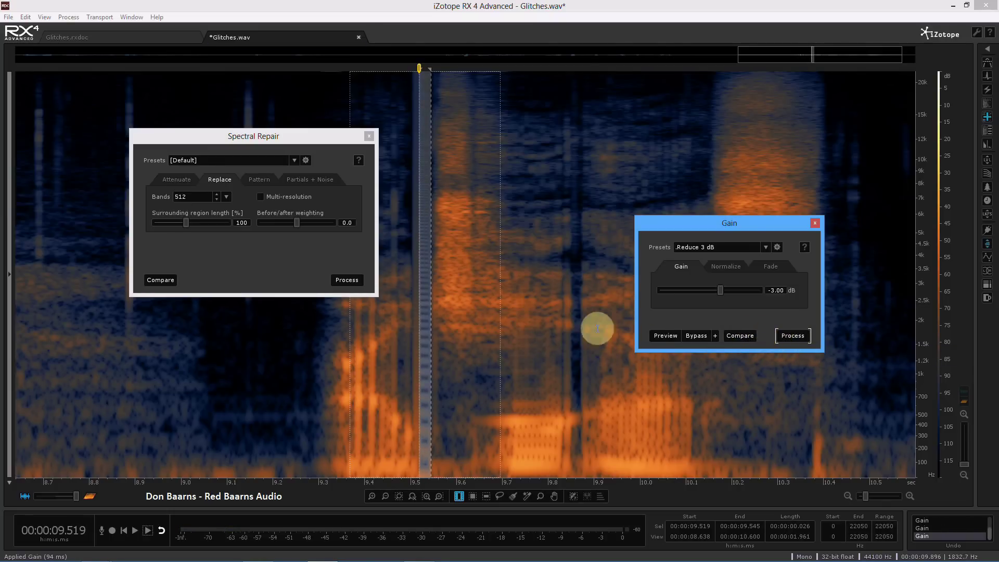
pyautogui.press('space')
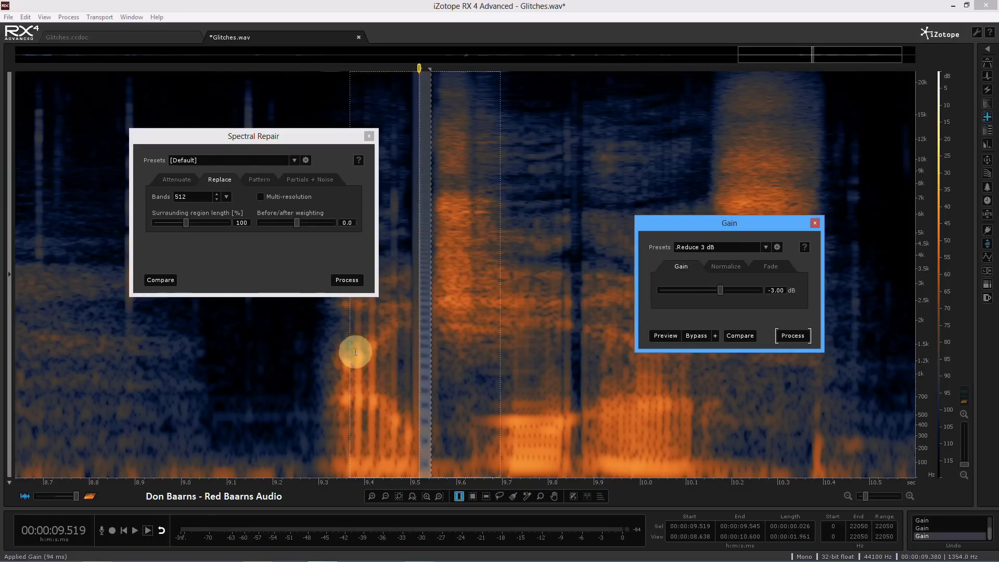
# Play the recording from about 8.971 seconds through the attenuated glitch.
pyautogui.click(300, 332)
pyautogui.click(167, 349)
pyautogui.press('space')
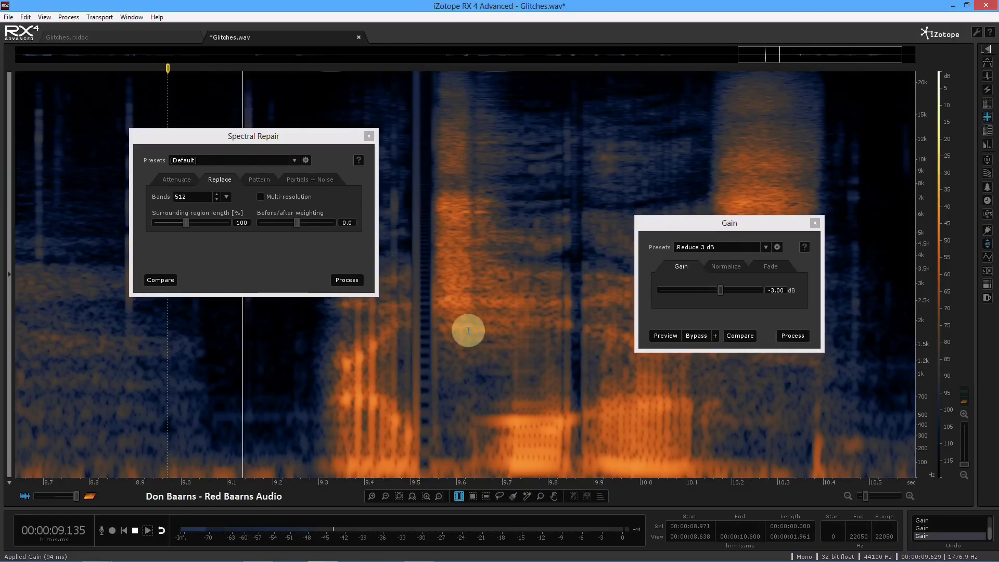
pyautogui.press('space')
pyautogui.press('space')
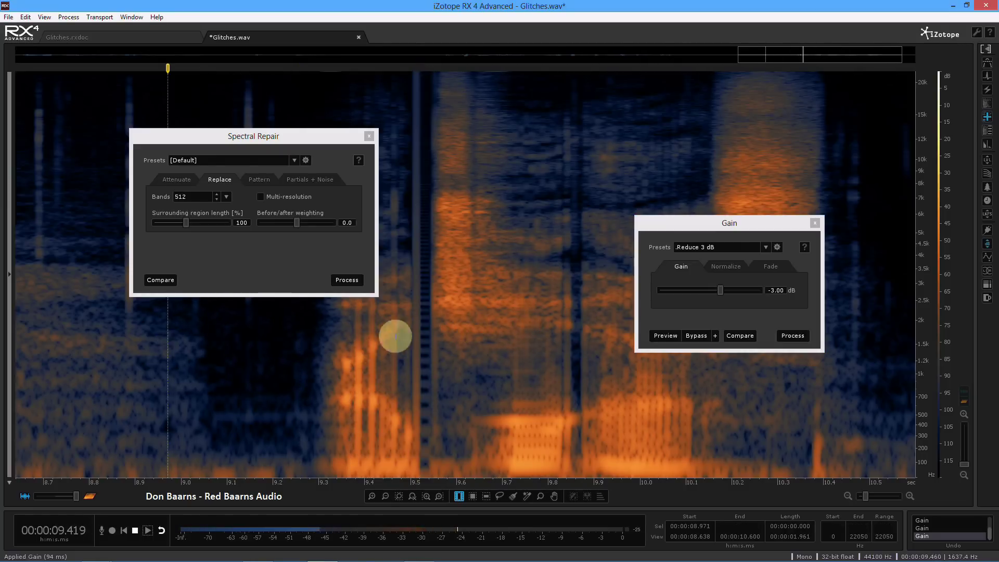
pyautogui.press('space')
pyautogui.press('space')
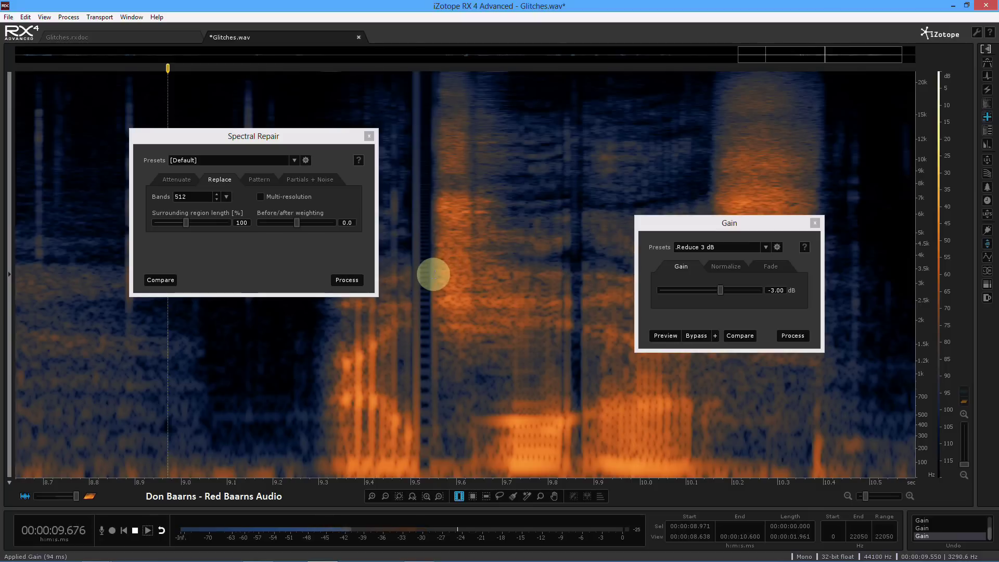
pyautogui.press('space')
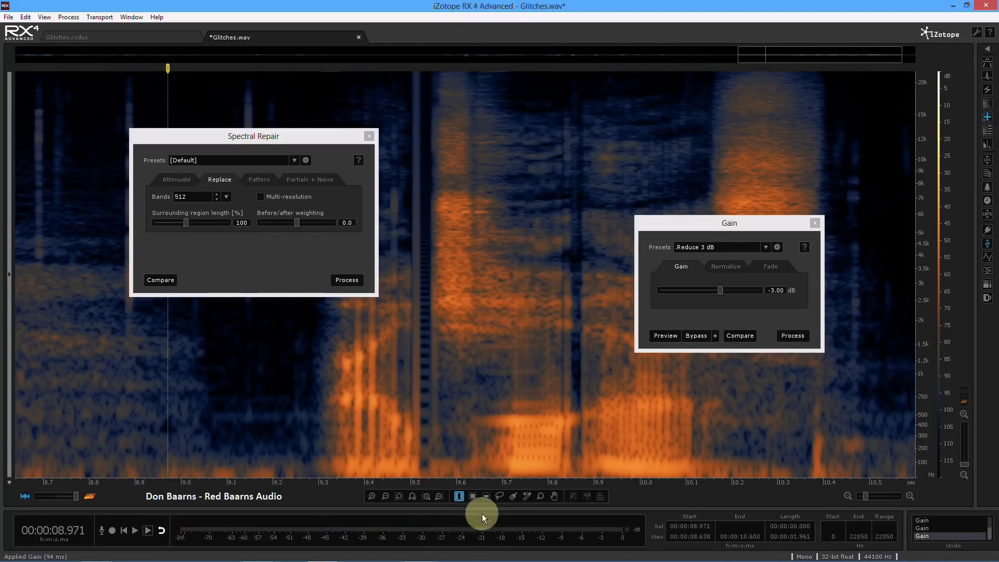
# Select the glitch's time-frequency area at about 9.522 to 9.540 seconds, 2522 to 9207 Hz, and apply the -3 dB gain.
pyautogui.click(473, 496)
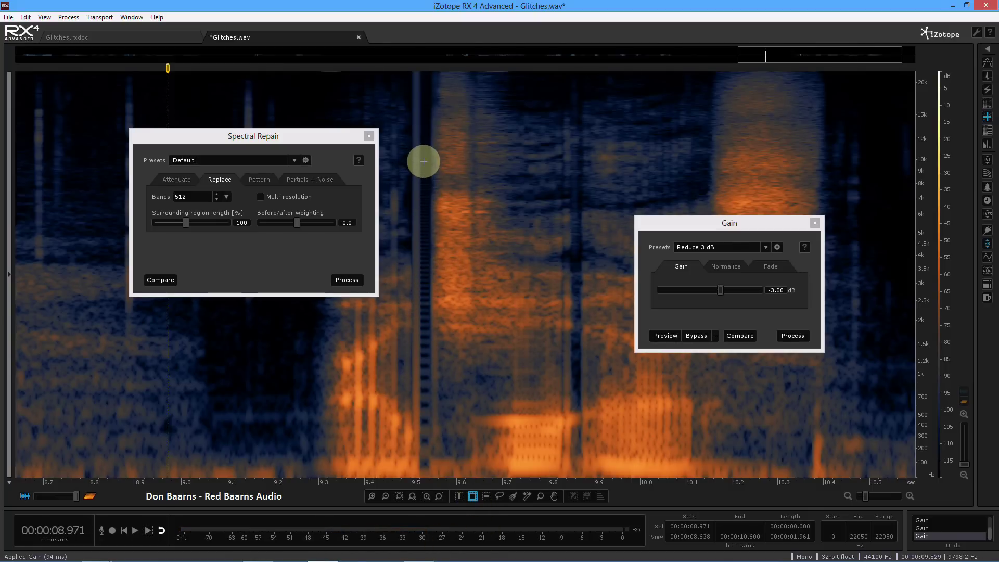
pyautogui.click(421, 172)
pyautogui.moveTo(421, 172); pyautogui.dragTo(429, 299)
pyautogui.click(694, 311)
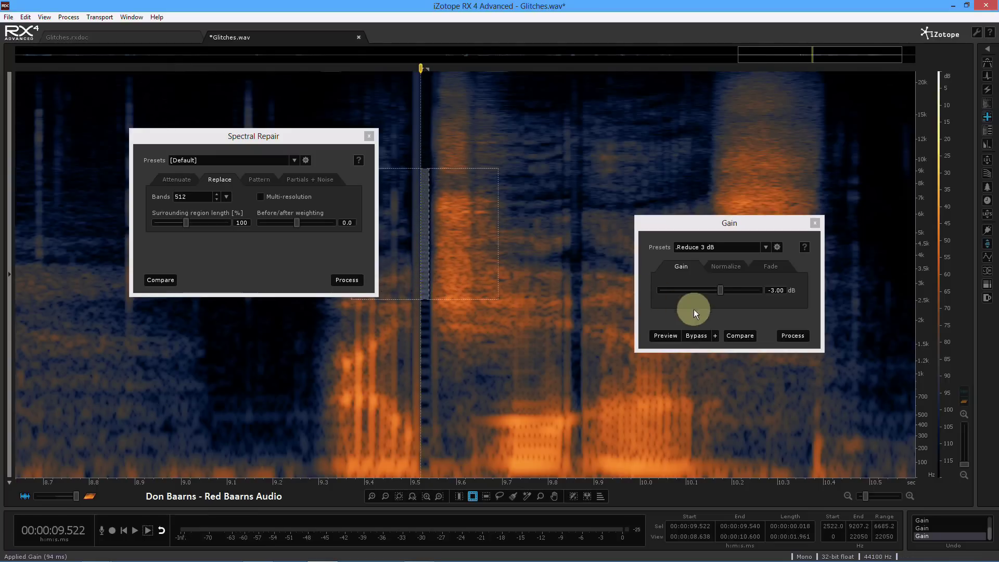
pyautogui.click(785, 336)
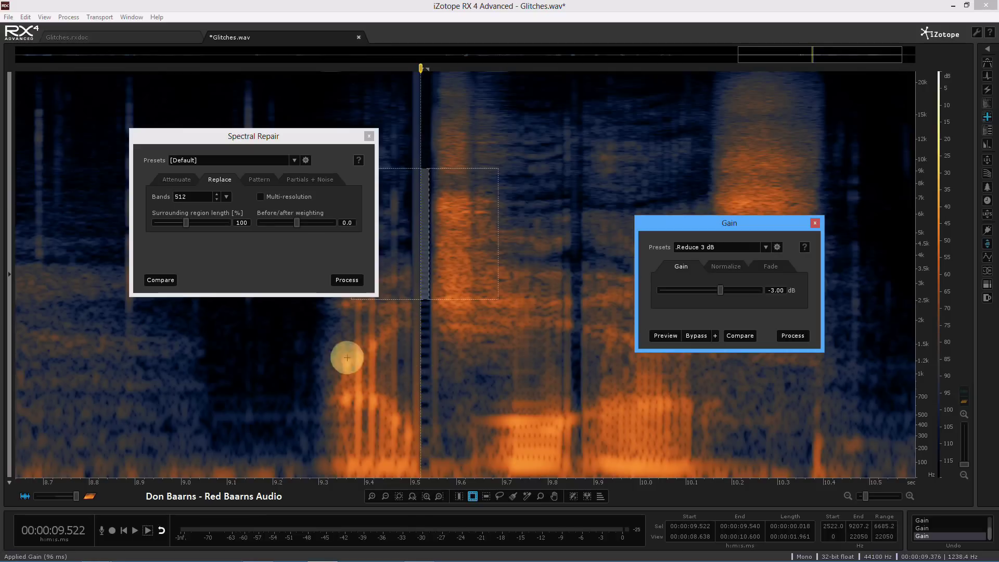
# Play the recording from about 9.211 seconds through the area processed with the -3 dB gain.
pyautogui.click(277, 354)
pyautogui.press('space')
pyautogui.press('space')
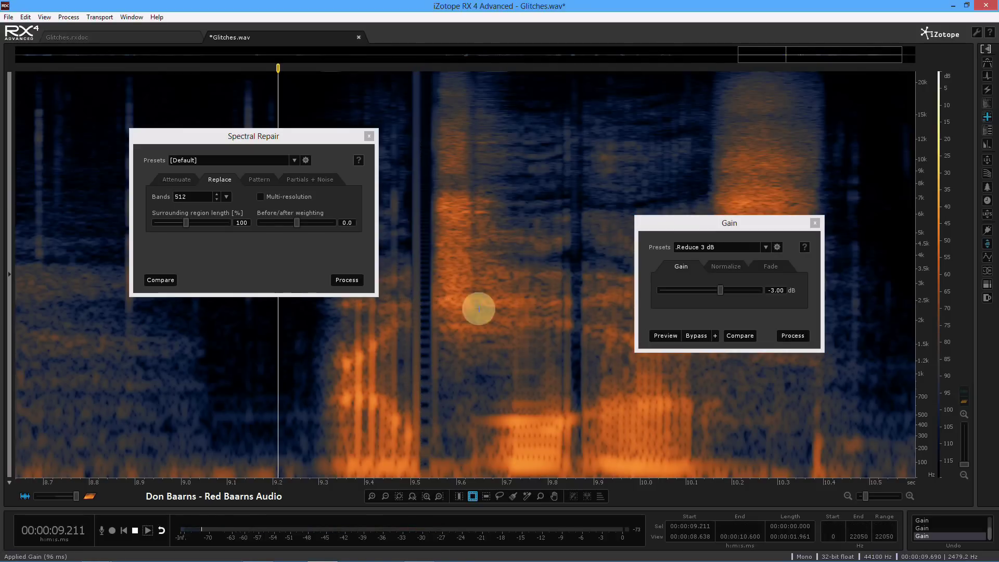
pyautogui.press('space')
pyautogui.press('space')
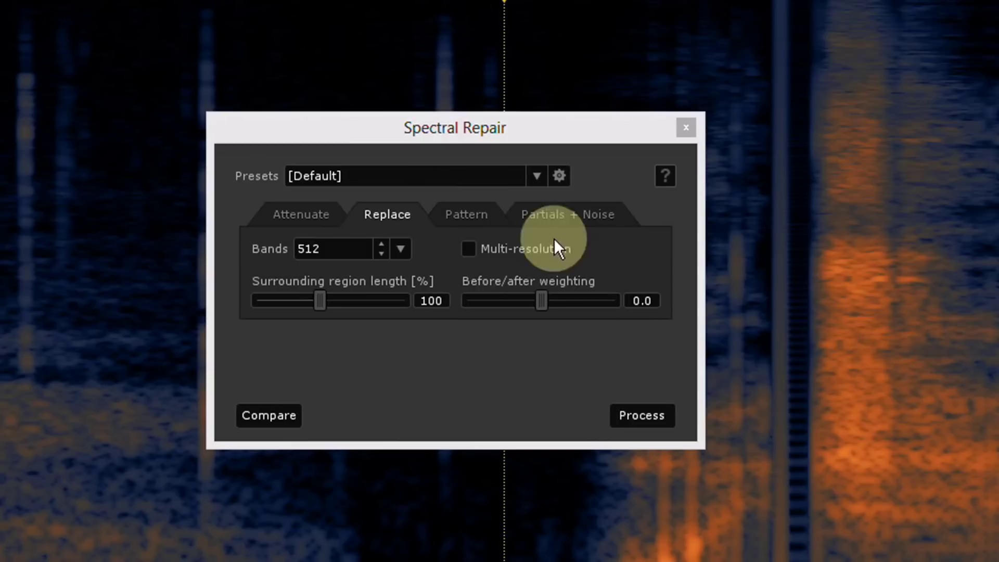
# Compare Spectral Repair's Attenuate and Replace modes and leave the module set to Attenuate.
pyautogui.click(301, 217)
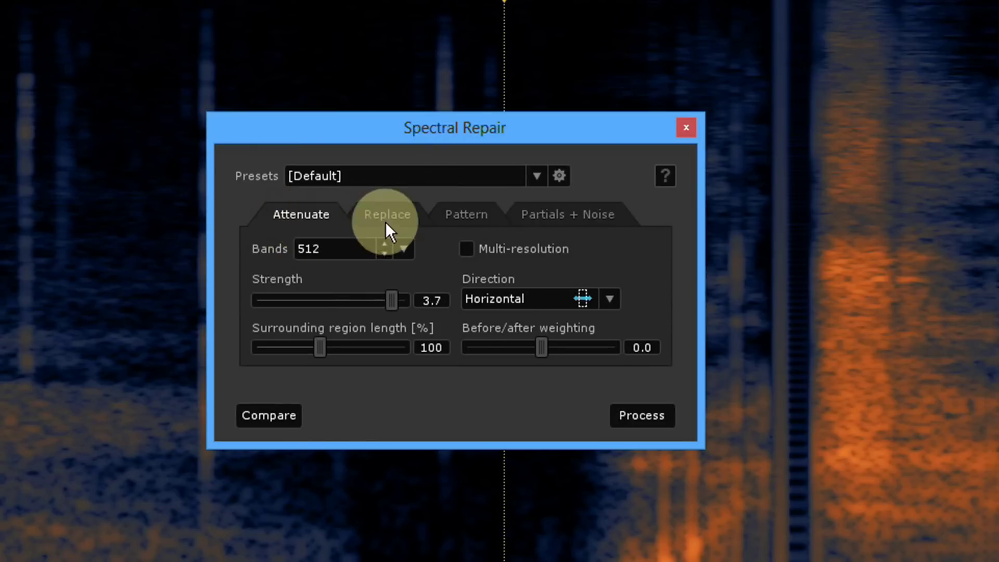
pyautogui.click(413, 222)
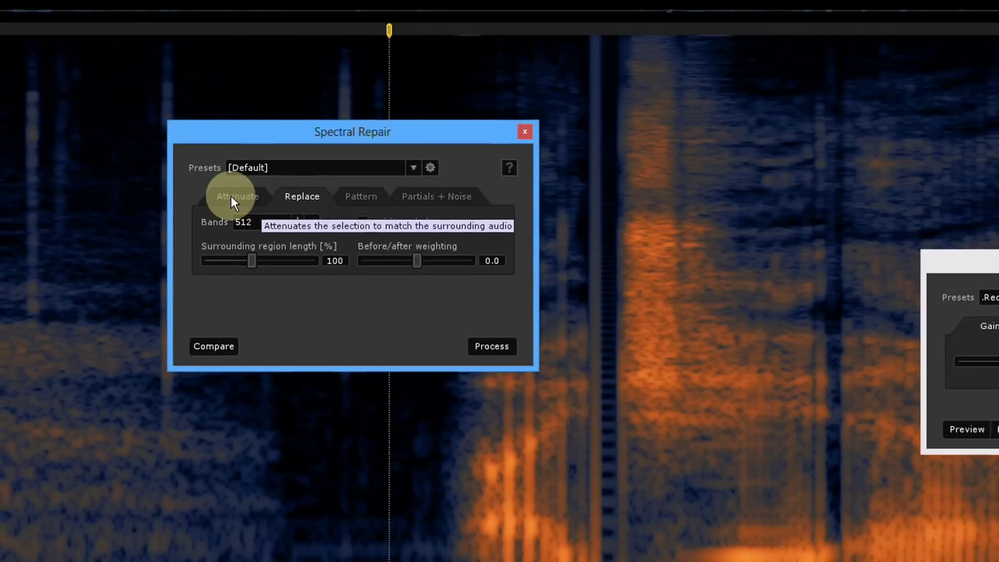
pyautogui.click(297, 221)
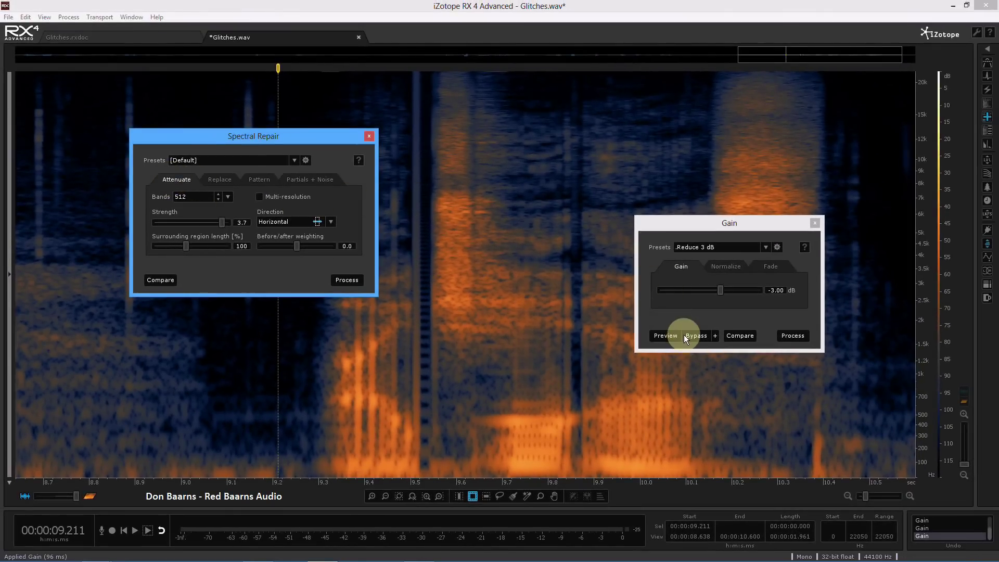
# Try a brighter amplitude color range for the spectrogram and set the spectrogram type to Adaptively sparse.
pyautogui.click(947, 292)
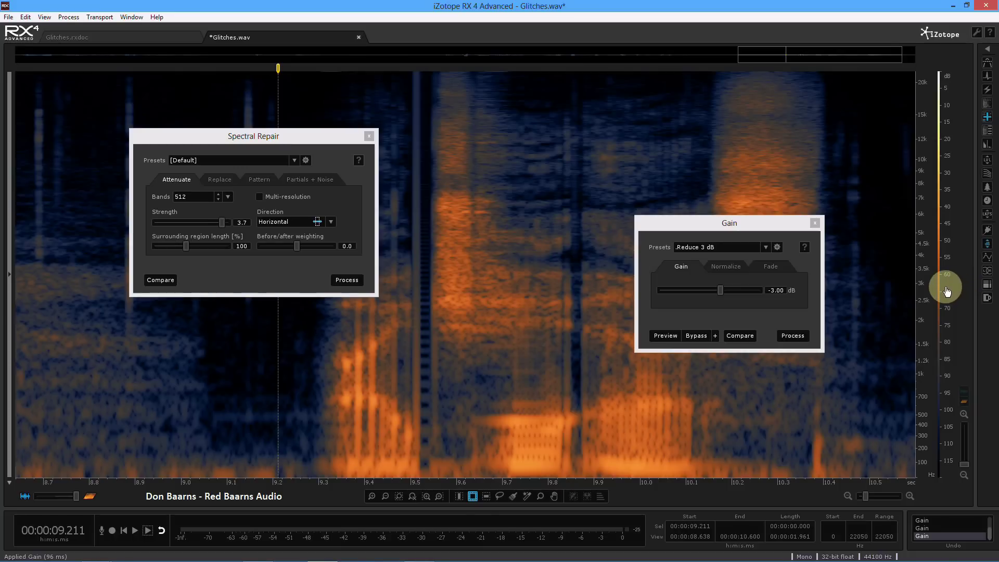
pyautogui.moveTo(947, 291); pyautogui.dragTo(950, 258)
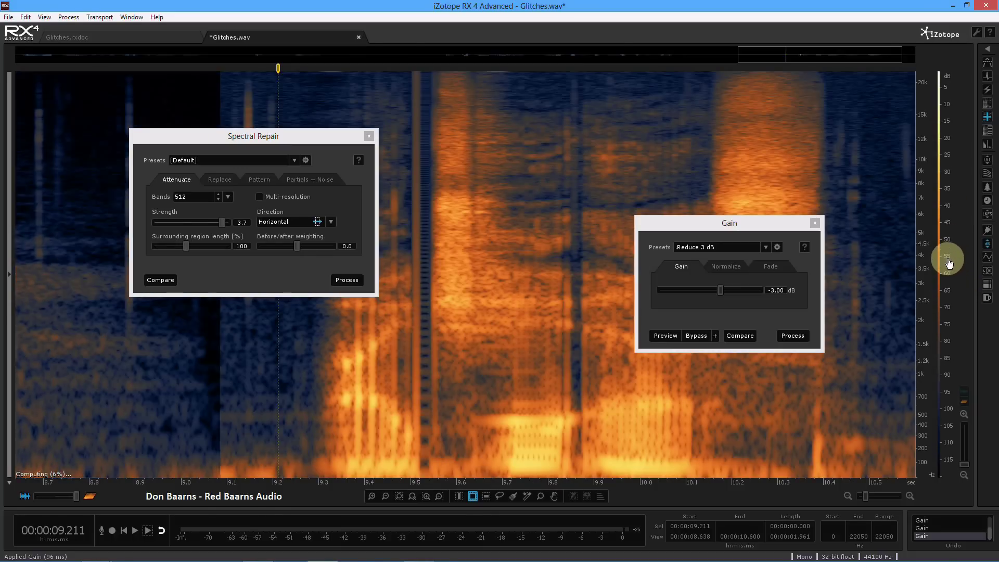
pyautogui.rightClick(470, 180)
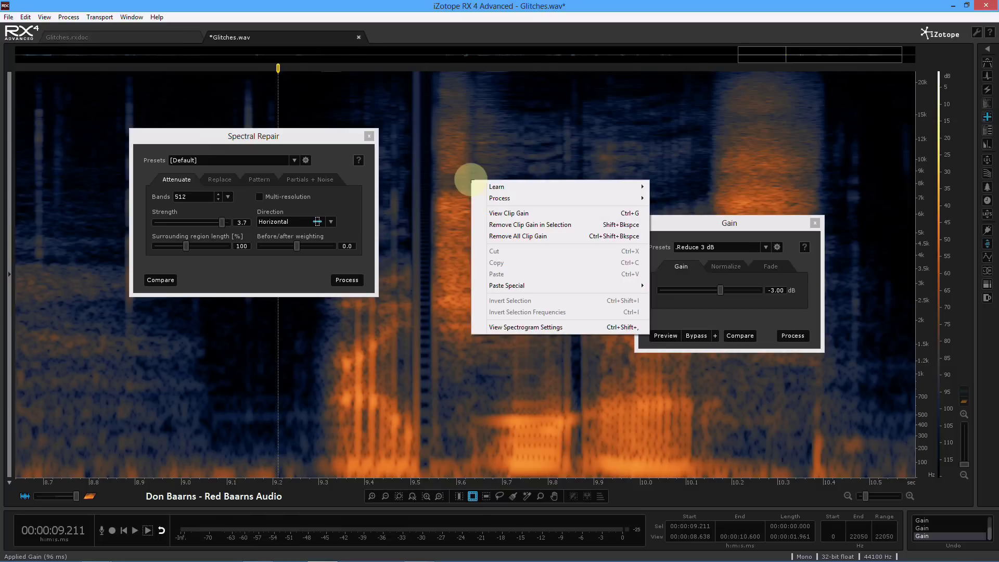
pyautogui.click(526, 327)
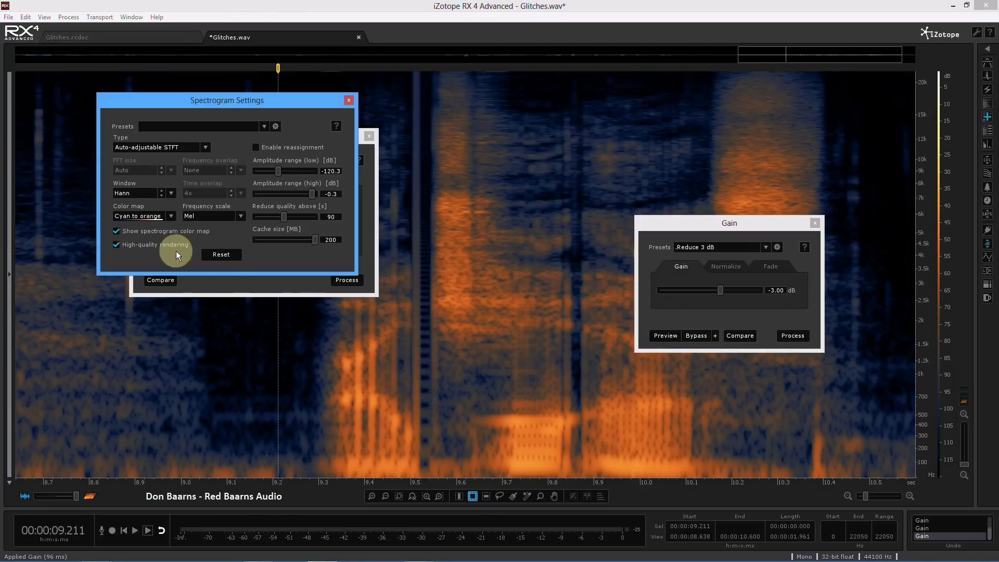
pyautogui.click(203, 148)
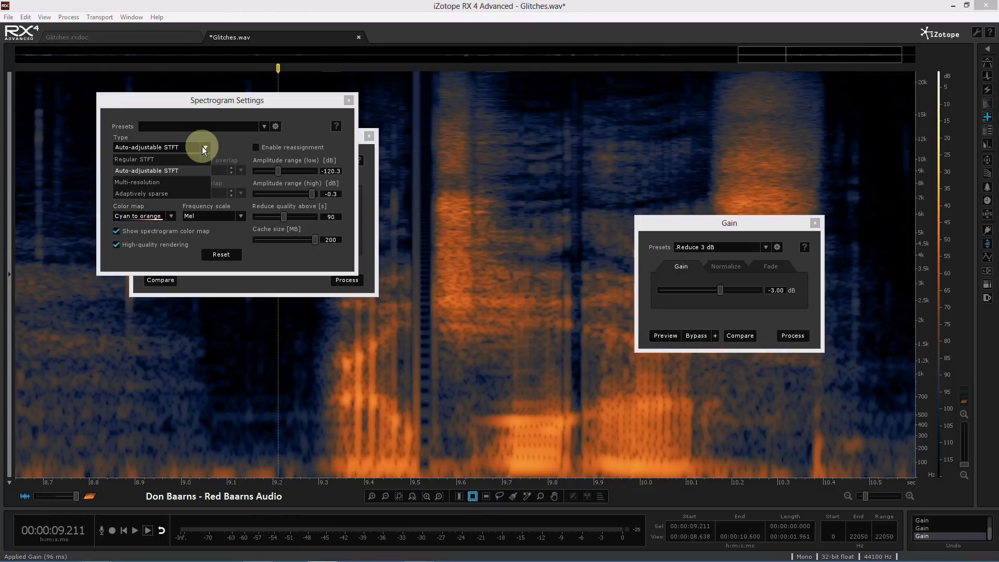
pyautogui.click(175, 192)
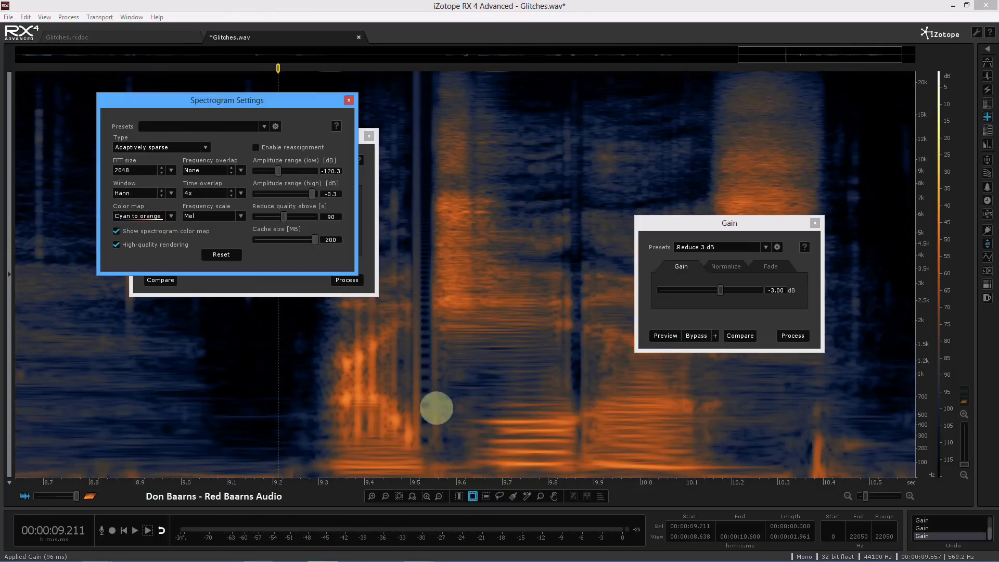
# Set the spectrogram type back to Auto-adjustable STFT and close the spectrogram settings.
pyautogui.click(206, 148)
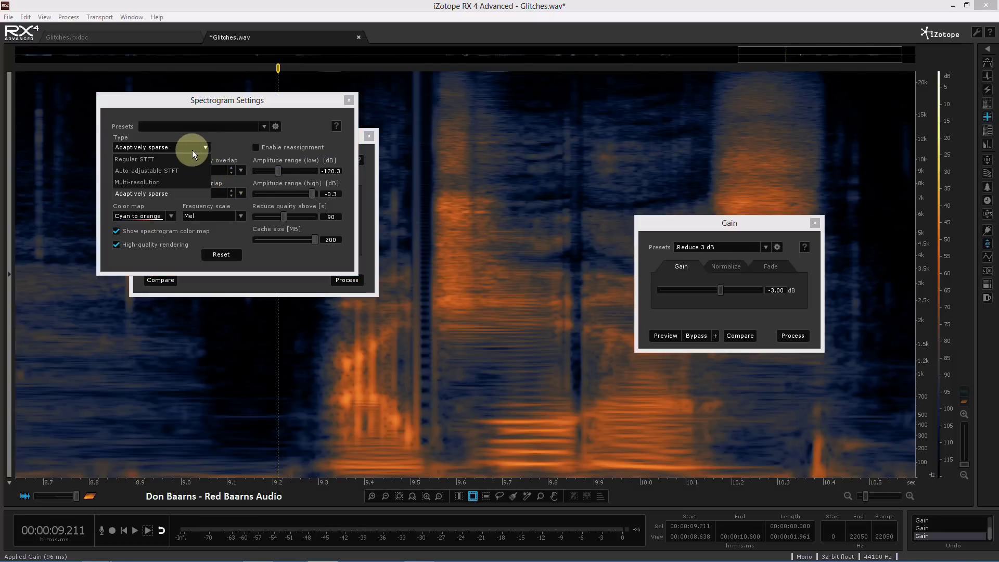
pyautogui.click(205, 147)
pyautogui.click(205, 147)
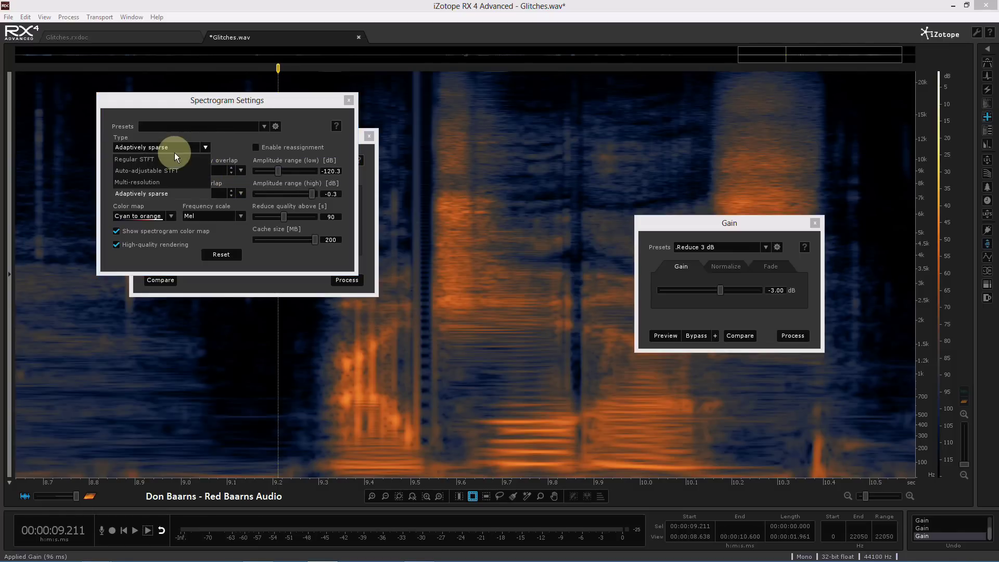
pyautogui.click(166, 168)
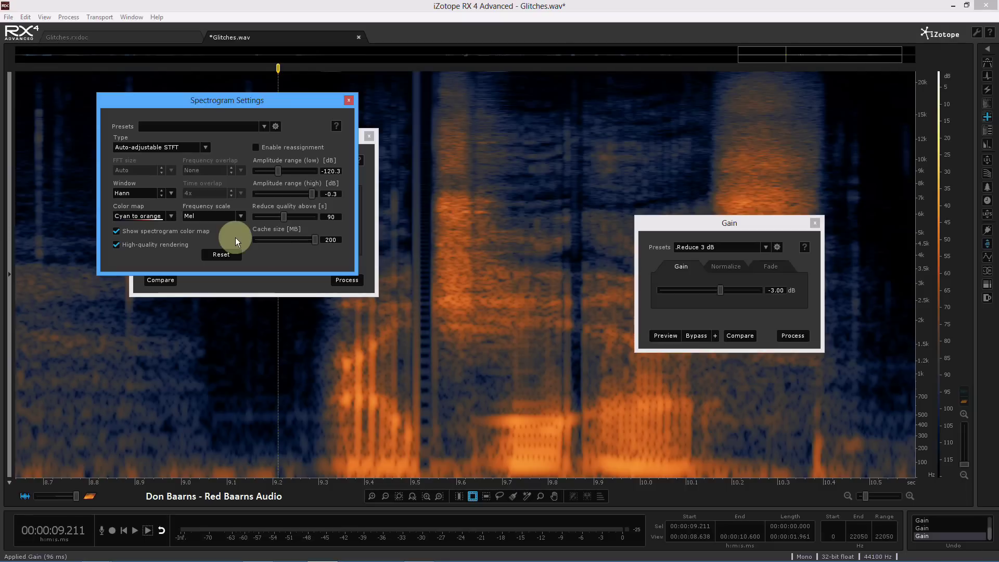
pyautogui.click(349, 100)
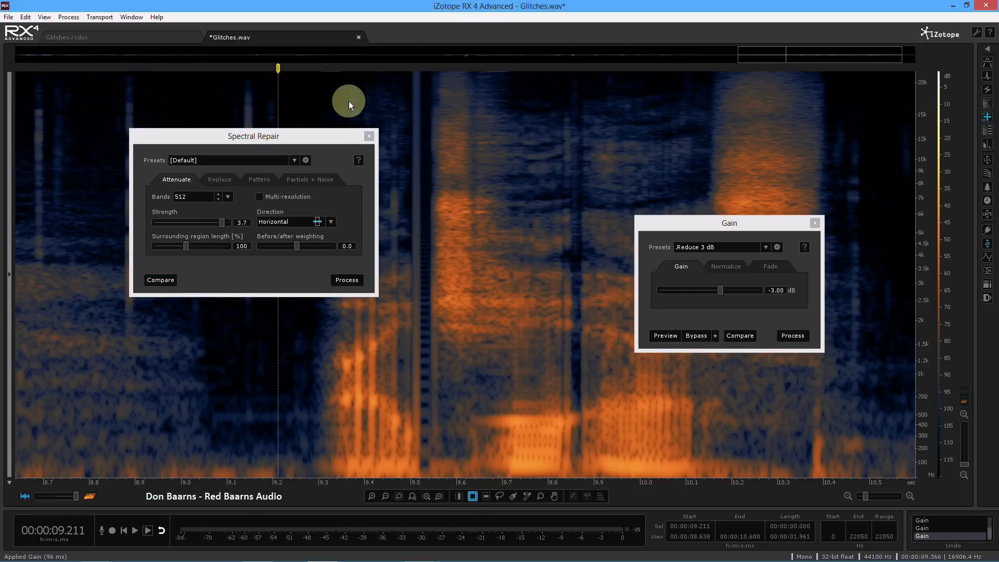
# Close the Gain module and move the Spectral Repair window over the spectrogram area starting at about 8.485 seconds.
pyautogui.click(514, 164)
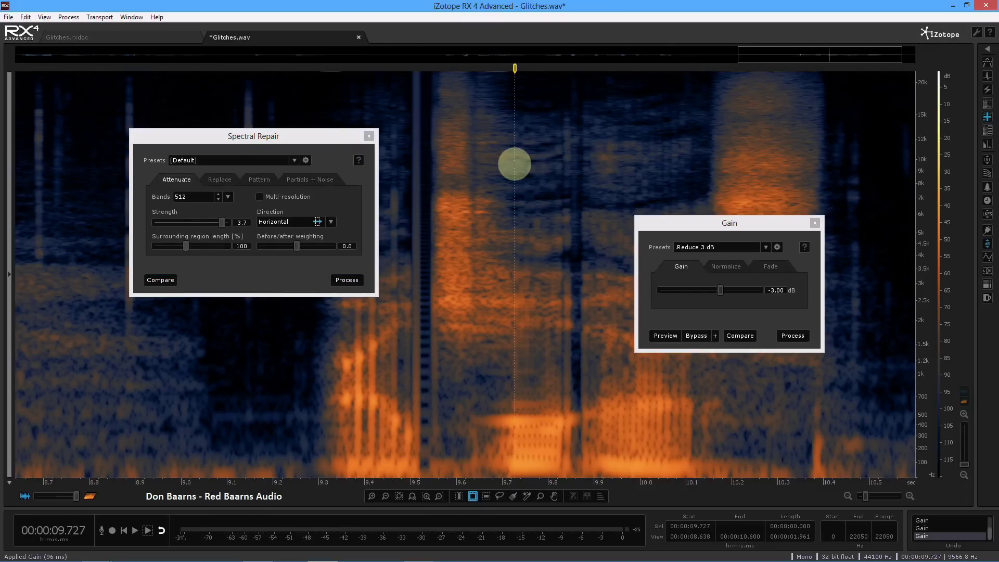
pyautogui.scroll(-4, 515, 164)
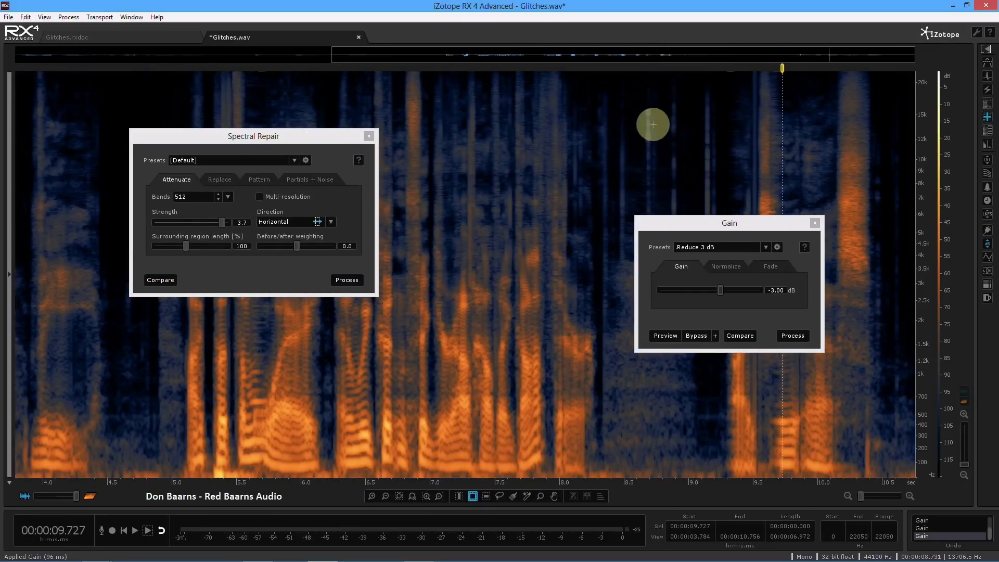
pyautogui.click(622, 102)
pyautogui.click(815, 224)
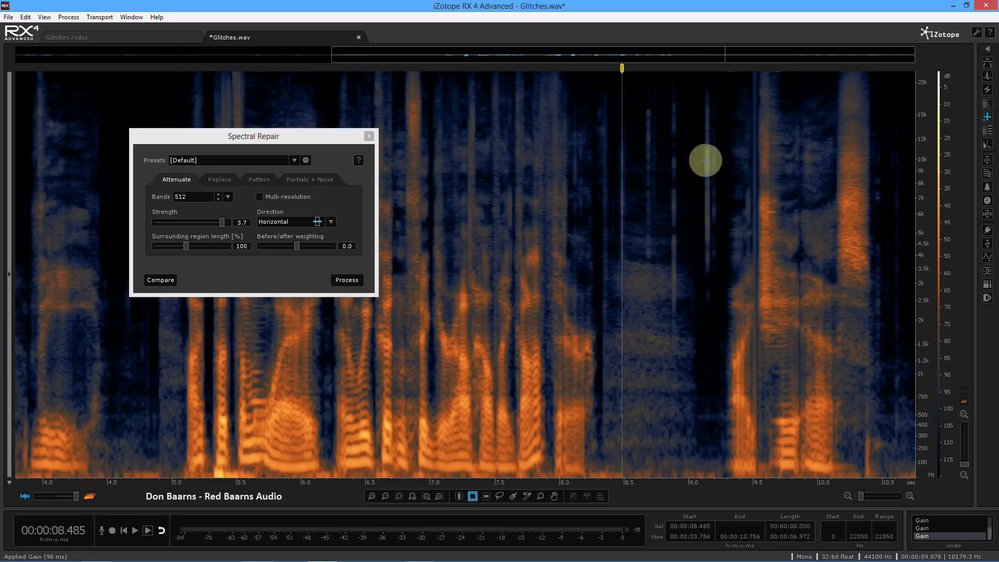
pyautogui.moveTo(326, 138); pyautogui.dragTo(804, 109)
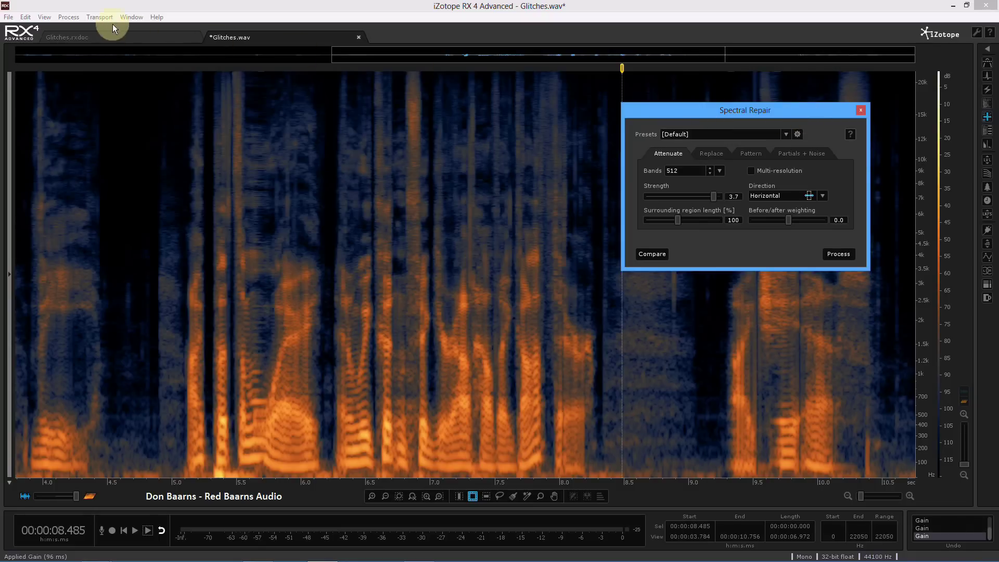
# Set the floating window opacity to 75 in the display preferences and accept the change.
pyautogui.click(25, 17)
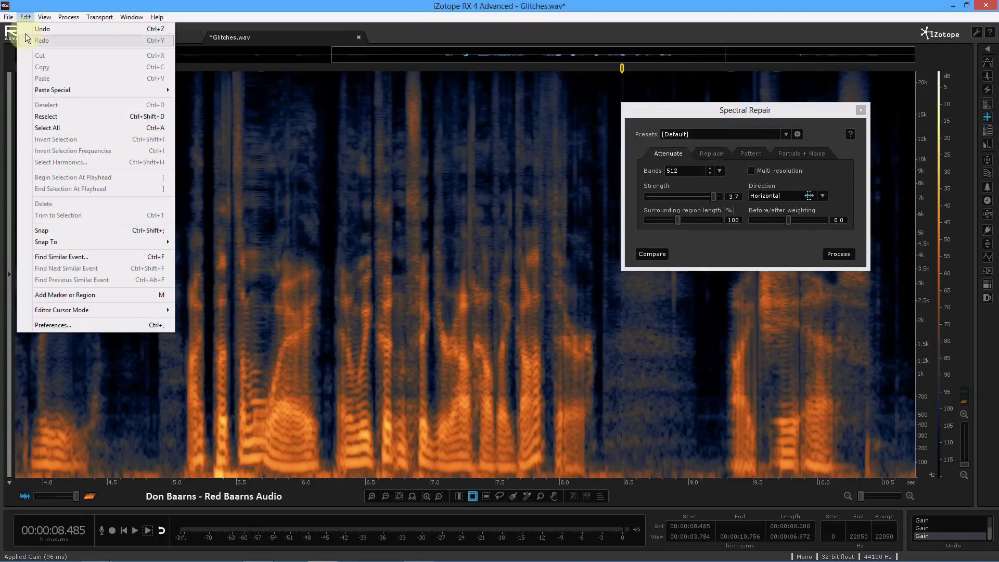
pyautogui.click(146, 323)
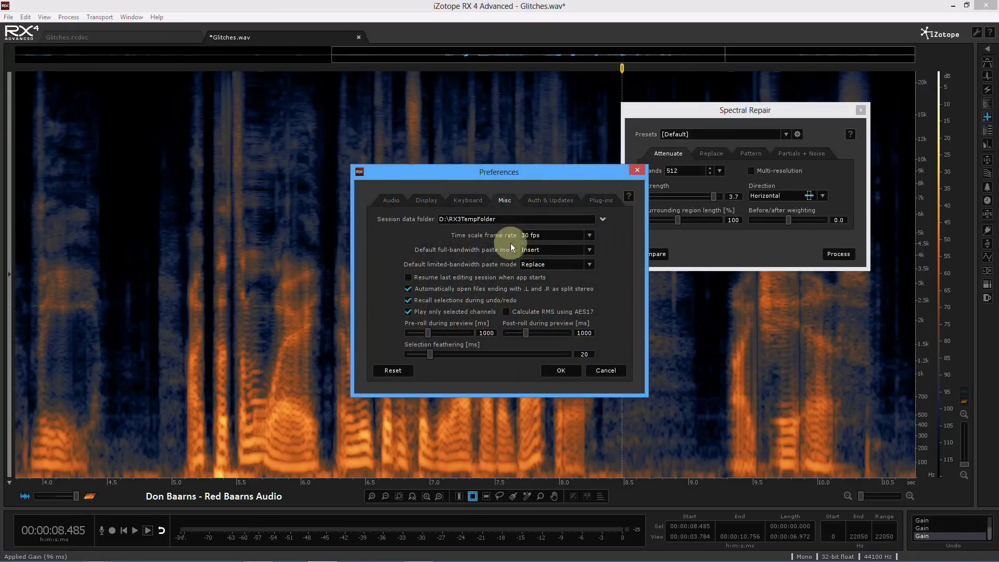
pyautogui.click(432, 202)
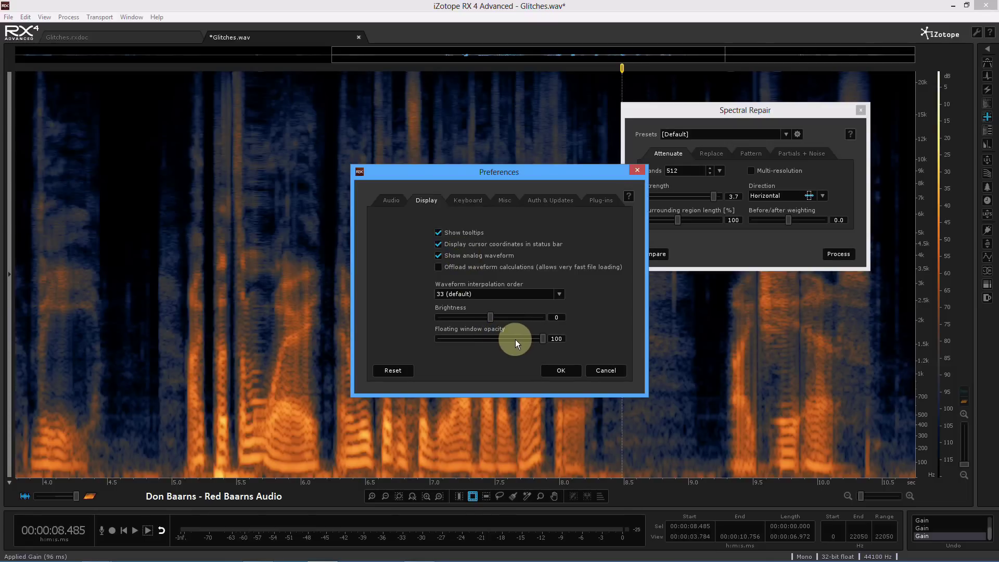
pyautogui.moveTo(600, 176); pyautogui.dragTo(541, 99)
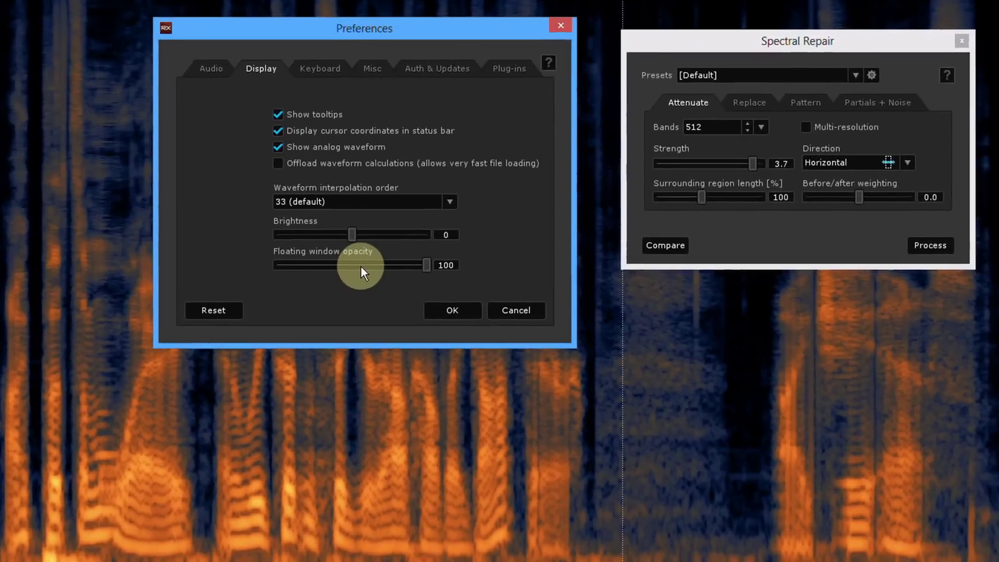
pyautogui.click(360, 266)
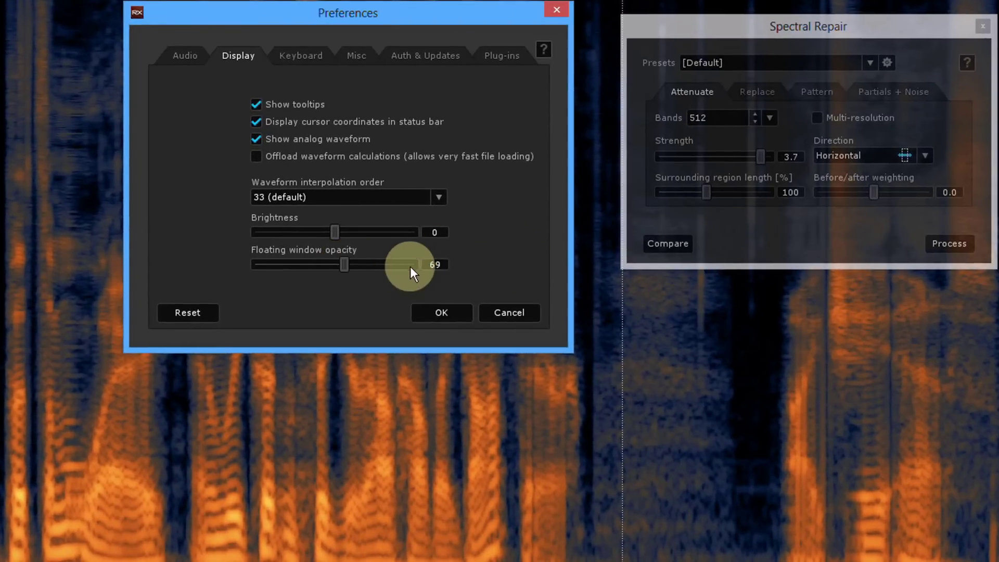
pyautogui.click(370, 265)
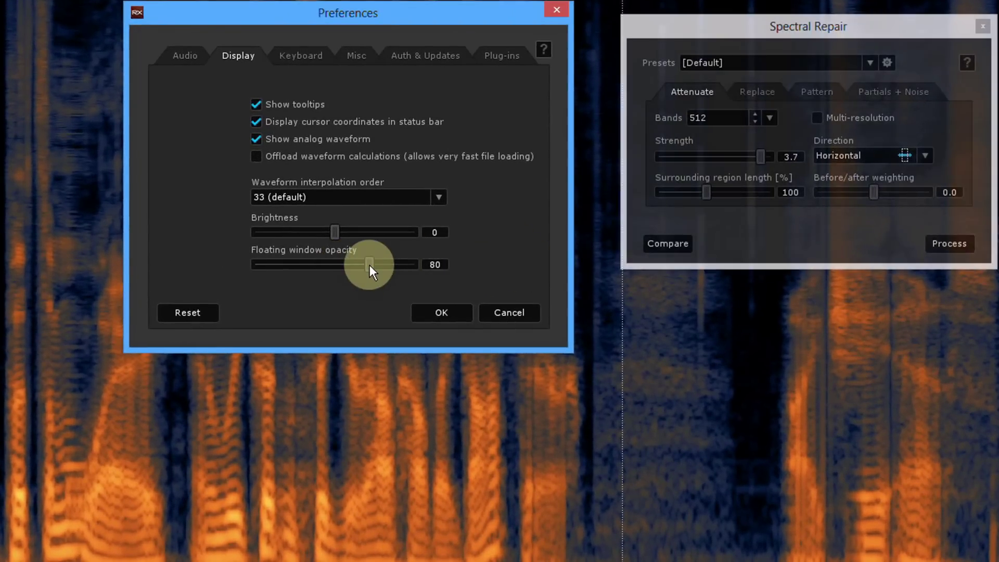
pyautogui.moveTo(369, 264); pyautogui.dragTo(379, 264)
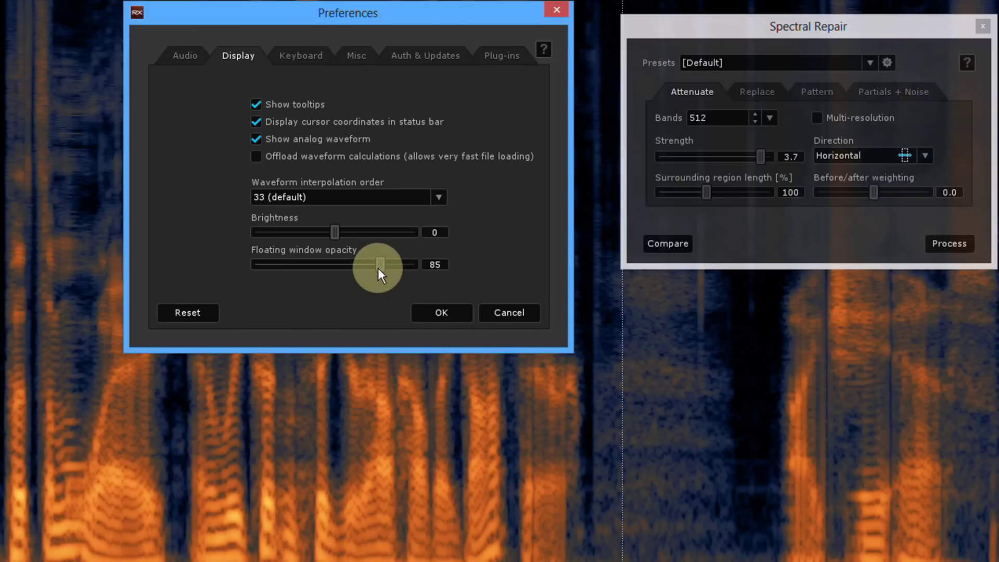
pyautogui.moveTo(378, 268); pyautogui.dragTo(355, 273)
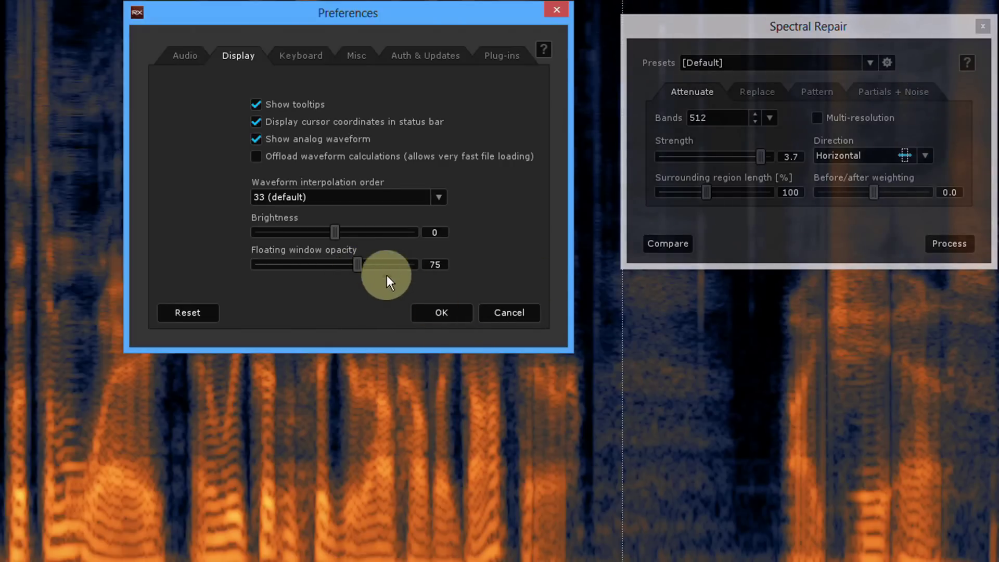
pyautogui.click(449, 311)
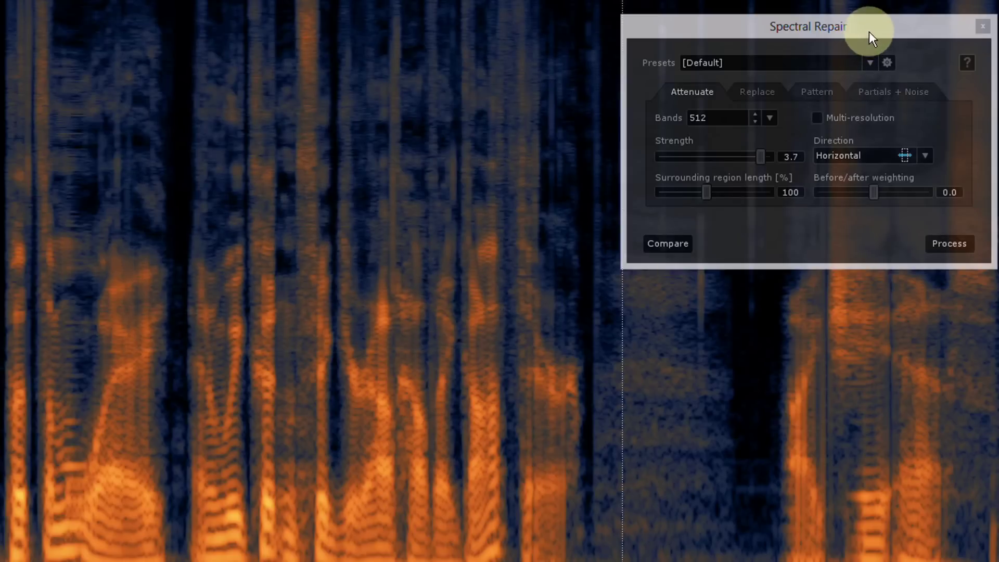
# Move the semi-transparent Spectral Repair window around the spectrogram to examine the audio beneath it.
pyautogui.moveTo(869, 33); pyautogui.dragTo(367, 291)
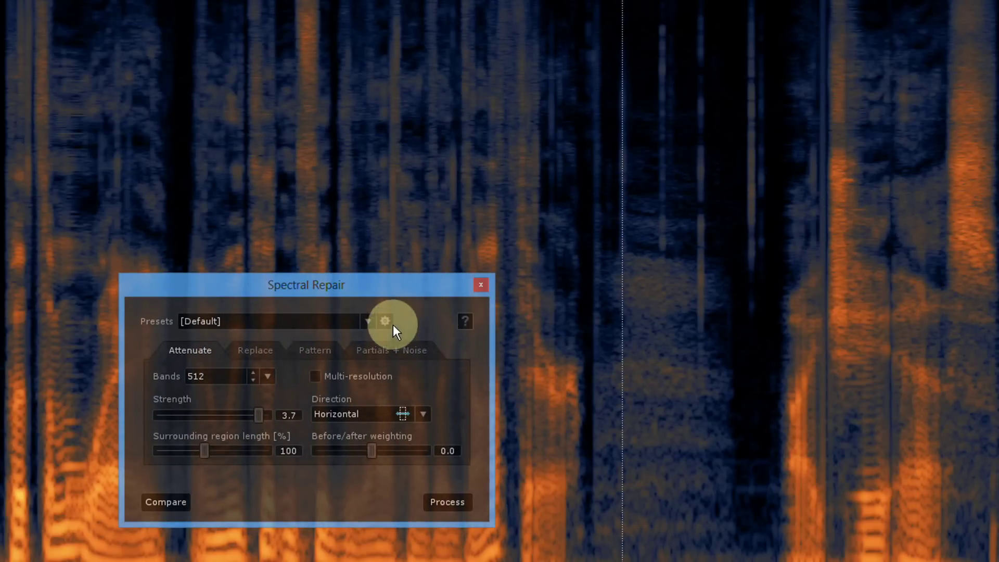
pyautogui.moveTo(417, 301); pyautogui.dragTo(879, 269)
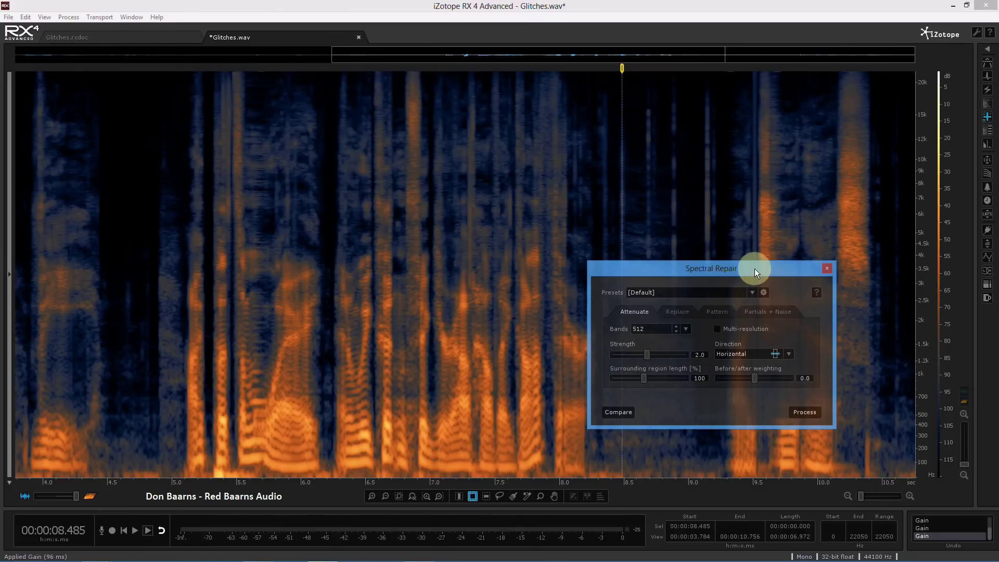
pyautogui.moveTo(754, 268); pyautogui.dragTo(337, 171)
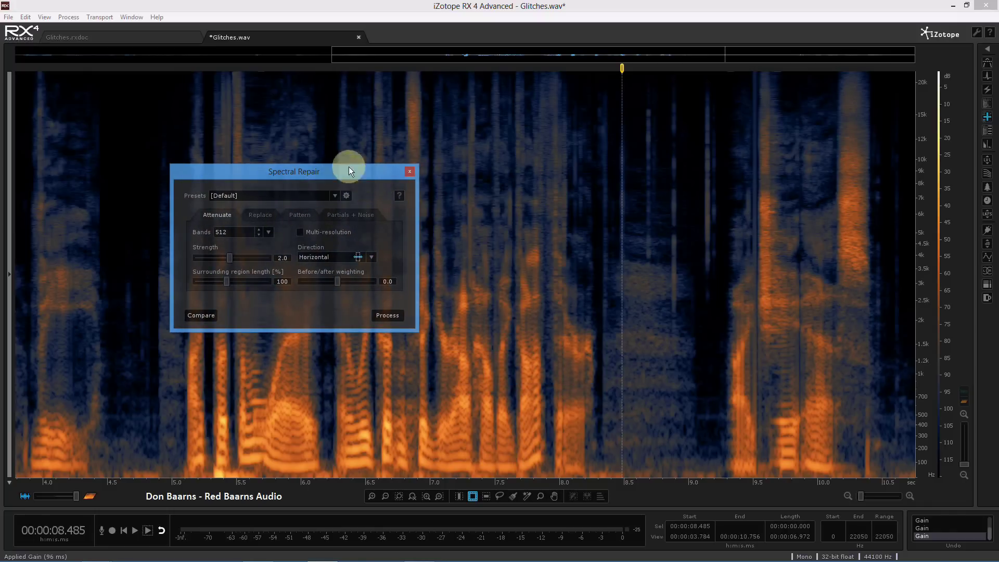
pyautogui.moveTo(350, 171); pyautogui.dragTo(669, 163)
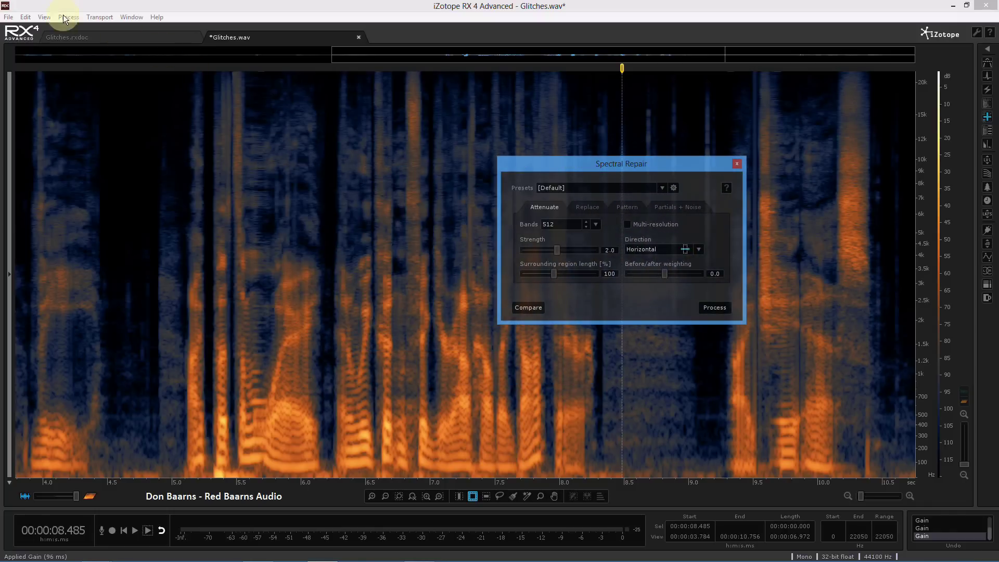
# Set the floating window opacity back to 100 and move the Spectral Repair window over the 6 to 8 second area.
pyautogui.click(27, 18)
pyautogui.click(58, 324)
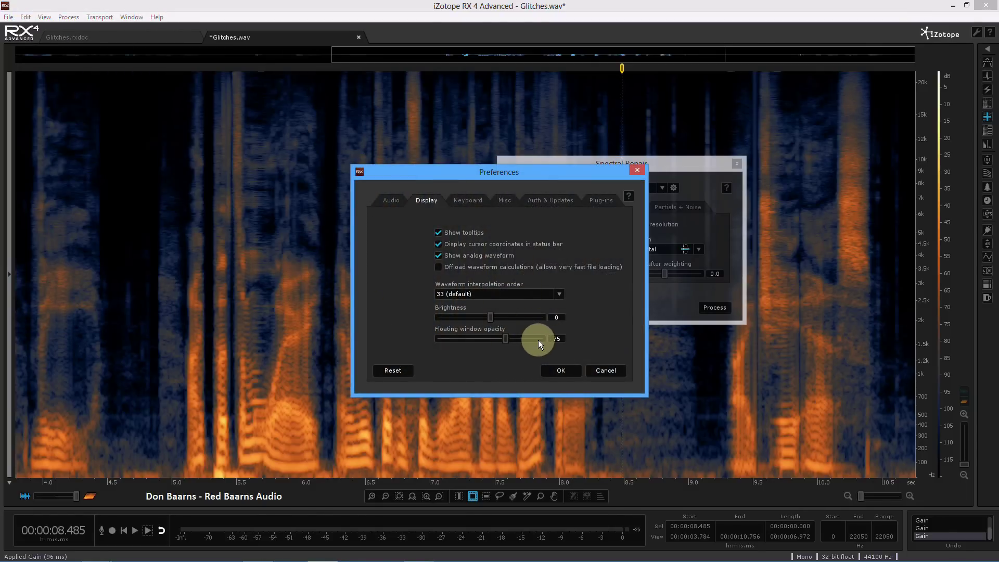
pyautogui.moveTo(538, 339); pyautogui.dragTo(532, 339)
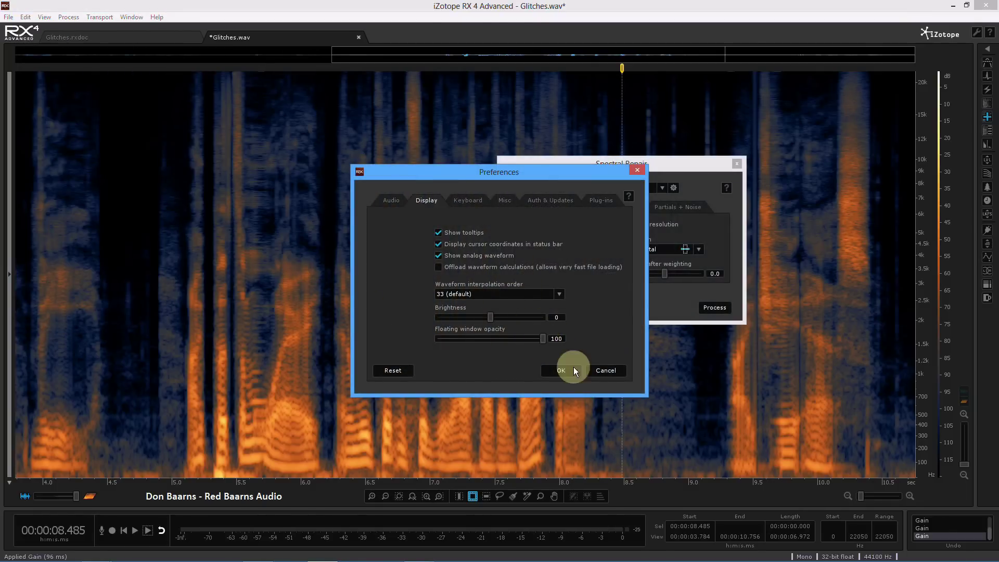
pyautogui.click(556, 370)
pyautogui.moveTo(660, 186); pyautogui.dragTo(459, 204)
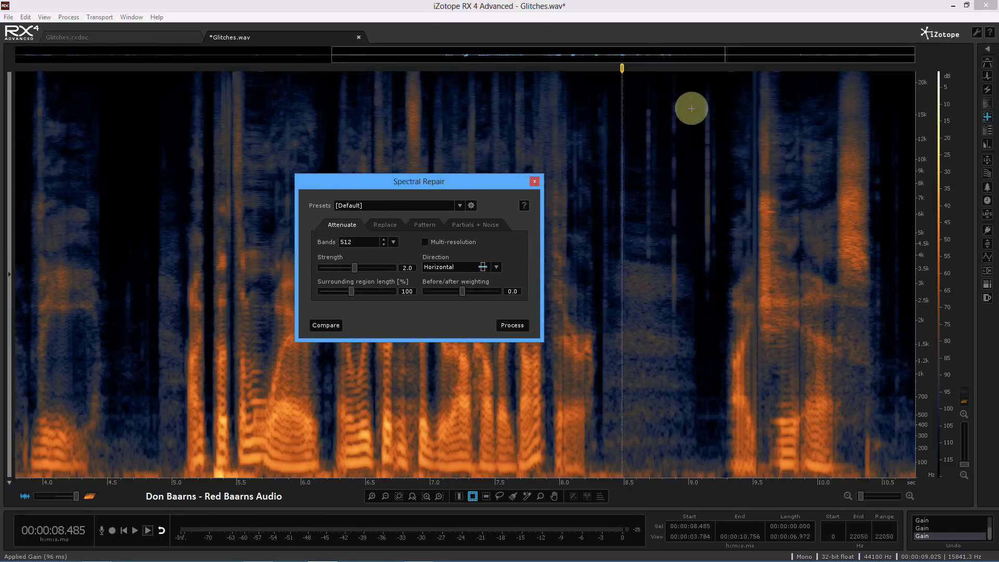
# Select the glitches from about 8.590 to 9.275 seconds, between about 2.6 and 18.5 kHz, and open the Declick module over the earlier audio.
pyautogui.moveTo(635, 93); pyautogui.dragTo(728, 310)
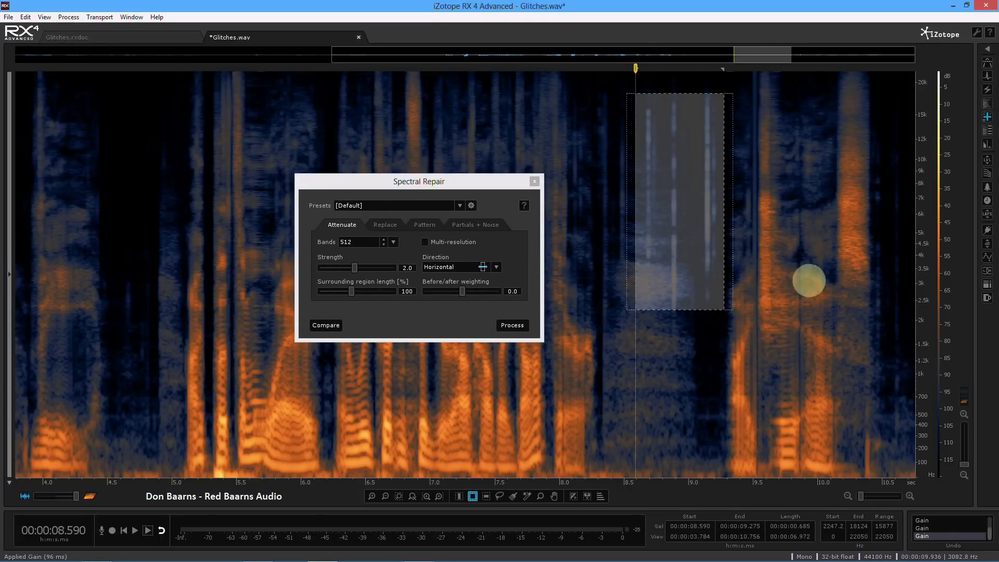
pyautogui.click(988, 92)
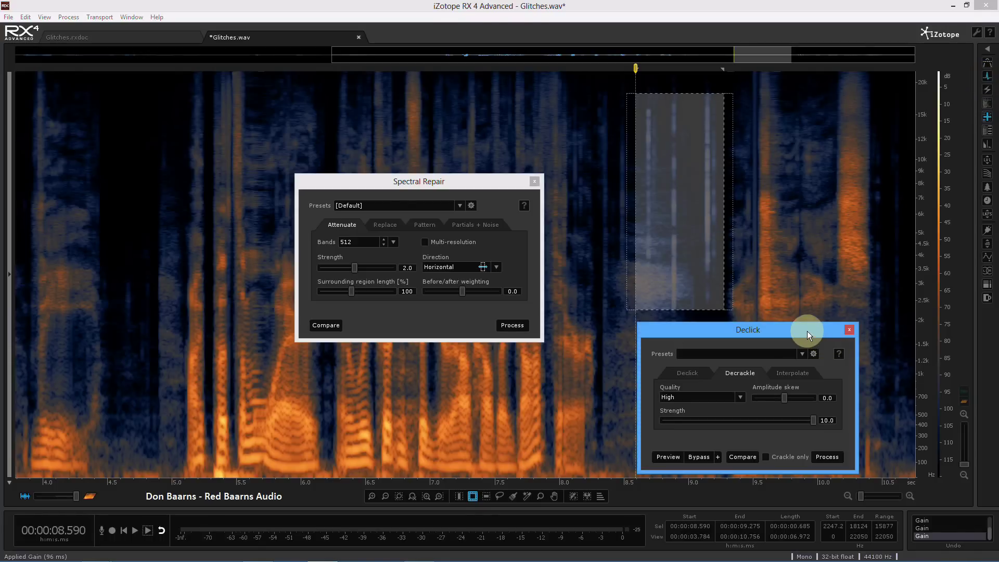
pyautogui.moveTo(807, 330); pyautogui.dragTo(261, 87)
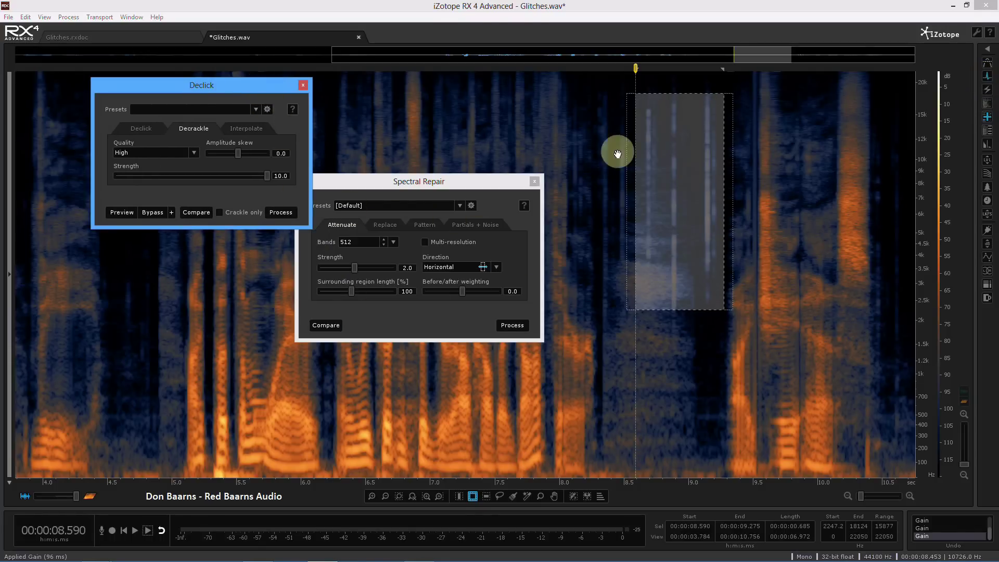
pyautogui.moveTo(699, 94); pyautogui.dragTo(701, 91)
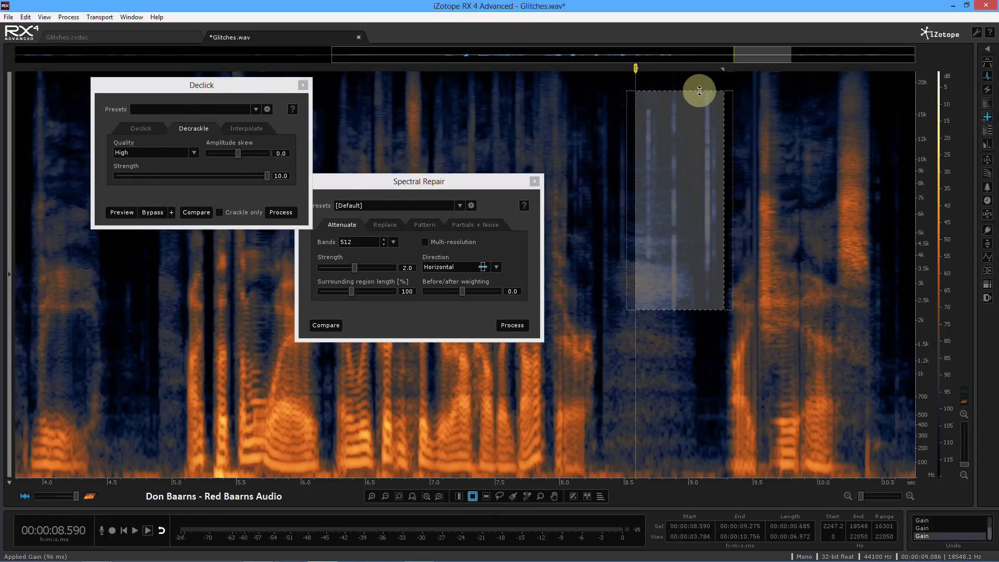
pyautogui.moveTo(688, 308); pyautogui.dragTo(689, 297)
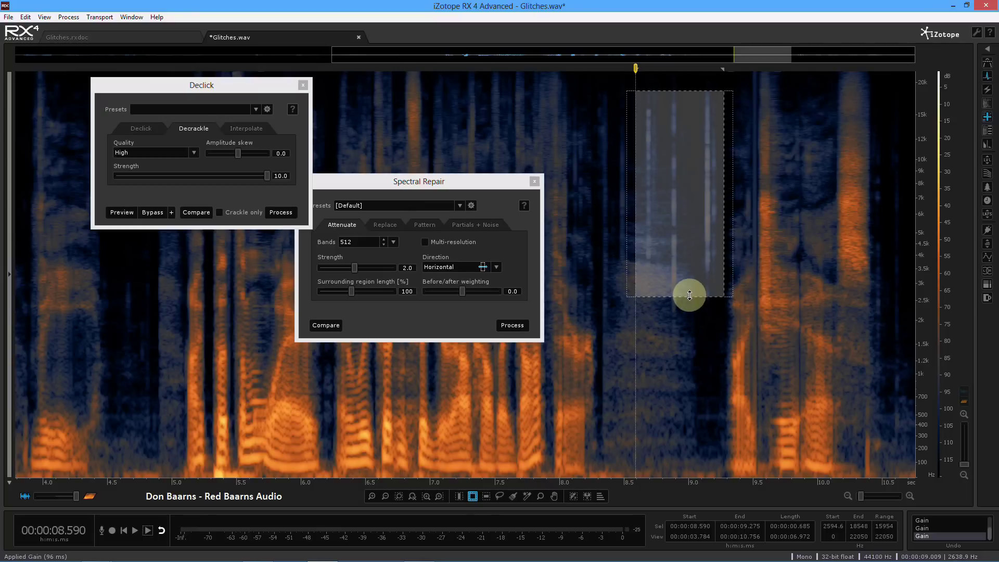
# Process the selected glitches in Declick mode with M-band (random clicks) at sensitivity 9.0, and clear the selection.
pyautogui.click(136, 129)
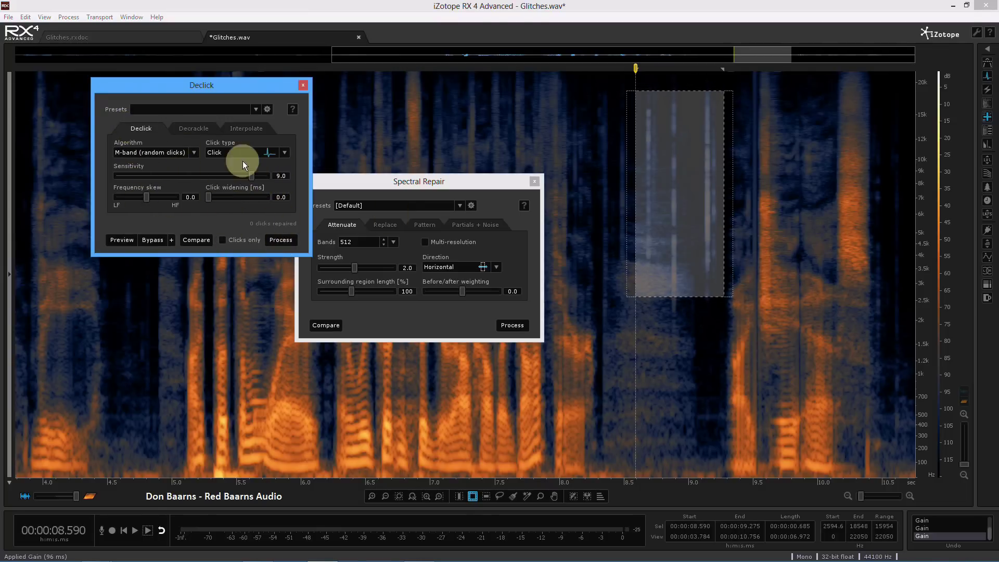
pyautogui.click(281, 240)
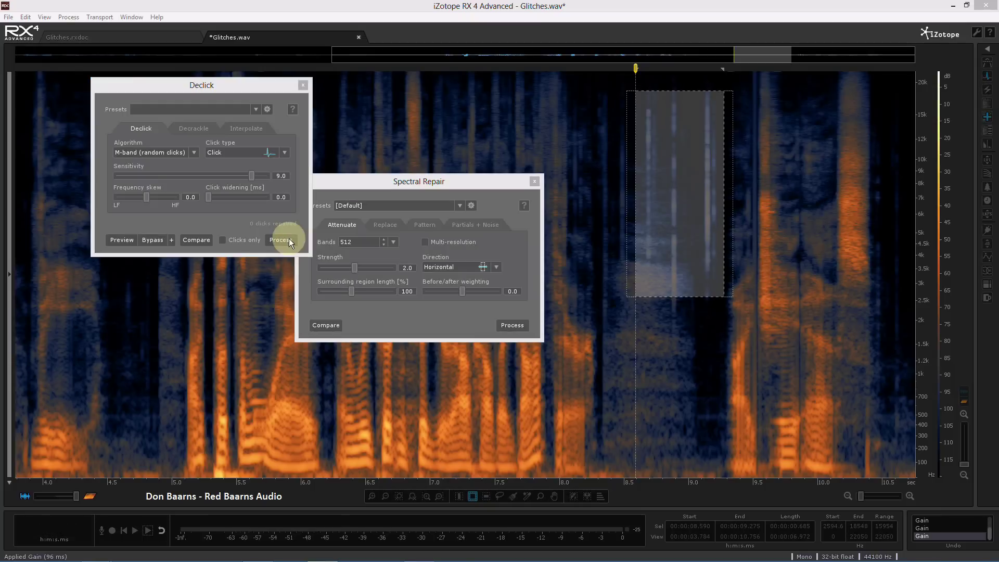
pyautogui.click(703, 146)
pyautogui.click(617, 240)
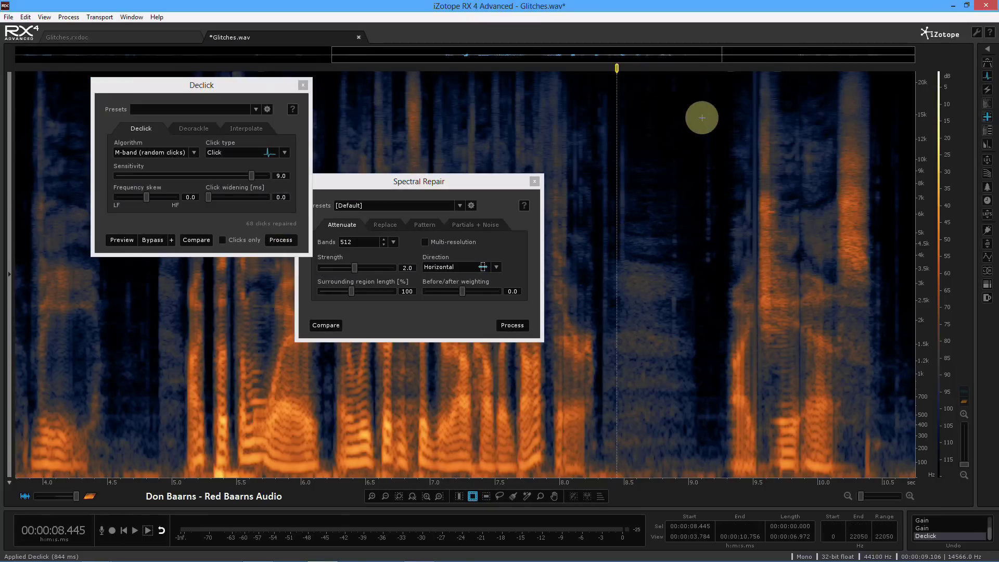
# Attenuate the remaining glitch from about 9.122 to 9.174 seconds with Spectral Repair, using a before/after weighting of 0.3.
pyautogui.moveTo(704, 127); pyautogui.dragTo(710, 265)
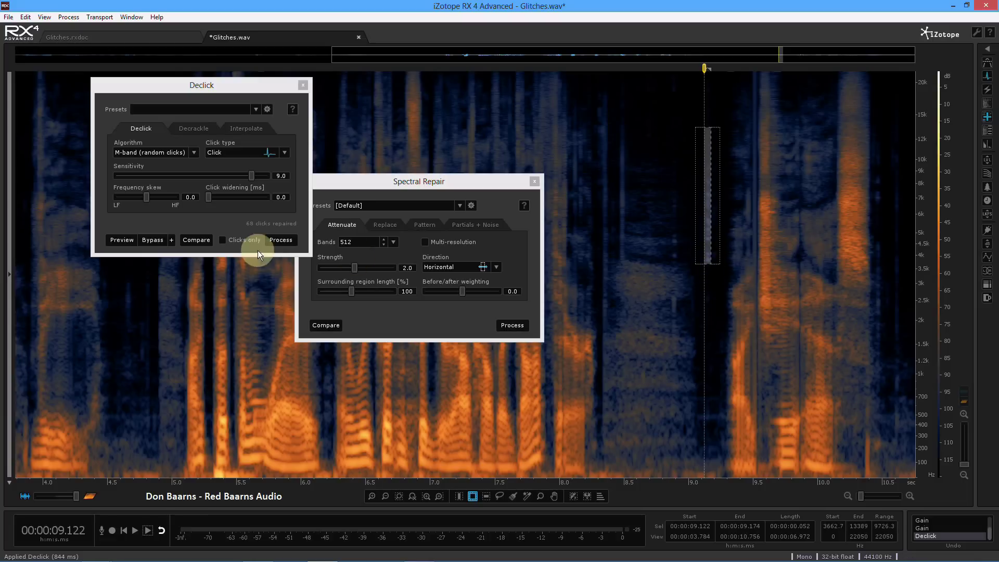
pyautogui.click(350, 183)
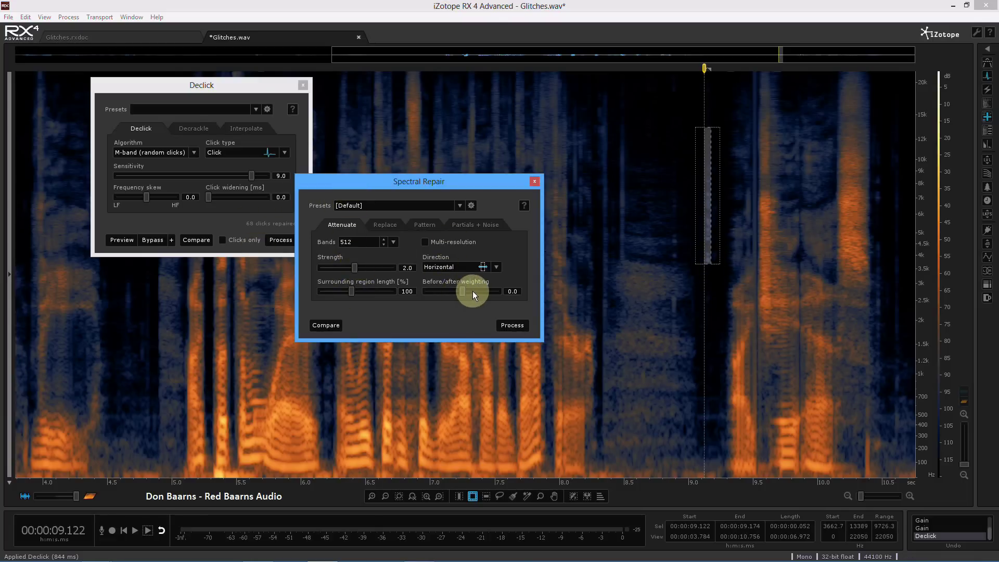
pyautogui.click(511, 326)
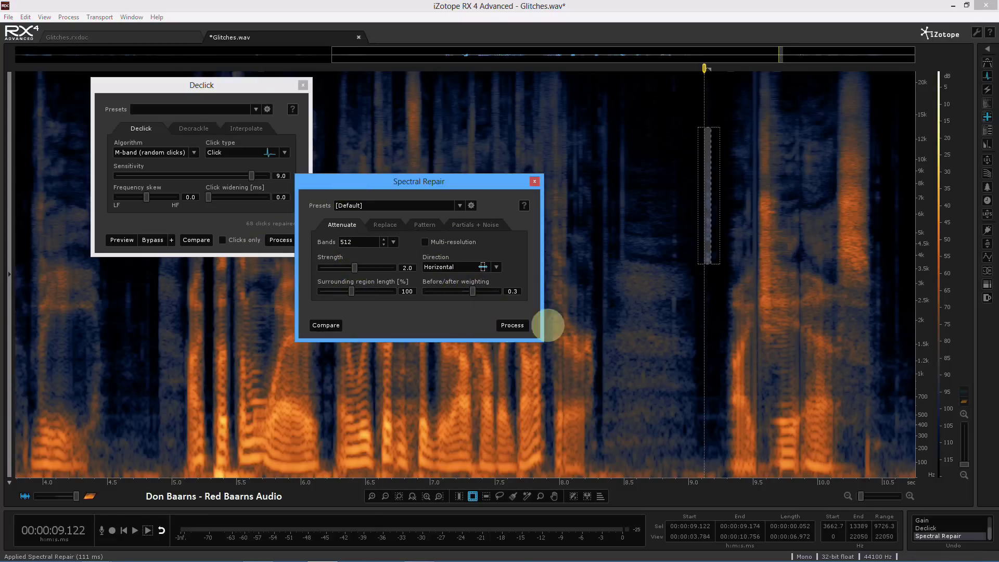
pyautogui.click(604, 197)
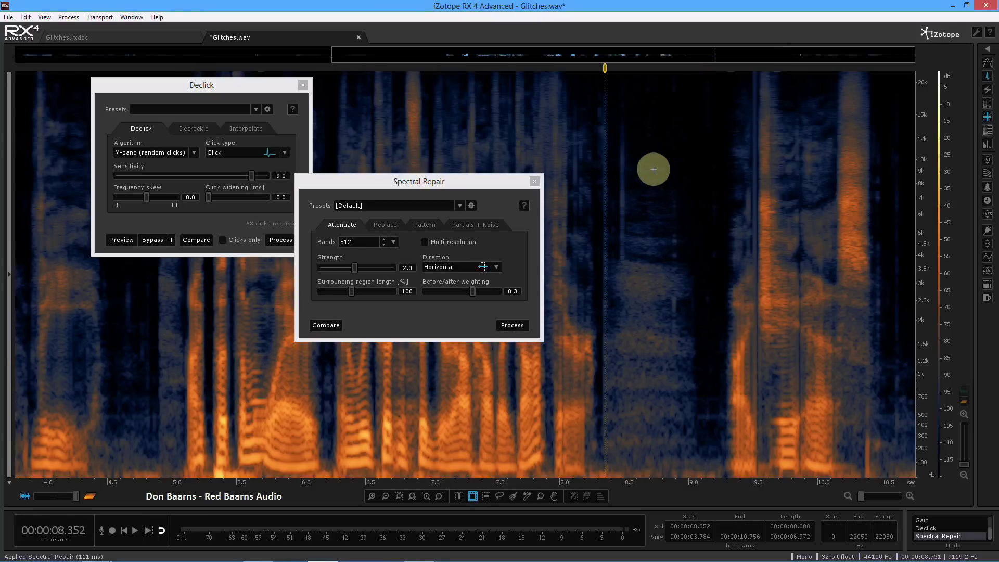
# Shift the spectrogram amplitude range to about 20 to 135 dB and play the repaired passage from about 8.272 seconds.
pyautogui.click(687, 179)
pyautogui.moveTo(948, 301); pyautogui.dragTo(945, 247)
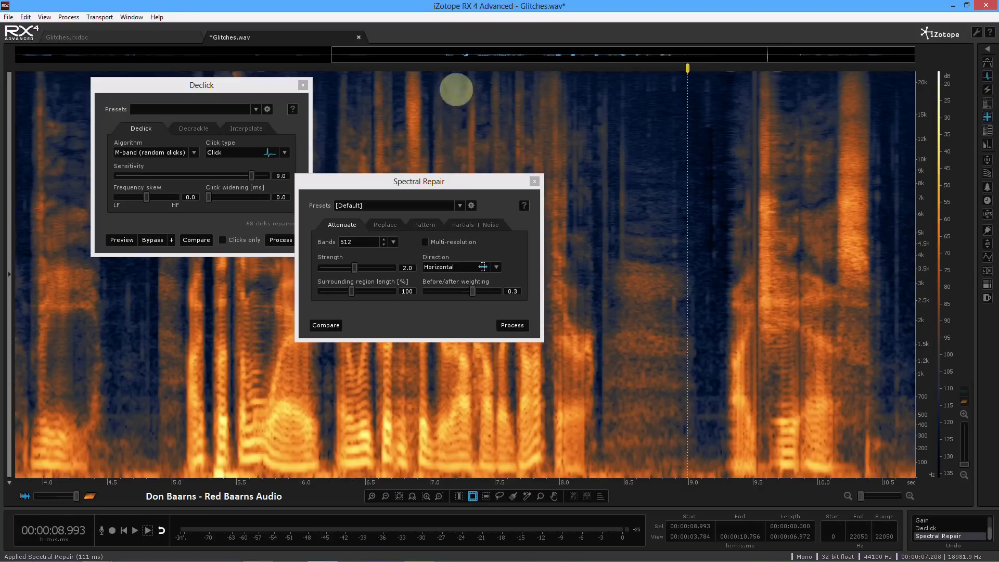
pyautogui.click(594, 145)
pyautogui.click(594, 145)
pyautogui.press('space')
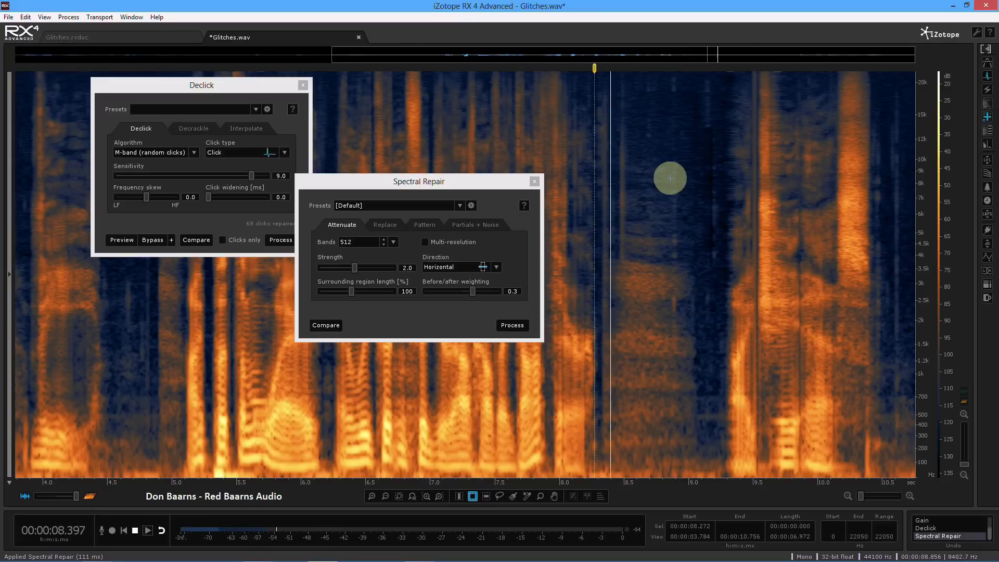
pyautogui.press('space')
pyautogui.press('space')
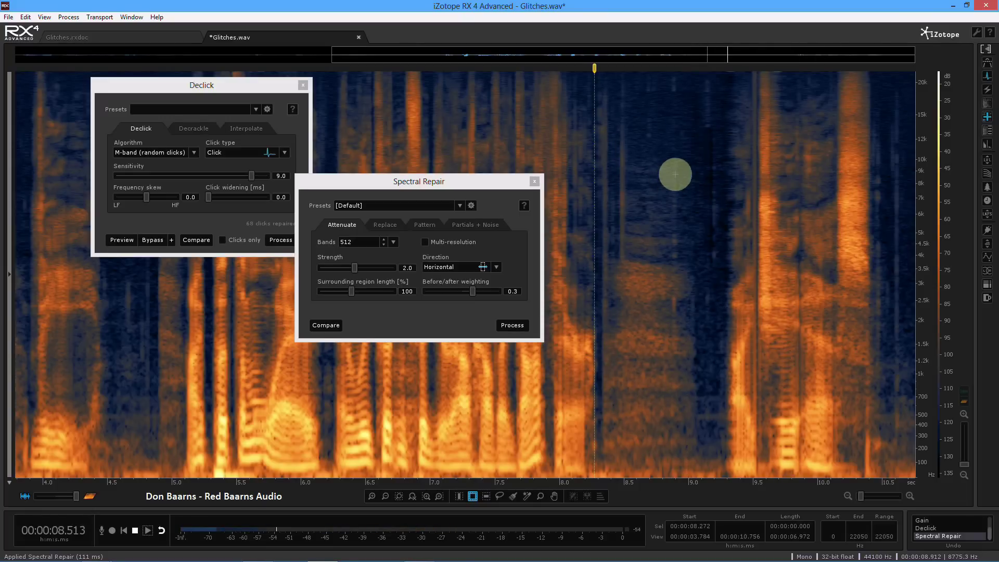
pyautogui.press('space')
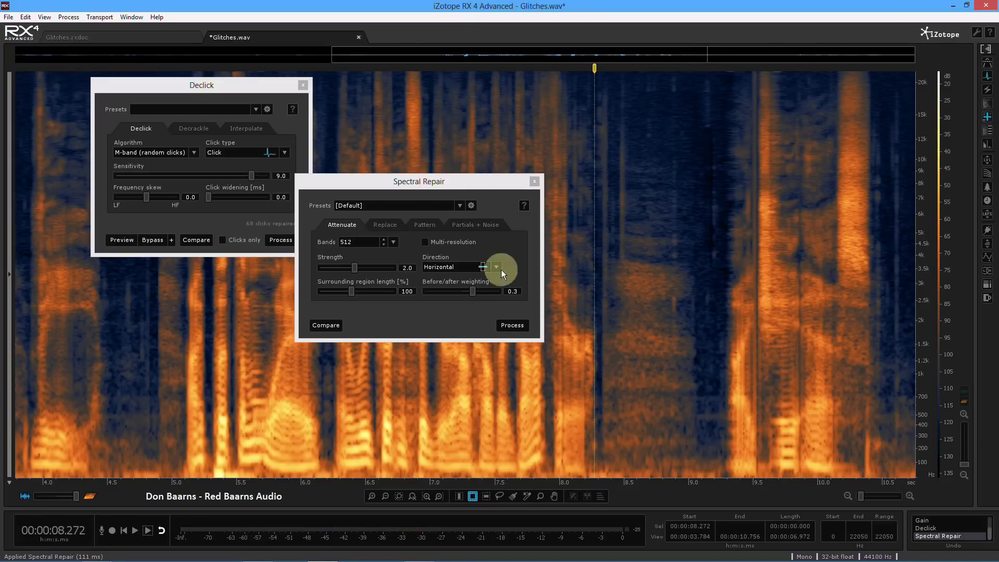
# Close Spectral Repair and declick the glitch from about 8.469 to 8.505 seconds, between about 3.8 and 13.4 kHz.
pyautogui.click(535, 181)
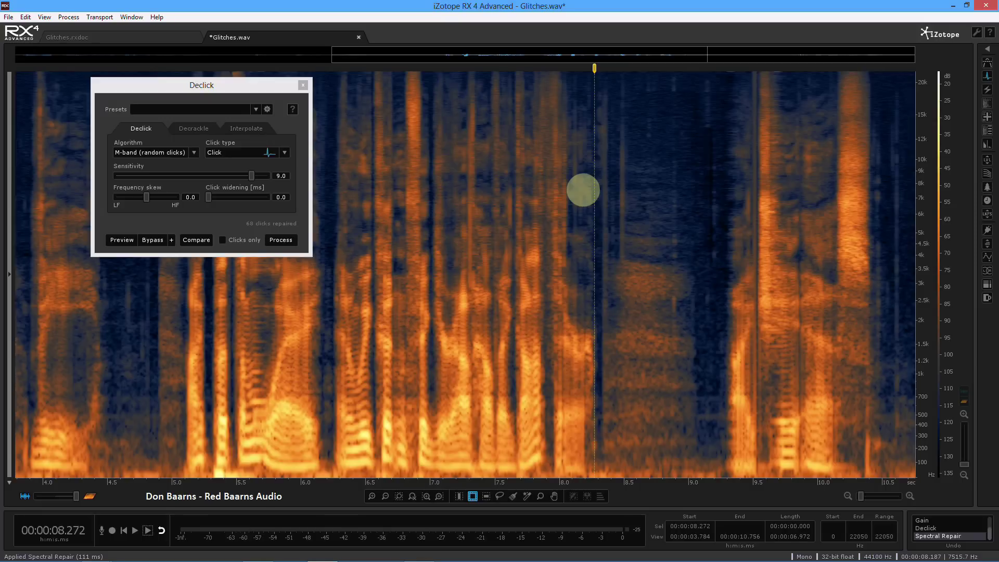
pyautogui.moveTo(619, 126); pyautogui.dragTo(624, 260)
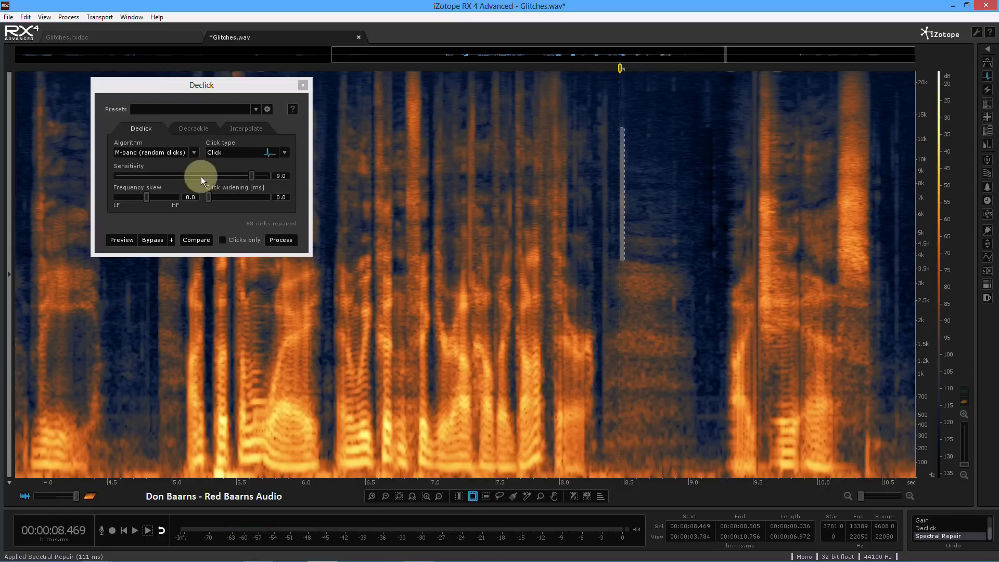
pyautogui.click(280, 241)
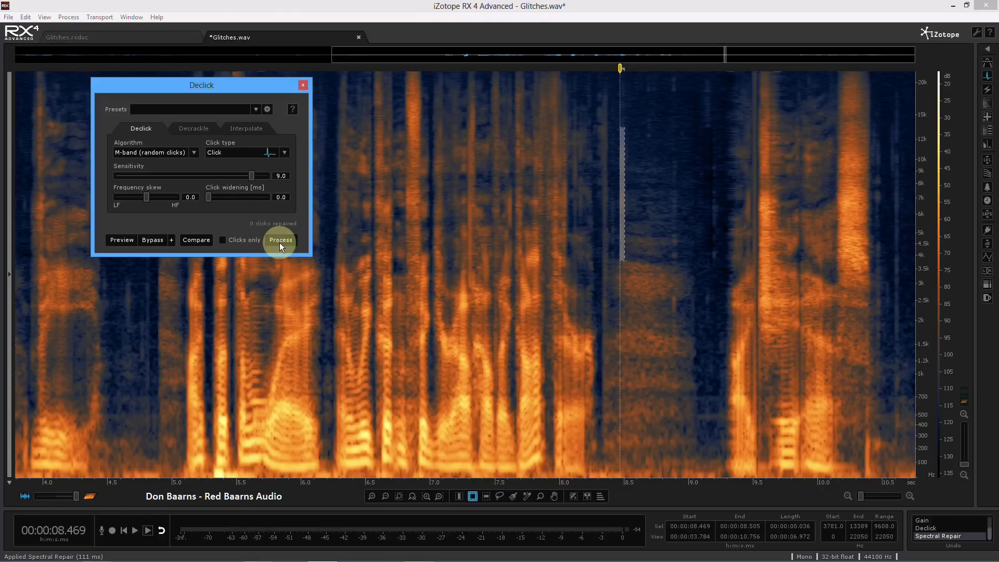
# Play the repaired audio from about 7.768 seconds to check the declicked passage.
pyautogui.click(529, 246)
pyautogui.press('space')
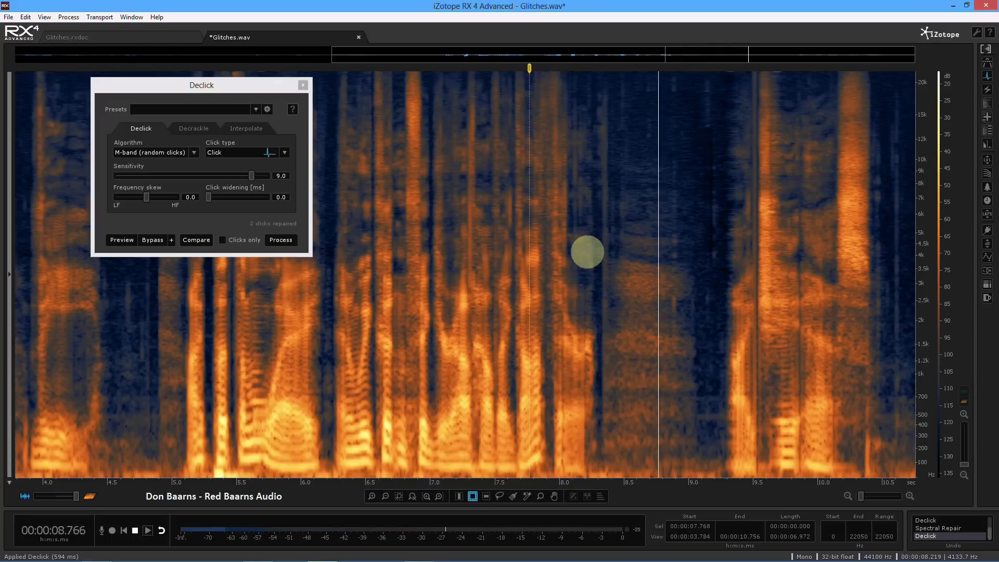
pyautogui.press('space')
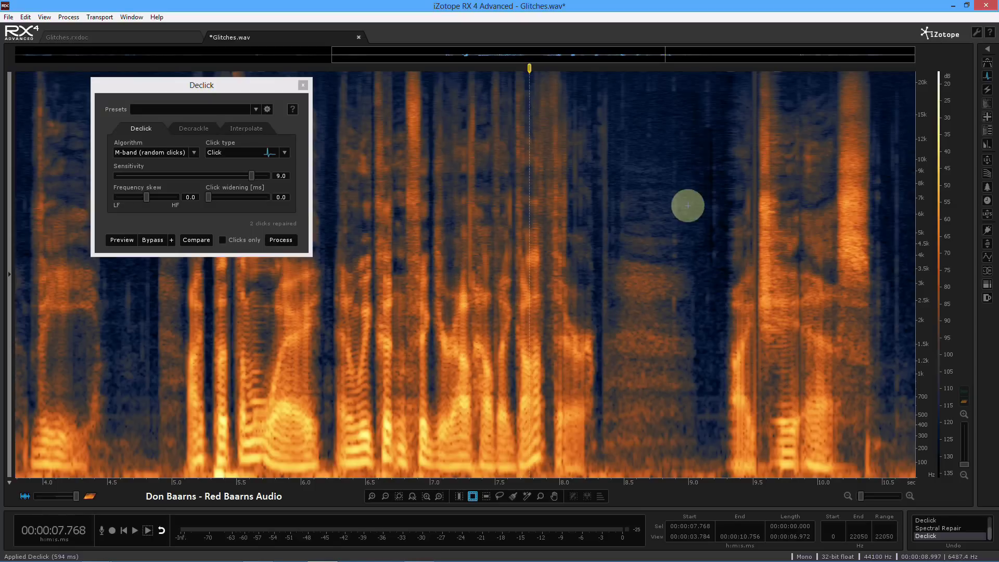
# Show the entire recording in the spectrogram and close the Declick module.
pyautogui.click(22, 302)
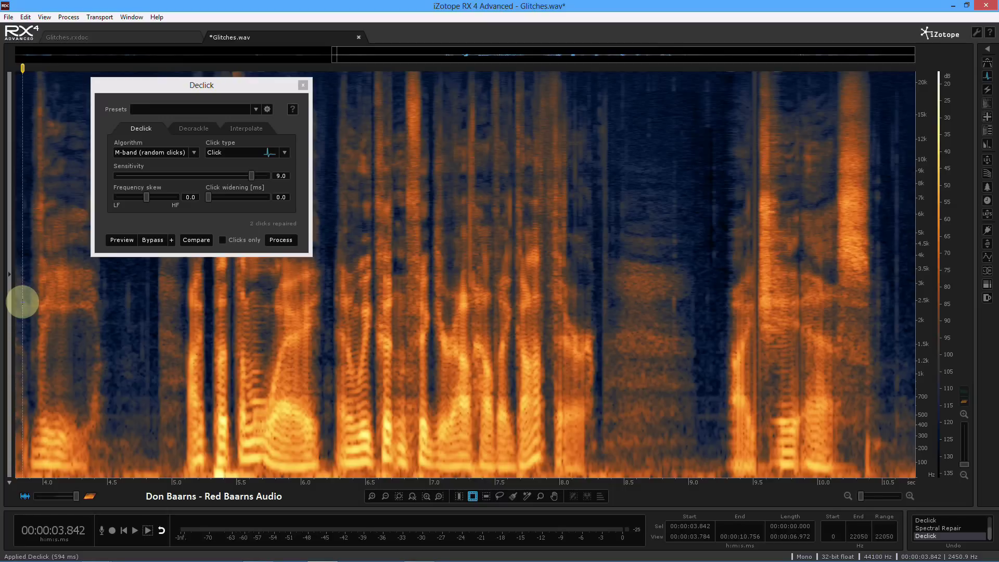
pyautogui.doubleClick(400, 54)
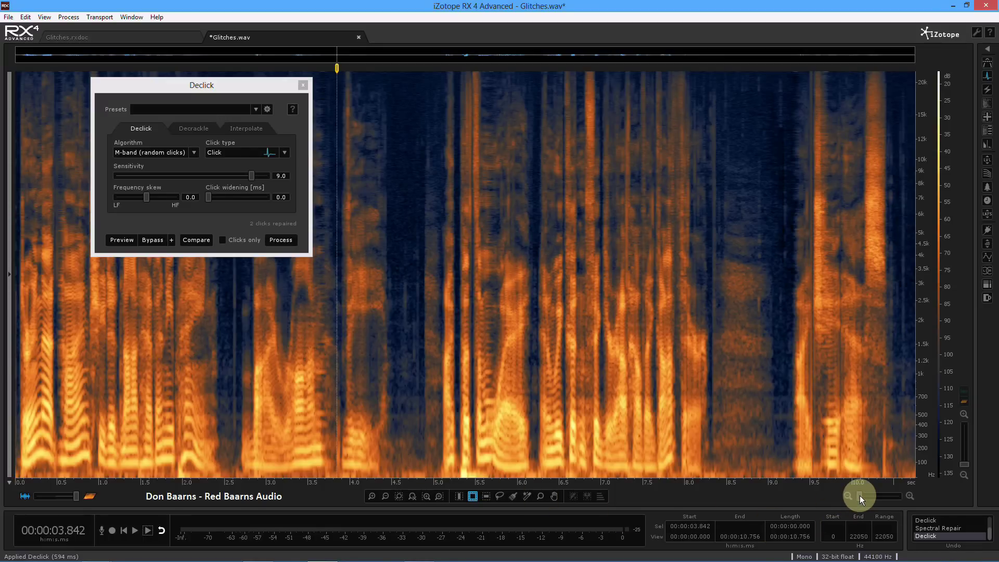
pyautogui.moveTo(859, 495); pyautogui.dragTo(891, 498)
pyautogui.doubleClick(891, 498)
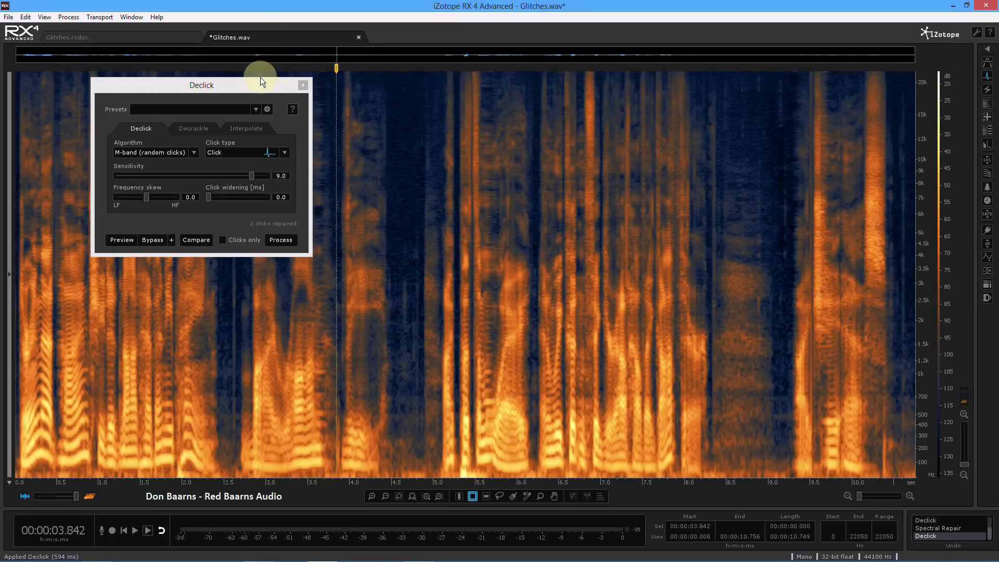
pyautogui.click(303, 86)
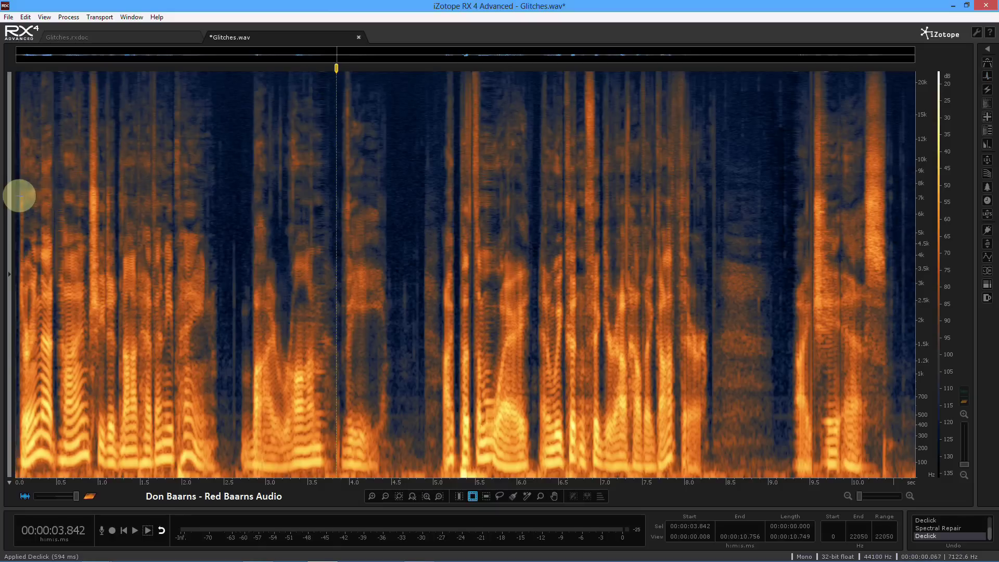
# Play the whole repaired recording from about 0.048 seconds to review the result.
pyautogui.click(18, 196)
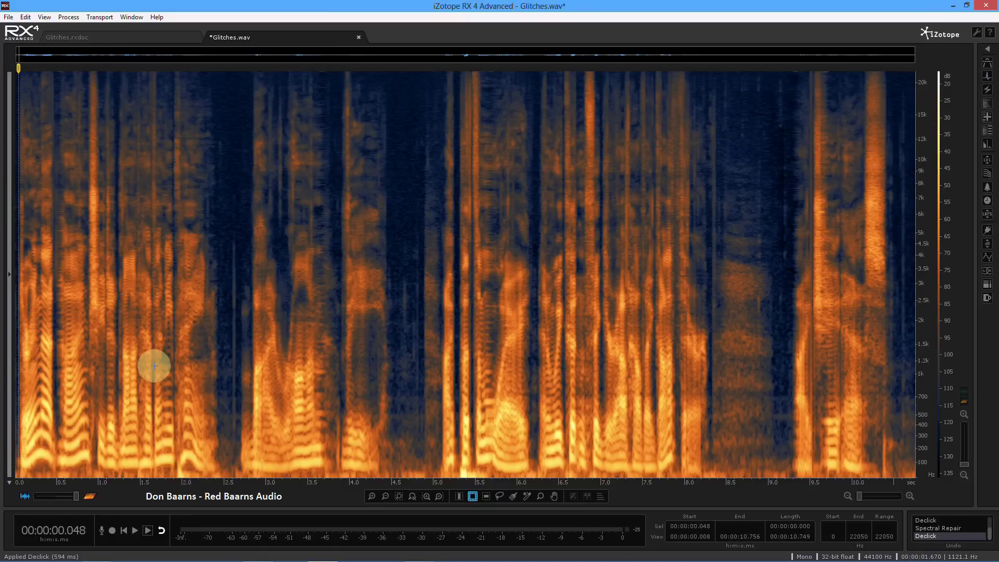
pyautogui.press('space')
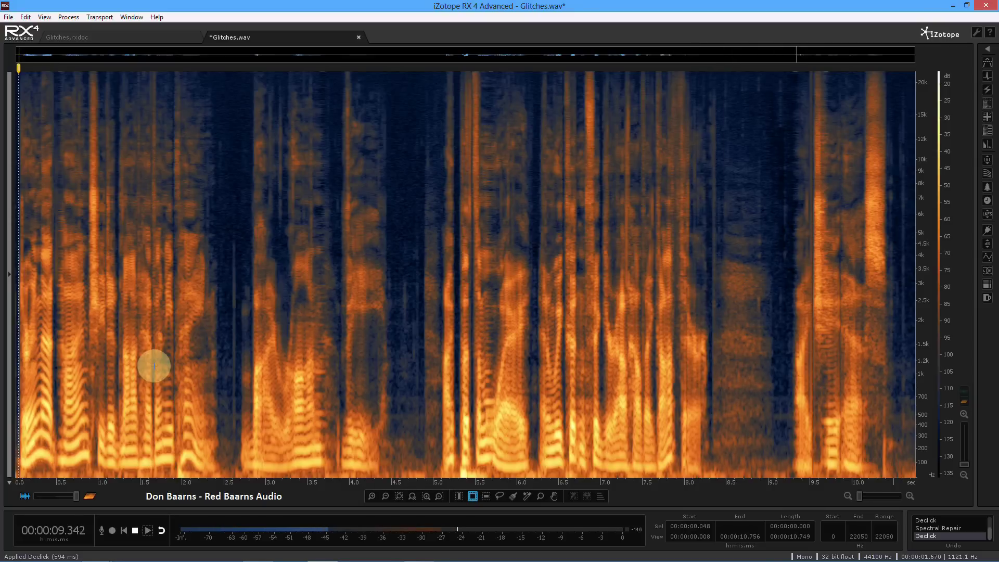
pyautogui.click(237, 382)
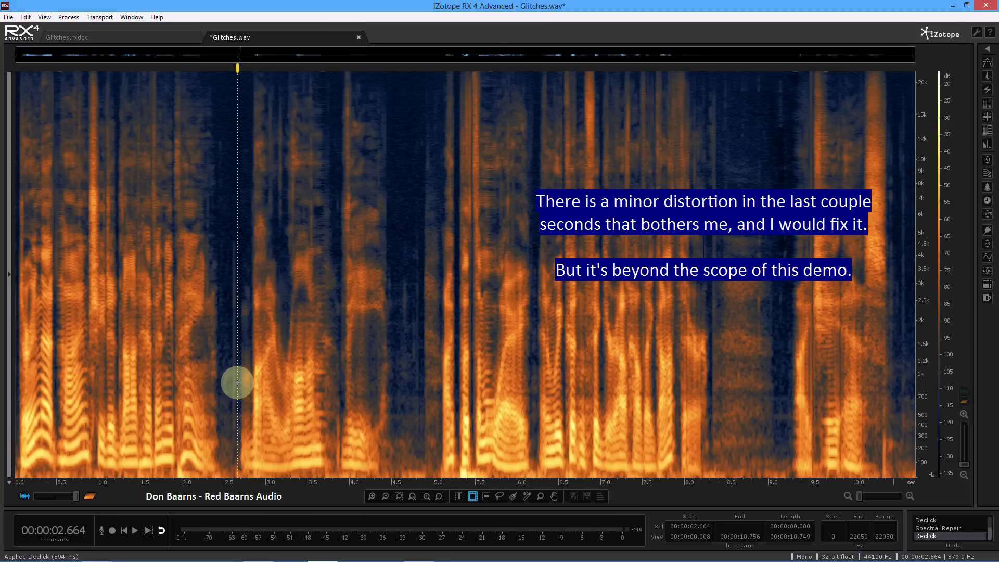
# Shift the spectrogram amplitude range to about 5 to 115 dB for a darker display.
pyautogui.click(399, 248)
pyautogui.scroll(3, 946, 234)
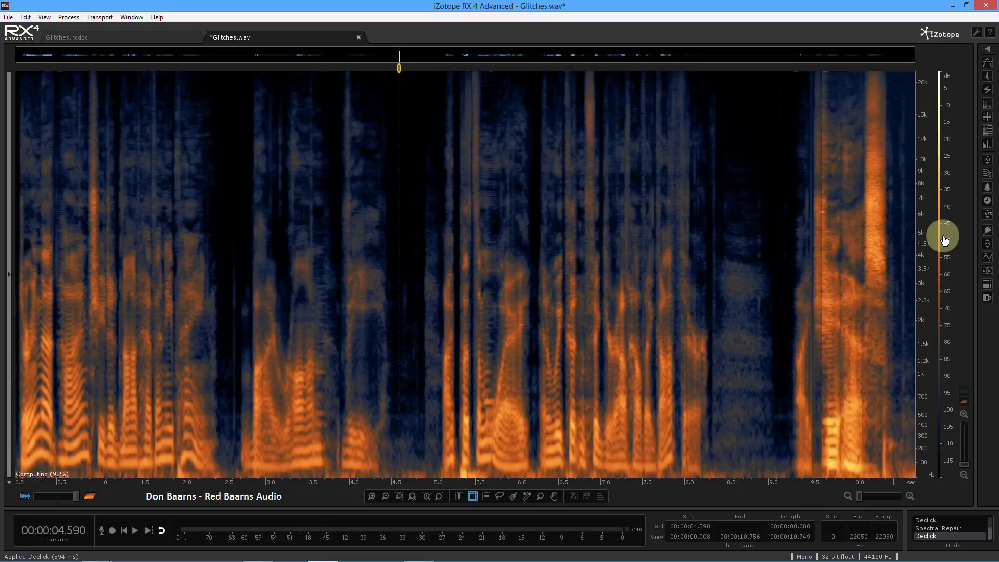